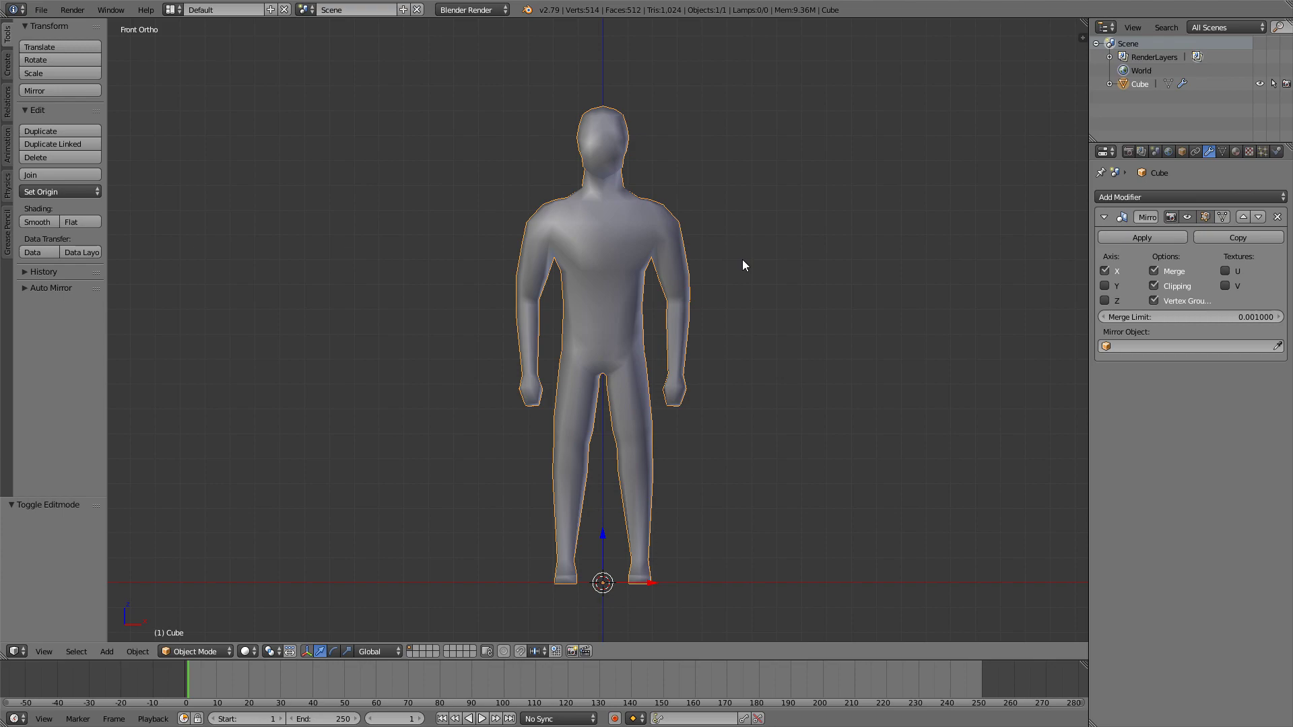
# Step: Rename the Cube object as body
pyautogui.keyDown('shift'); pyautogui.moveTo(742, 260); pyautogui.dragTo(764, 260, button='middle'); pyautogui.keyUp('shift')
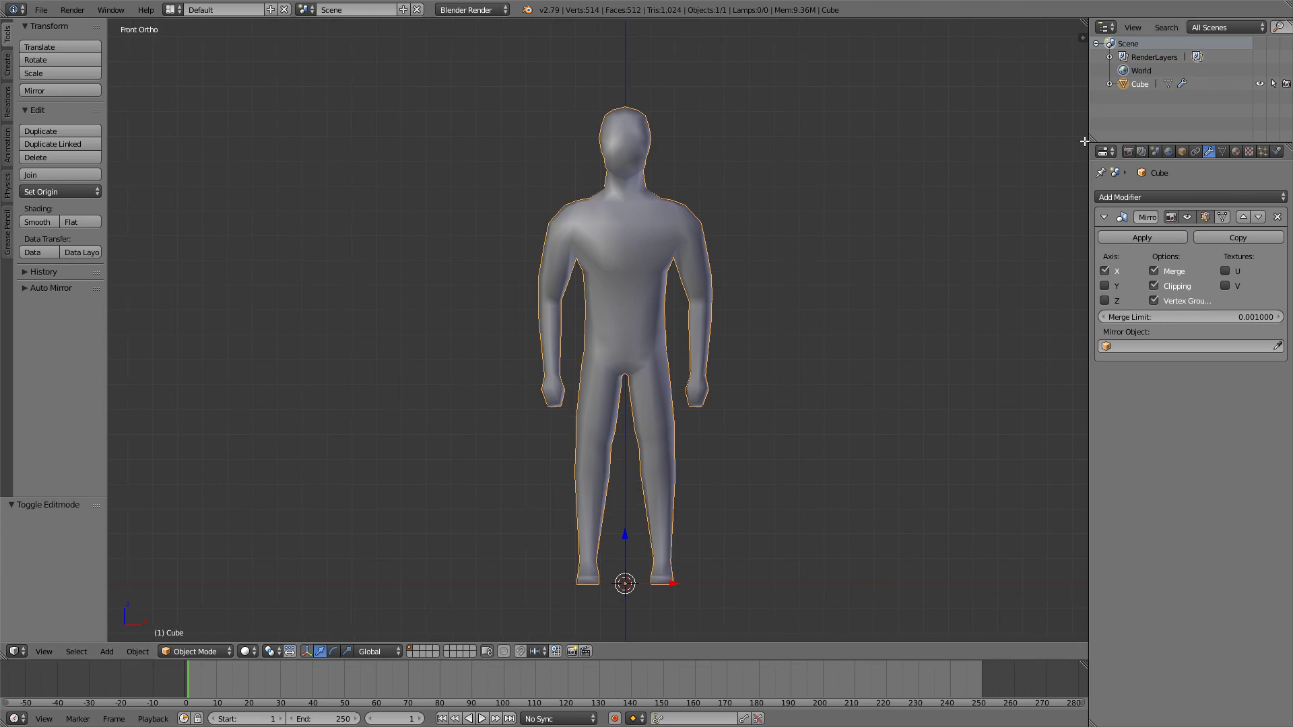
pyautogui.doubleClick(1142, 84)
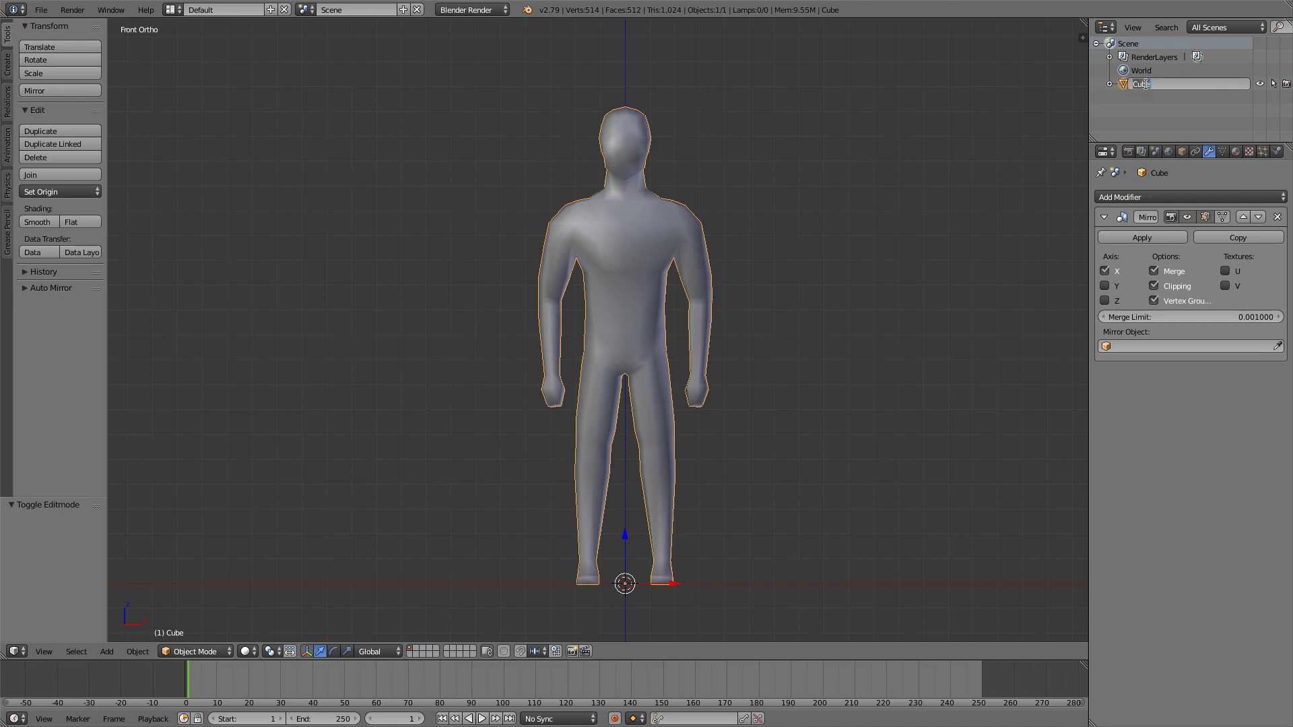
pyautogui.write('body')
pyautogui.press('Return')
# Step: Deselect everything and add a single-bone armature at the scene origin
pyautogui.scroll(1, 652, 325)
pyautogui.press('a')
pyautogui.press('a')
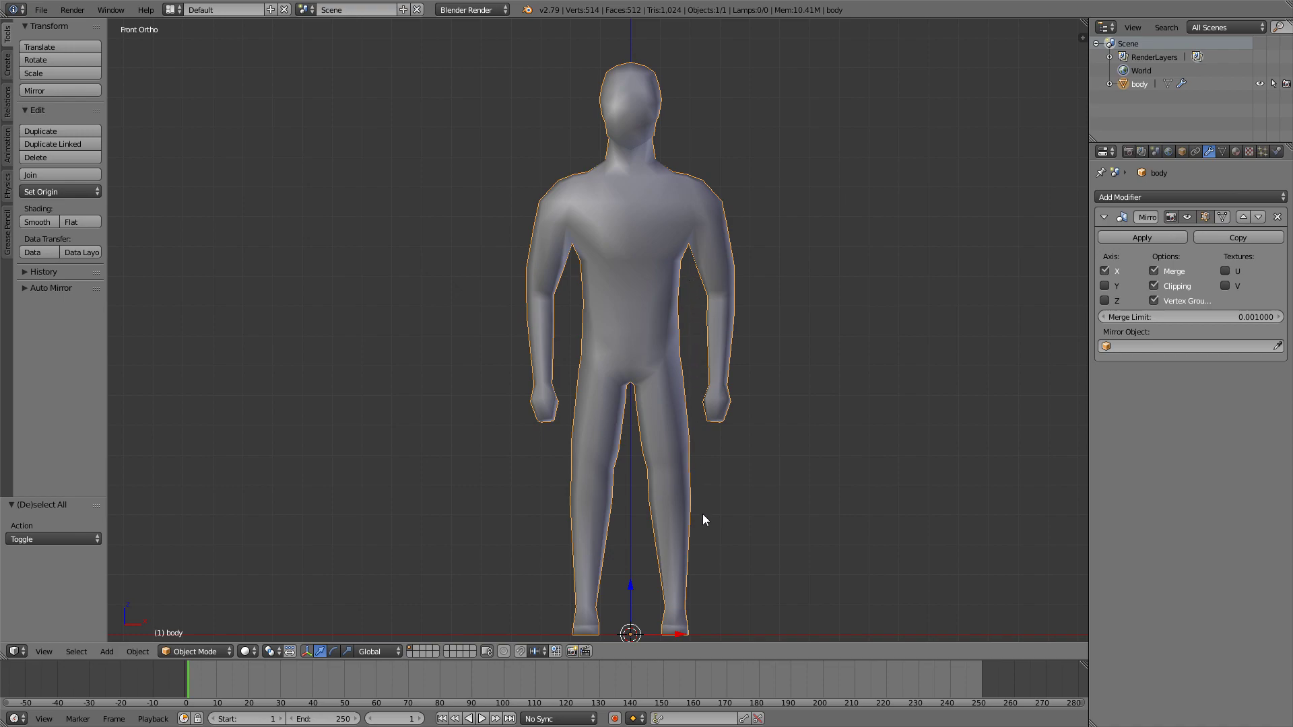
pyautogui.press('a')
pyautogui.hotkey('shift', 'a')
pyautogui.moveTo(695, 432)
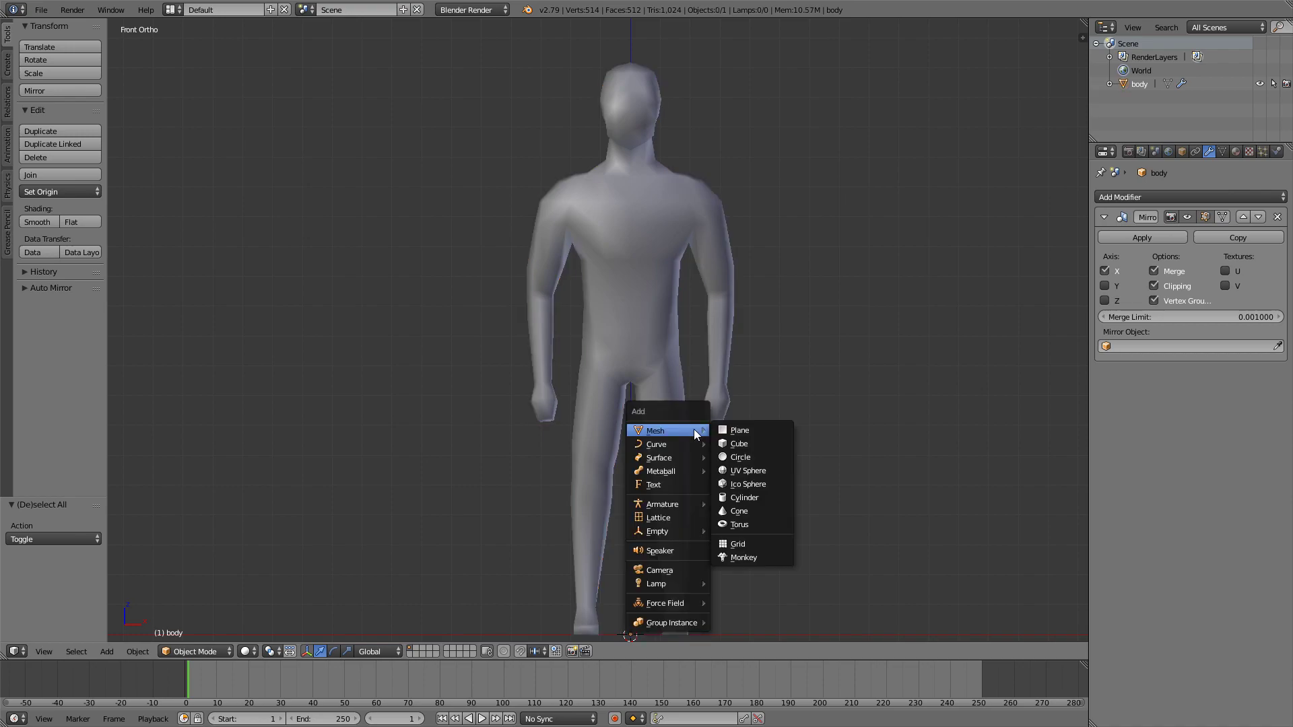
pyautogui.moveTo(689, 504)
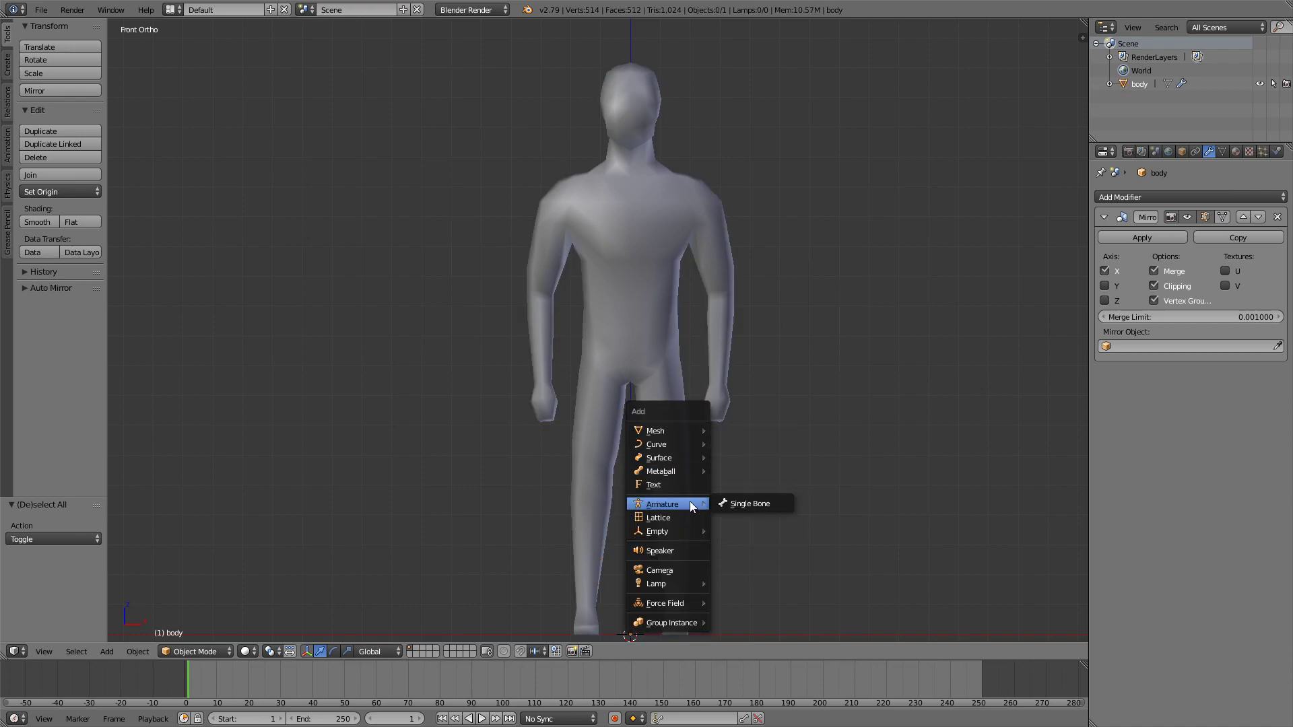
pyautogui.click(743, 505)
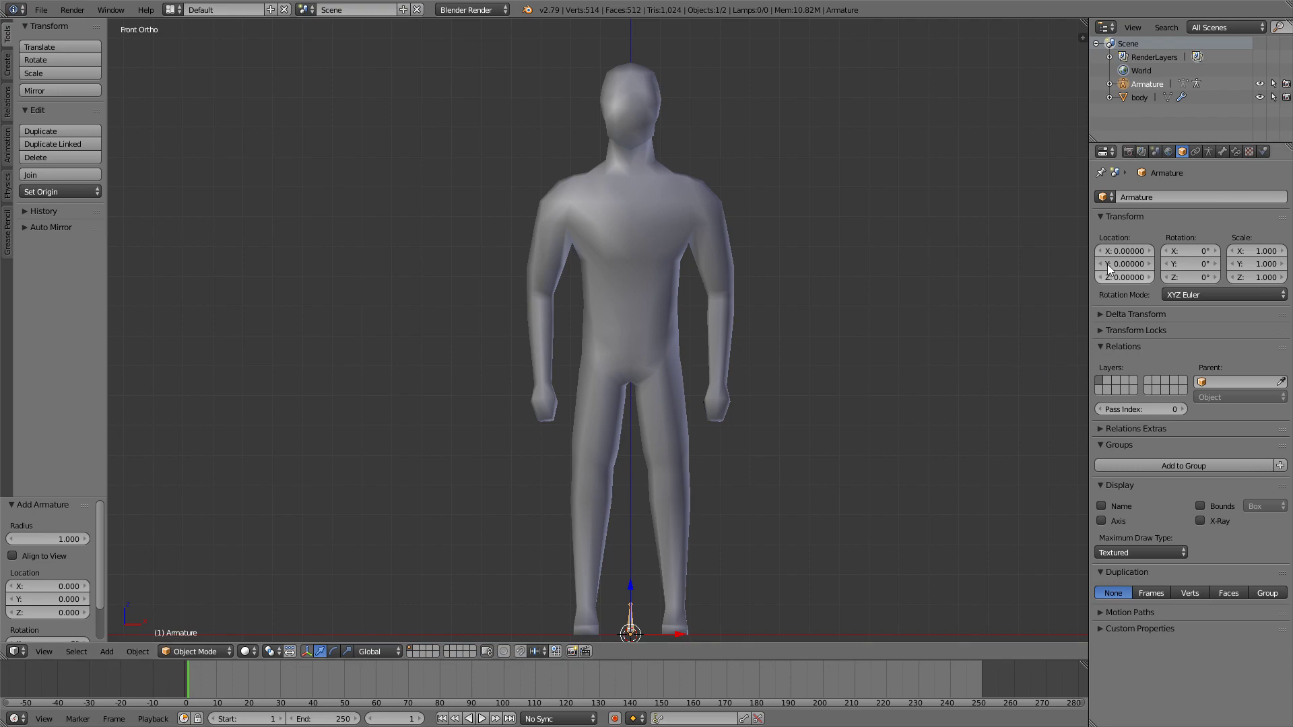
# Step: Turn on X-Ray display for the armature and raise it about 9.3 units along Z into the pelvis
pyautogui.click(1222, 151)
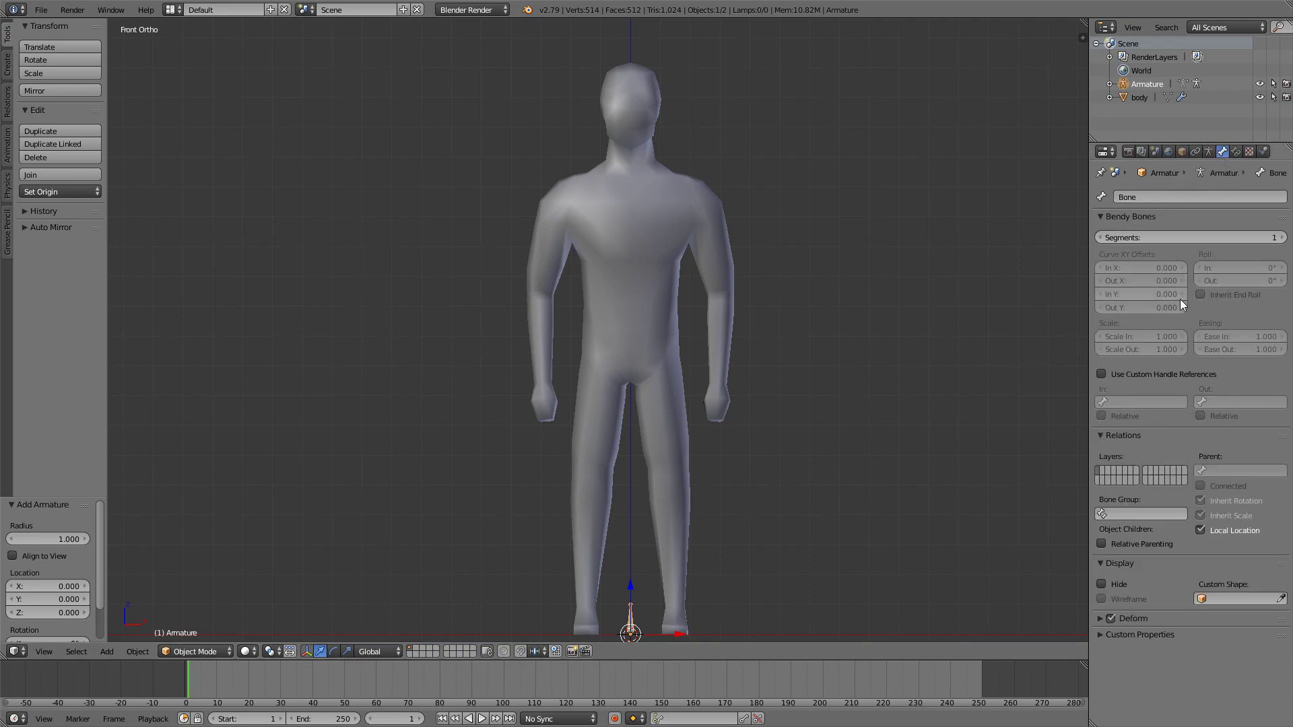
pyautogui.click(1209, 152)
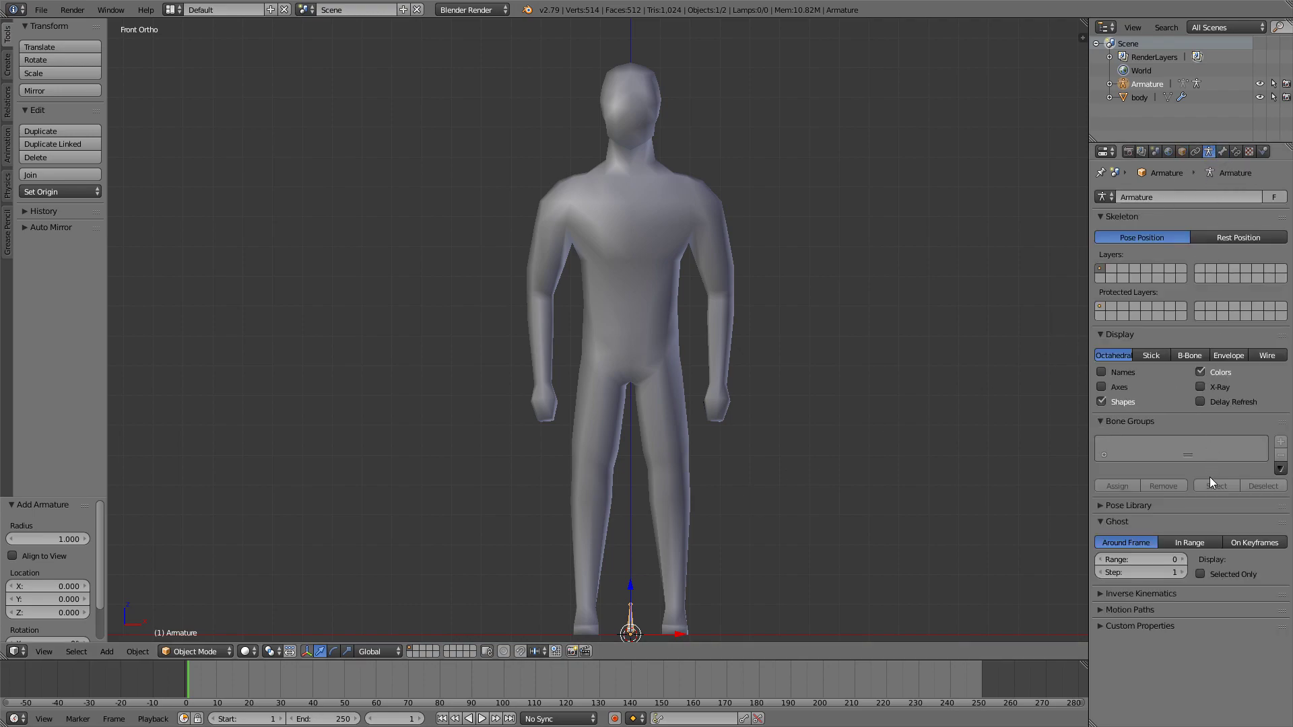
pyautogui.press('g')
pyautogui.press('z')
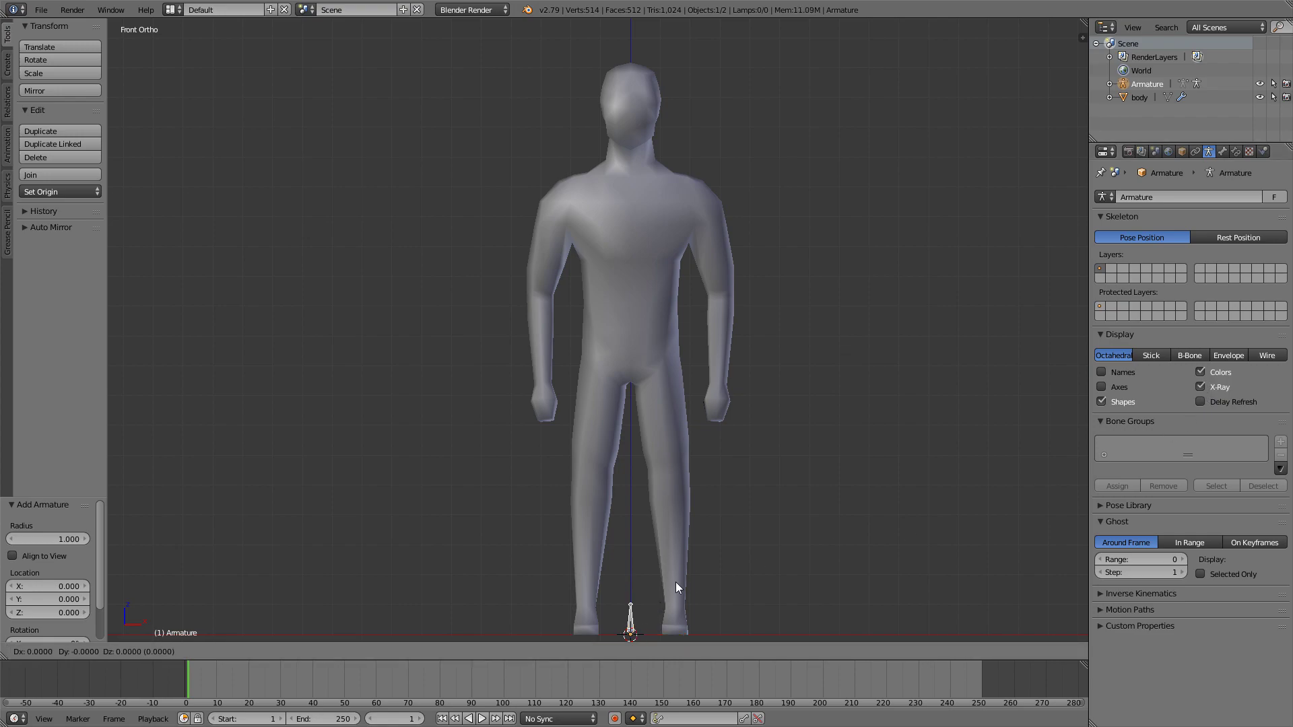
pyautogui.click(702, 309)
pyautogui.scroll(4, 649, 355)
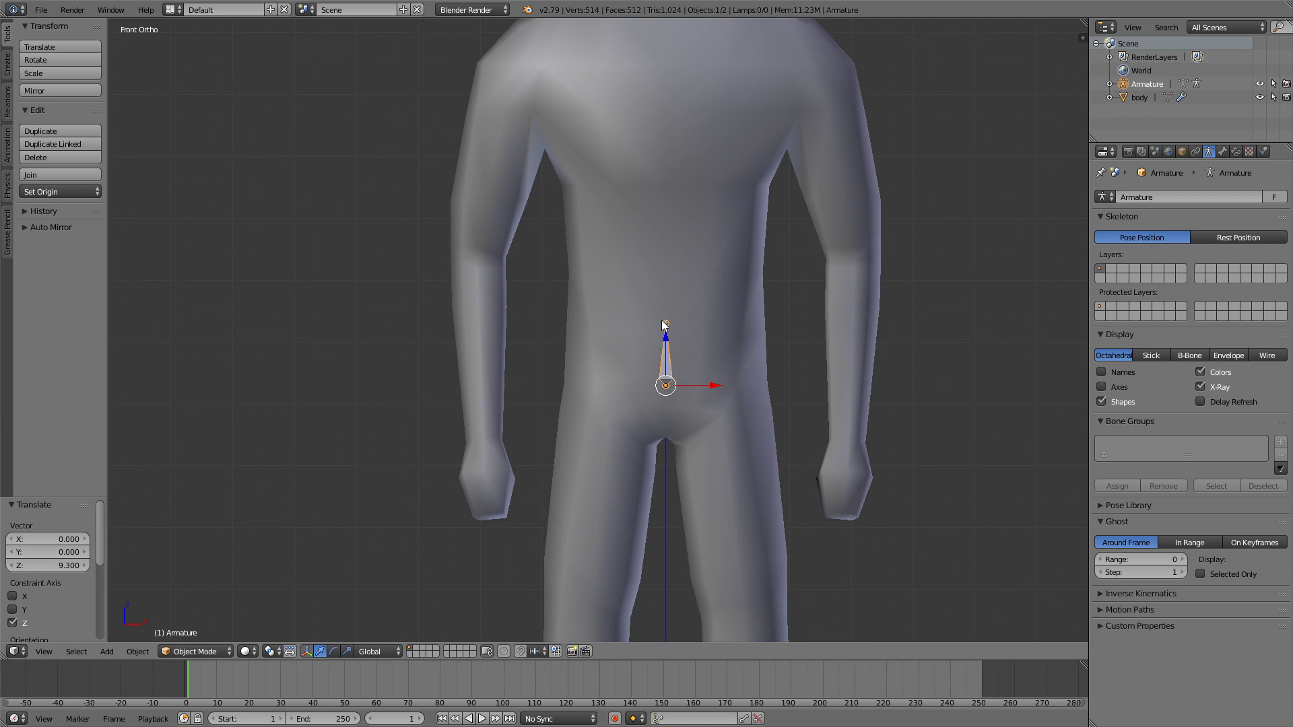
# Step: Edit the armature and raise the first bone's tip about 1.6 units along Z to lengthen it up the abdomen
pyautogui.press('Tab')
pyautogui.scroll(-2, 668, 324)
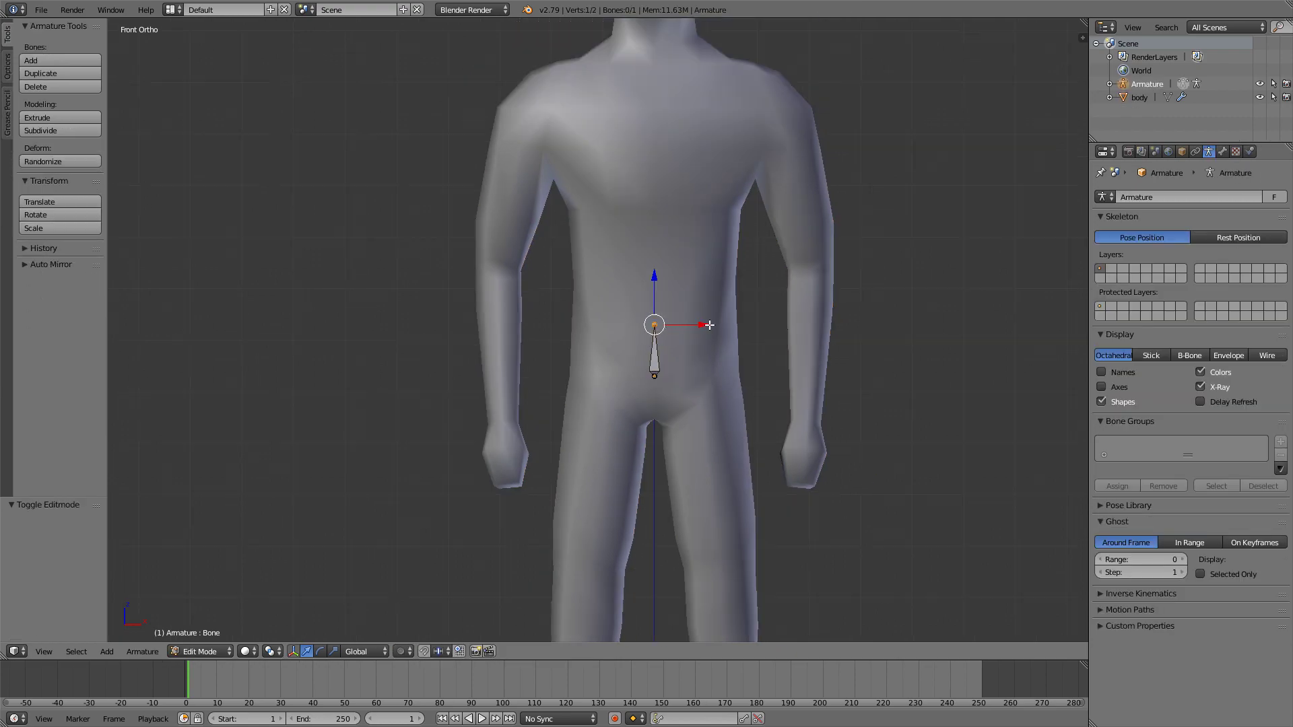
pyautogui.press('g')
pyautogui.press('z')
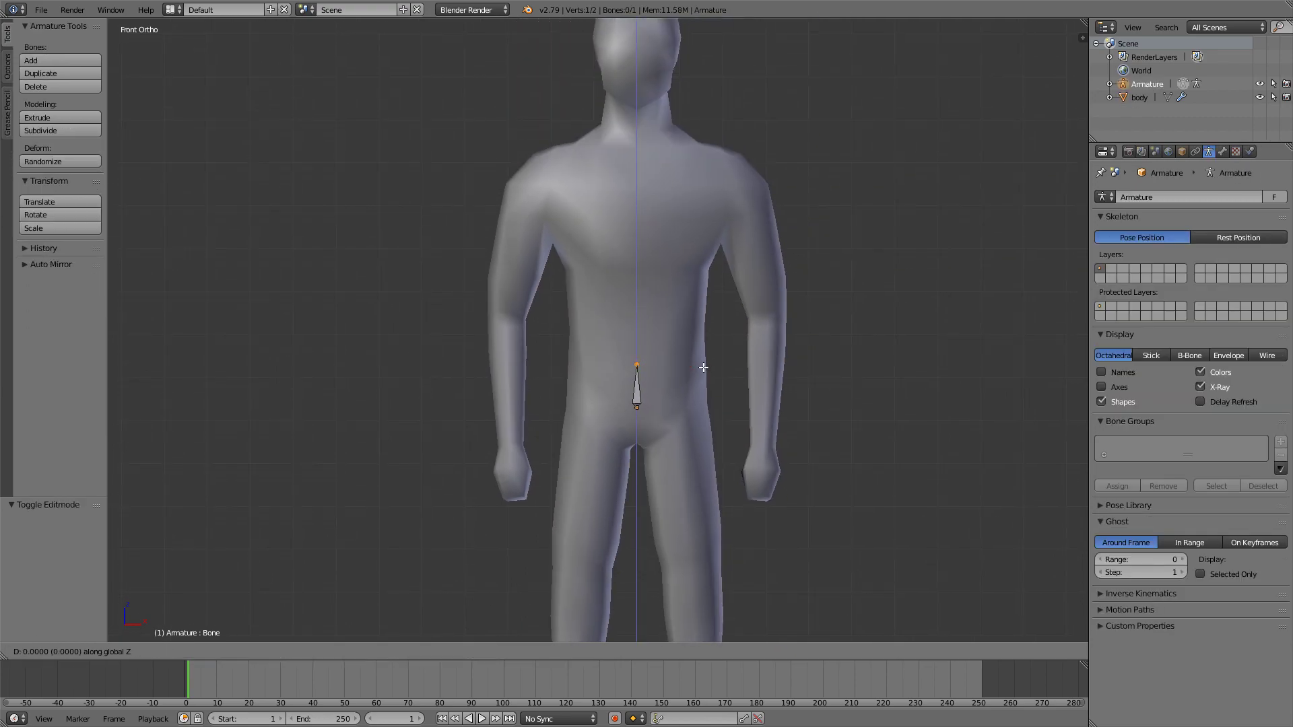
pyautogui.click(704, 293)
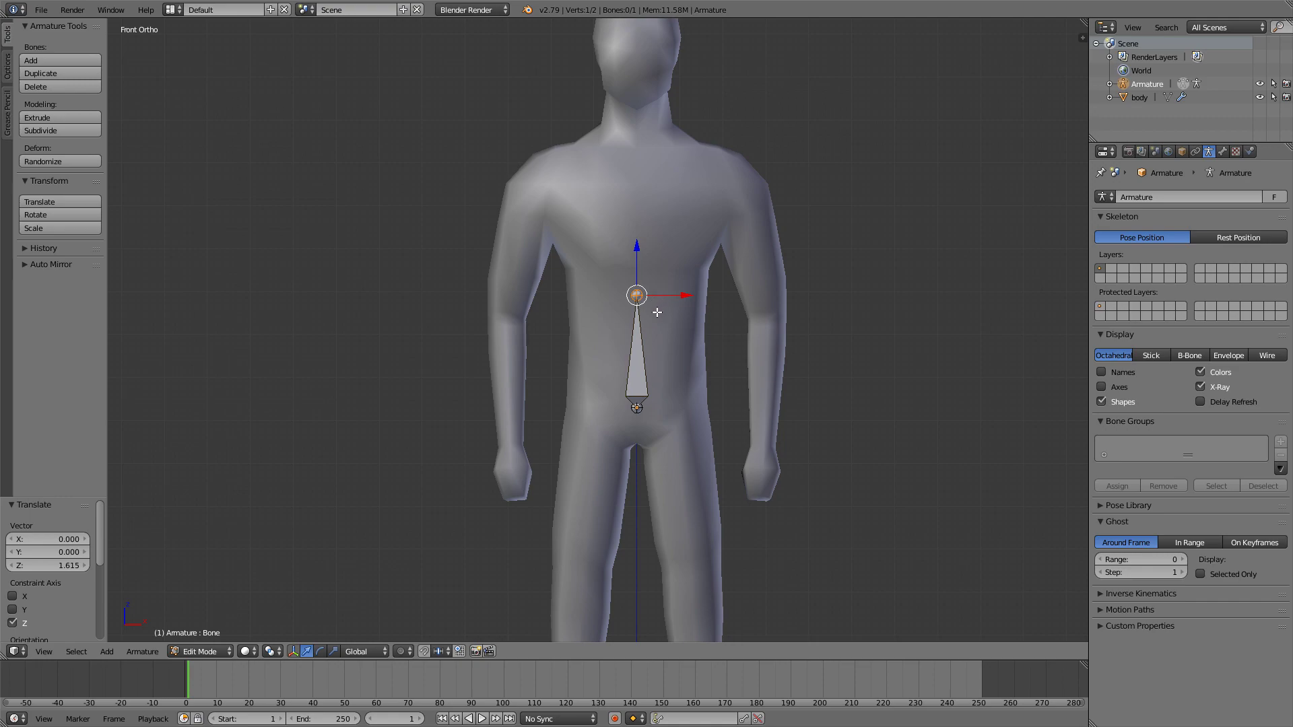
# Step: Extrude two more spine bones straight up along Z, about 2.54 units through the chest and 1.16 units to the neck base
pyautogui.press('e')
pyautogui.press('z')
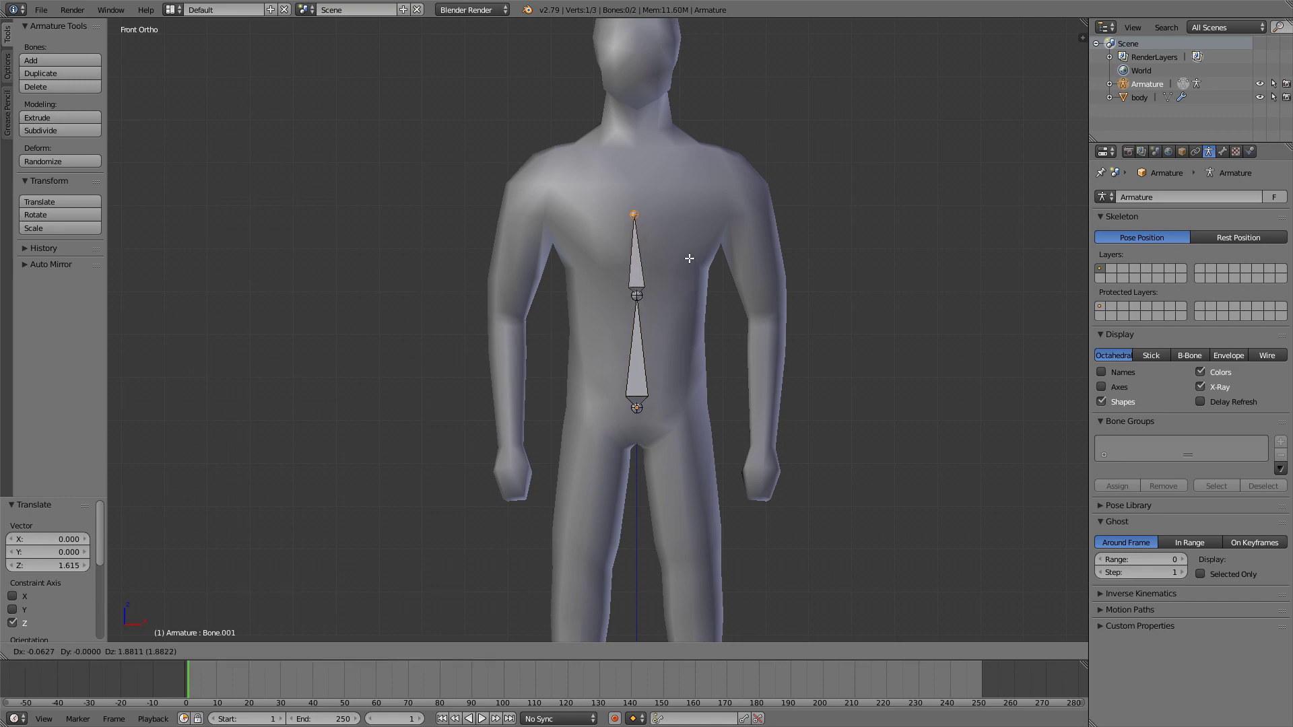
pyautogui.click(693, 230)
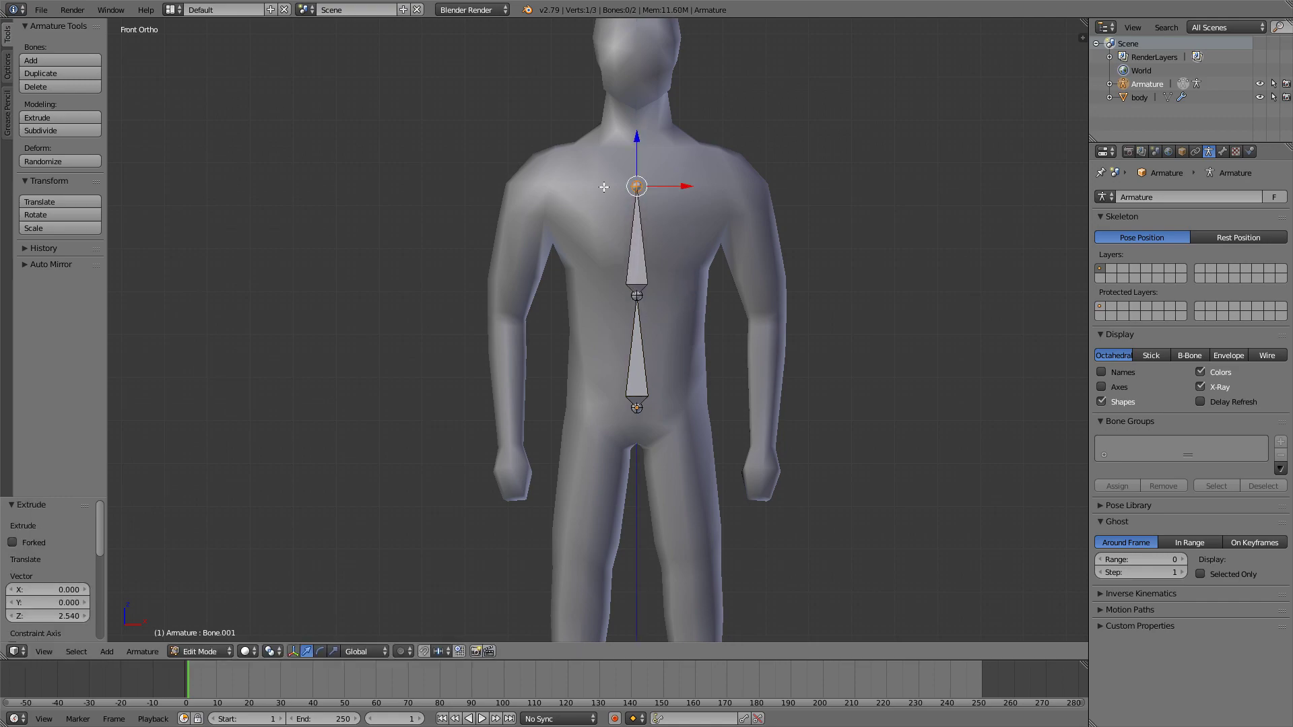
pyautogui.keyDown('shift'); pyautogui.moveTo(732, 187); pyautogui.dragTo(713, 293, button='middle'); pyautogui.keyUp('shift')
pyautogui.press('e')
pyautogui.press('z')
pyautogui.click(714, 248)
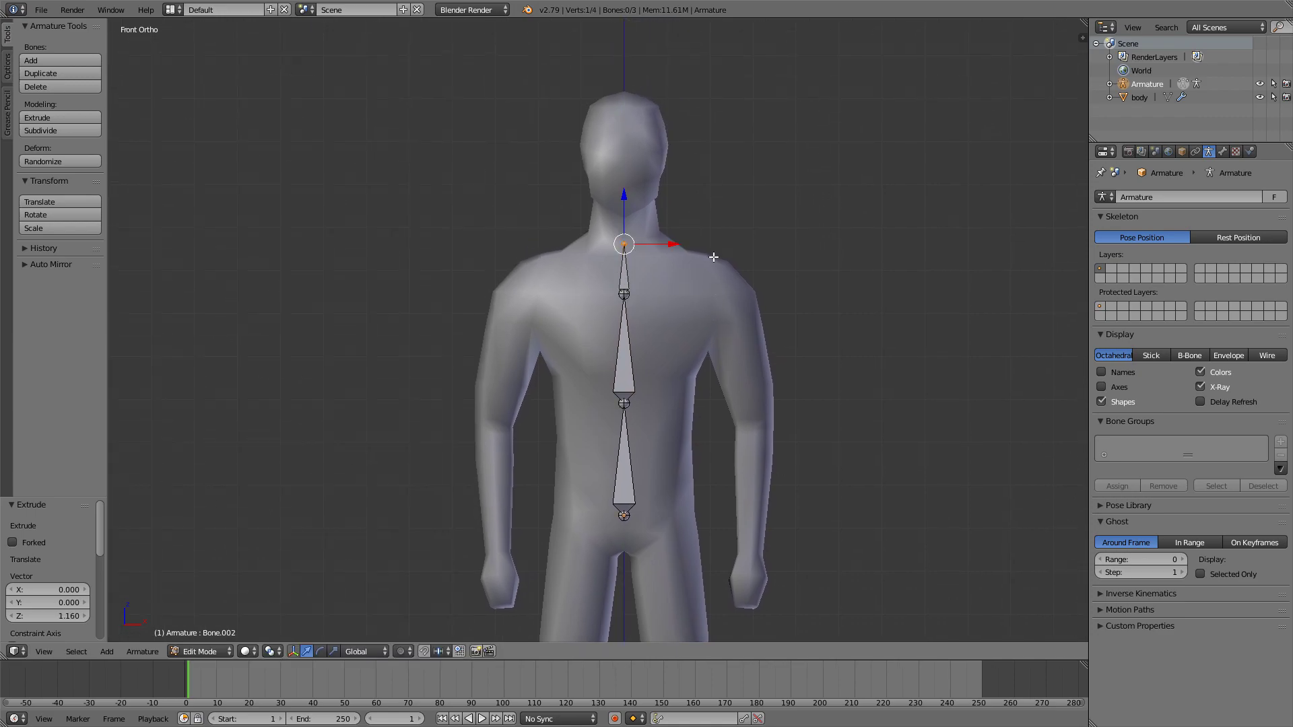
# Step: Extrude a neck bone about 1.13 units and a head bone about 2.29 units straight up along Z
pyautogui.keyDown('shift'); pyautogui.moveTo(714, 249); pyautogui.dragTo(715, 294, button='middle'); pyautogui.keyUp('shift')
pyautogui.press('e')
pyautogui.press('z')
pyautogui.click(716, 247)
pyautogui.press('e')
pyautogui.press('z')
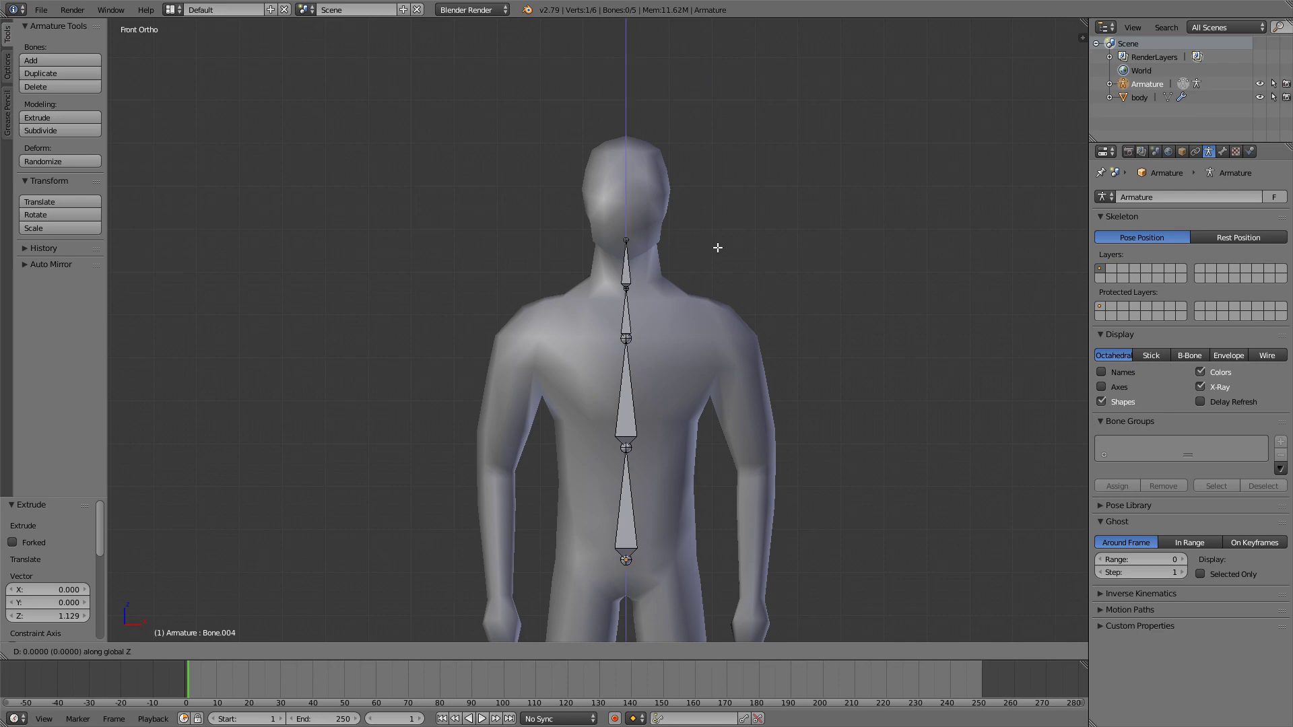
pyautogui.click(715, 151)
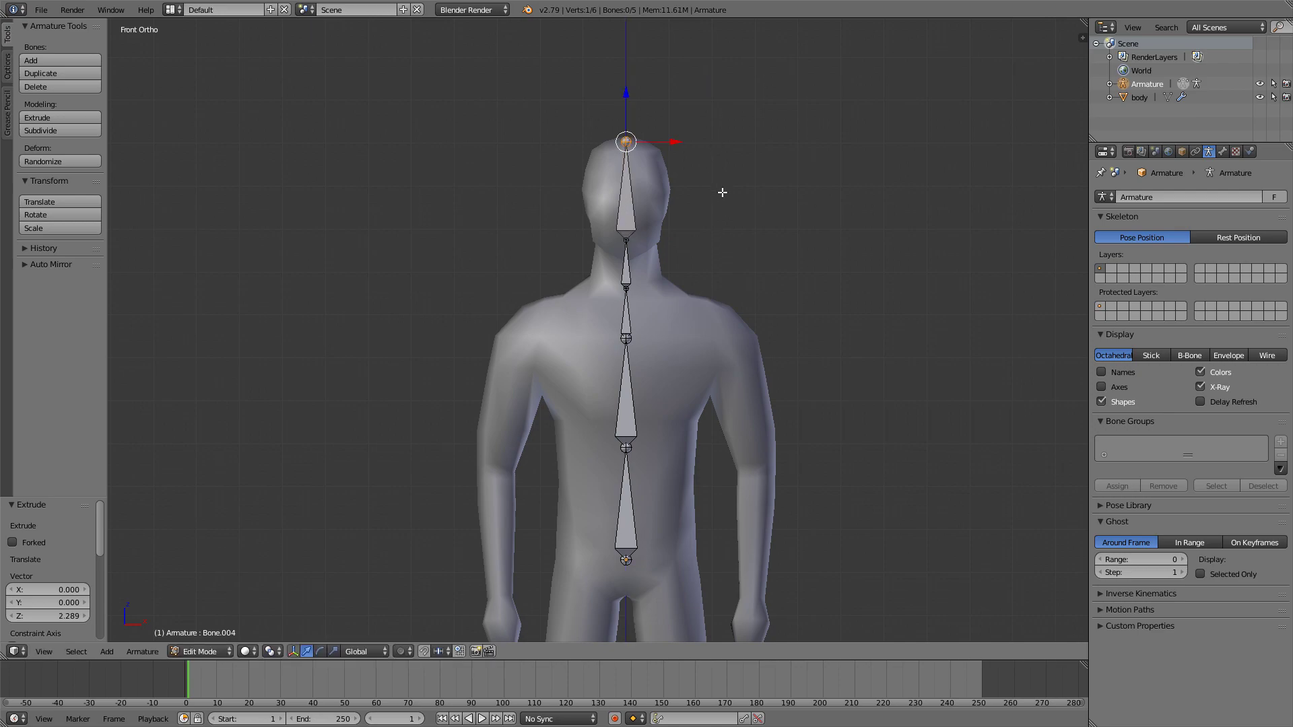
# Step: In the right side view, shift the head bone's tip forward along Y and its base joint about -0.55 units along Y
pyautogui.press('KP_3')
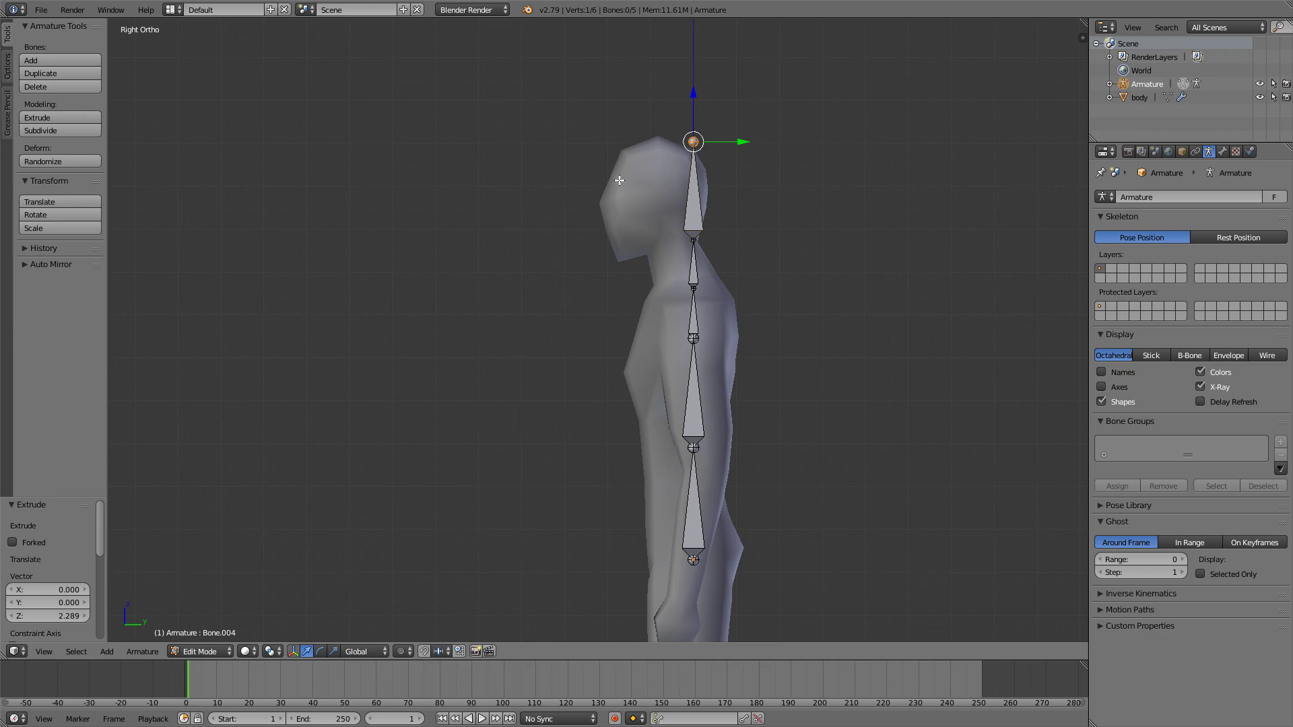
pyautogui.keyDown('shift'); pyautogui.moveTo(706, 162); pyautogui.dragTo(719, 169, button='middle'); pyautogui.keyUp('shift')
pyautogui.press('g')
pyautogui.press('y')
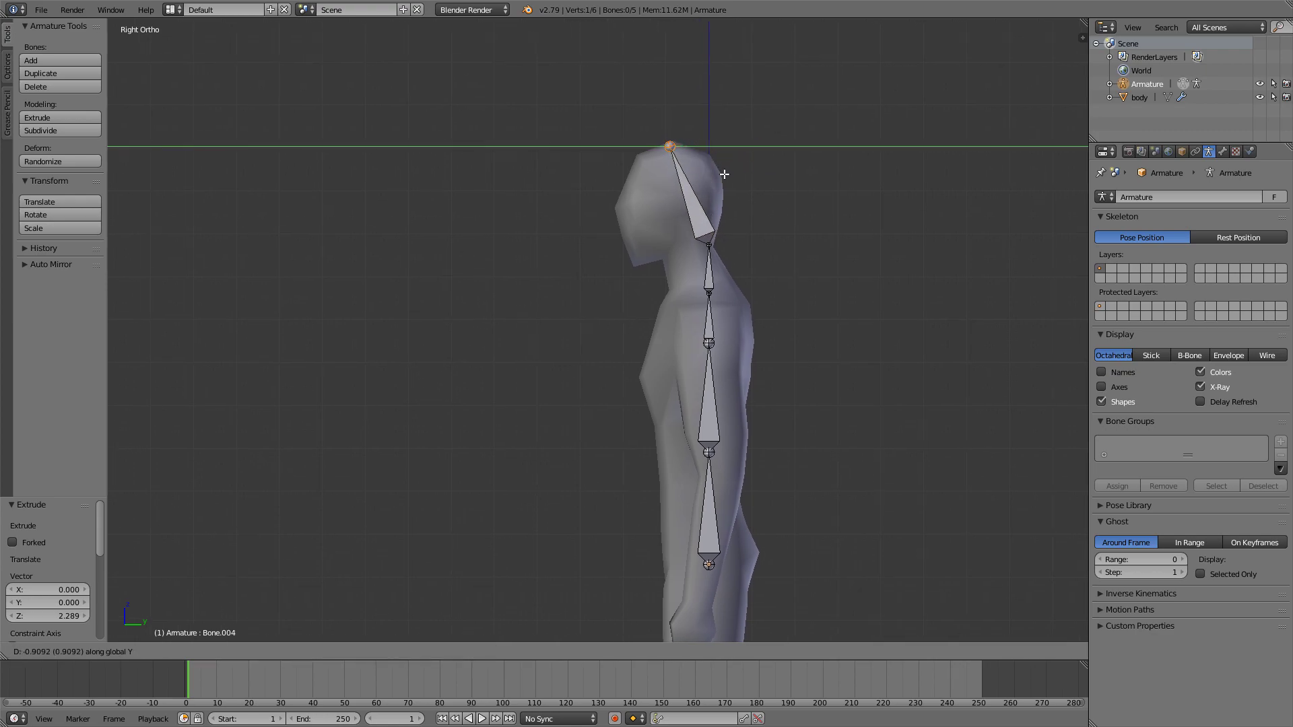
pyautogui.click(729, 175)
pyautogui.rightClick(713, 247)
pyautogui.press('g')
pyautogui.press('y')
pyautogui.click(690, 247)
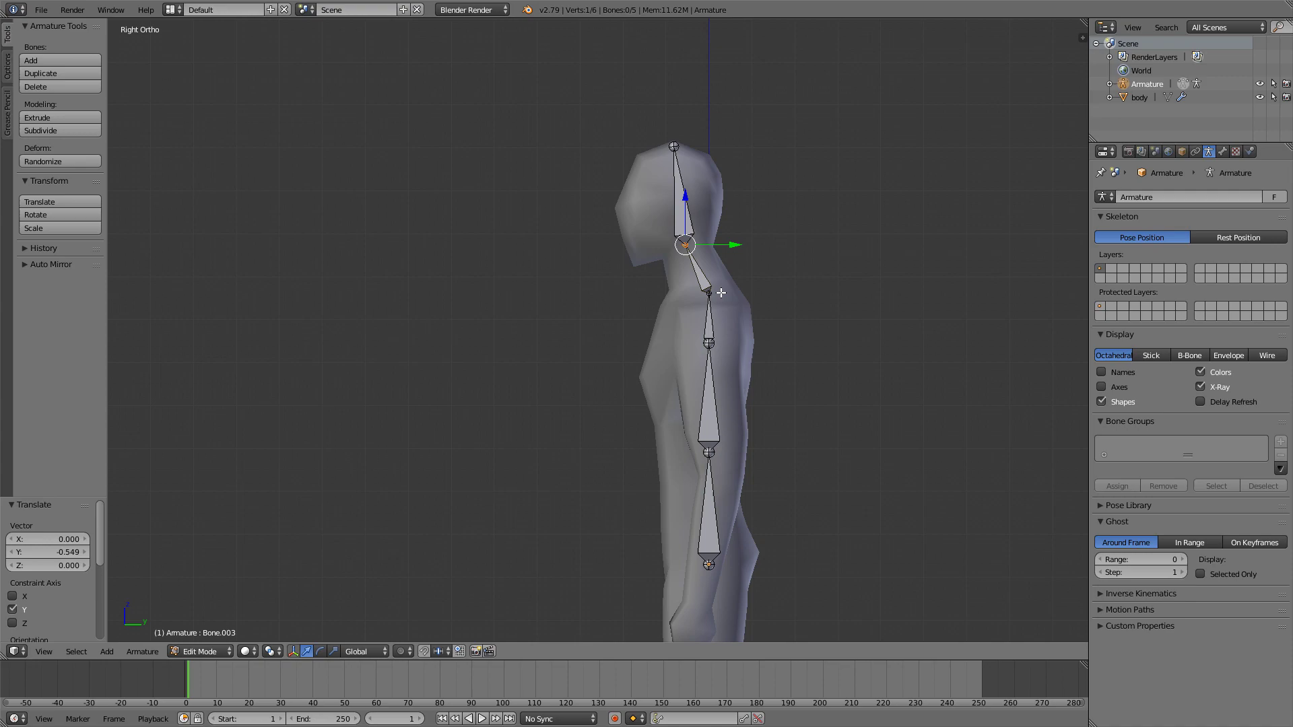
# Step: Shift the neck-base, upper-chest and waist joints slightly forward along Y to follow the body's side profile
pyautogui.rightClick(712, 294)
pyautogui.press('g')
pyautogui.press('y')
pyautogui.click(703, 293)
pyautogui.rightClick(711, 343)
pyautogui.press('g')
pyautogui.press('y')
pyautogui.click(705, 344)
pyautogui.rightClick(711, 453)
pyautogui.press('g')
pyautogui.press('y')
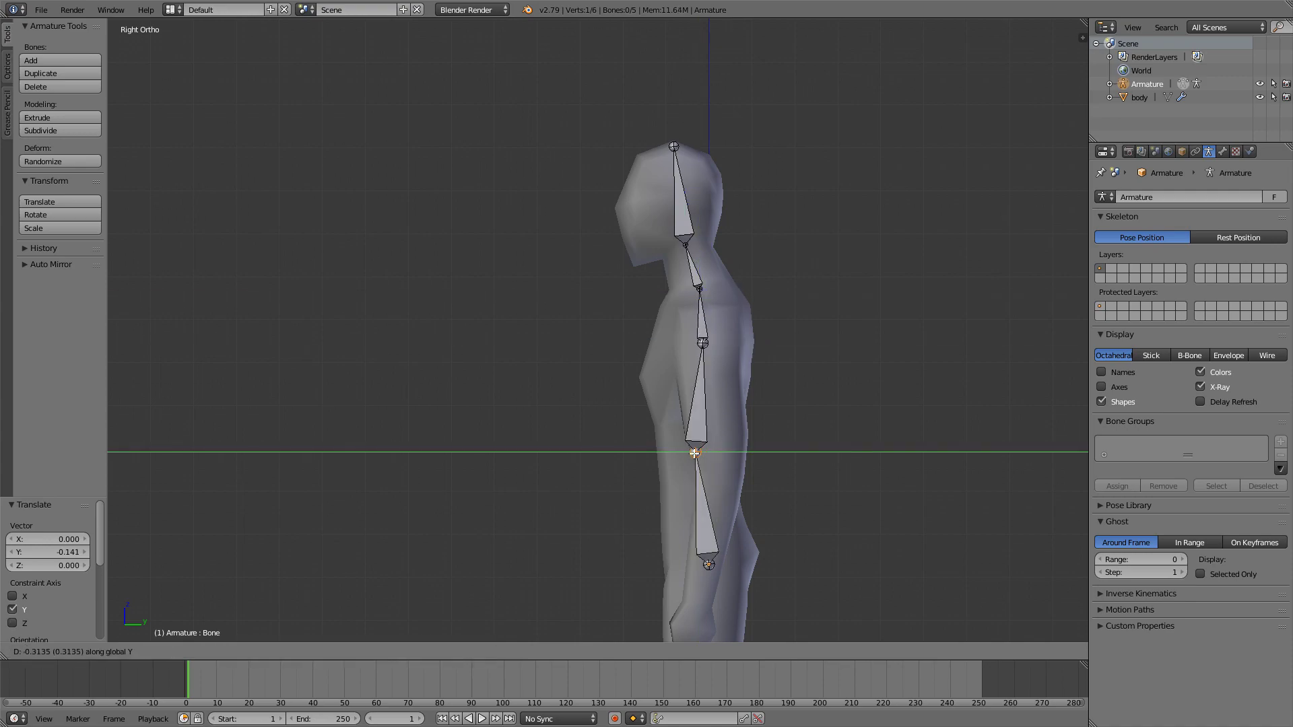
pyautogui.click(698, 454)
# Step: Nudge the spine's root joint in the pelvis about -0.016 units along Y
pyautogui.keyDown('shift'); pyautogui.moveTo(712, 567); pyautogui.dragTo(691, 481, button='middle'); pyautogui.keyUp('shift')
pyautogui.rightClick(691, 479)
pyautogui.press('g')
pyautogui.press('y')
pyautogui.click(691, 480)
# Step: In the front view, add a new bone at the character's left shoulder and move its tip down to the elbow
pyautogui.press('KP_1')
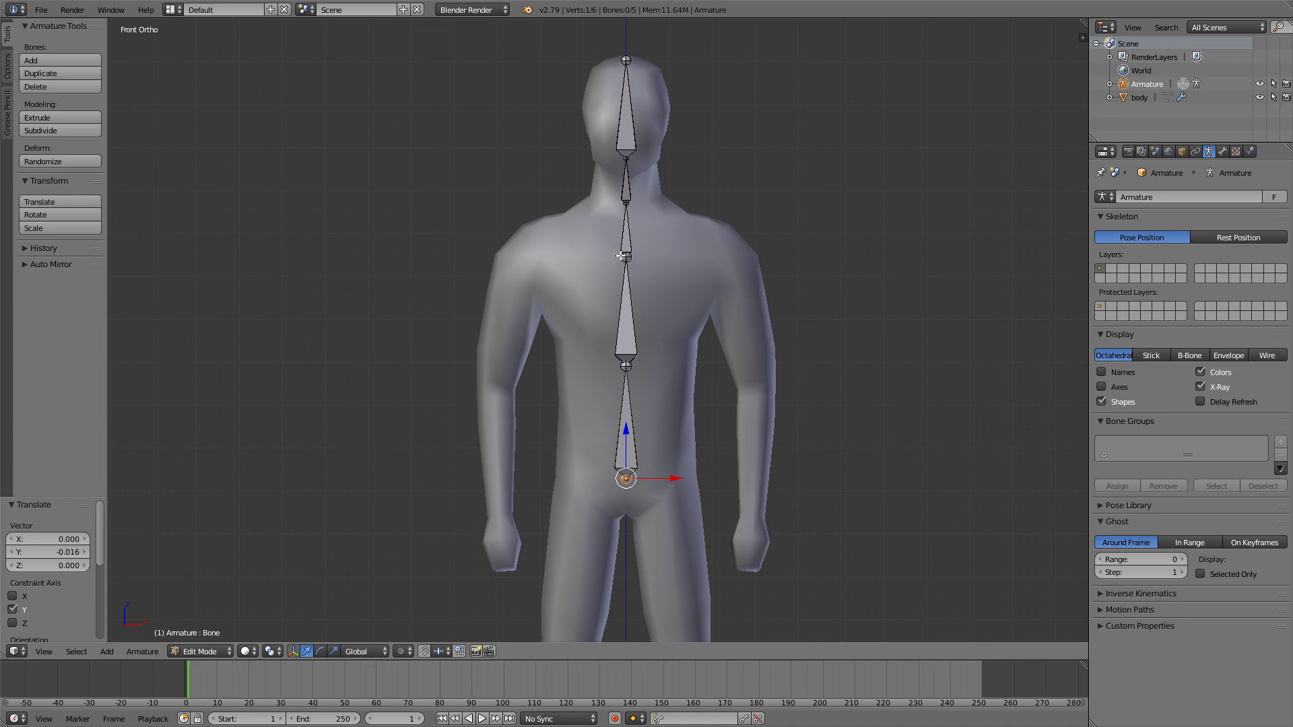
pyautogui.click(718, 258)
pyautogui.hotkey('shift', 'a')
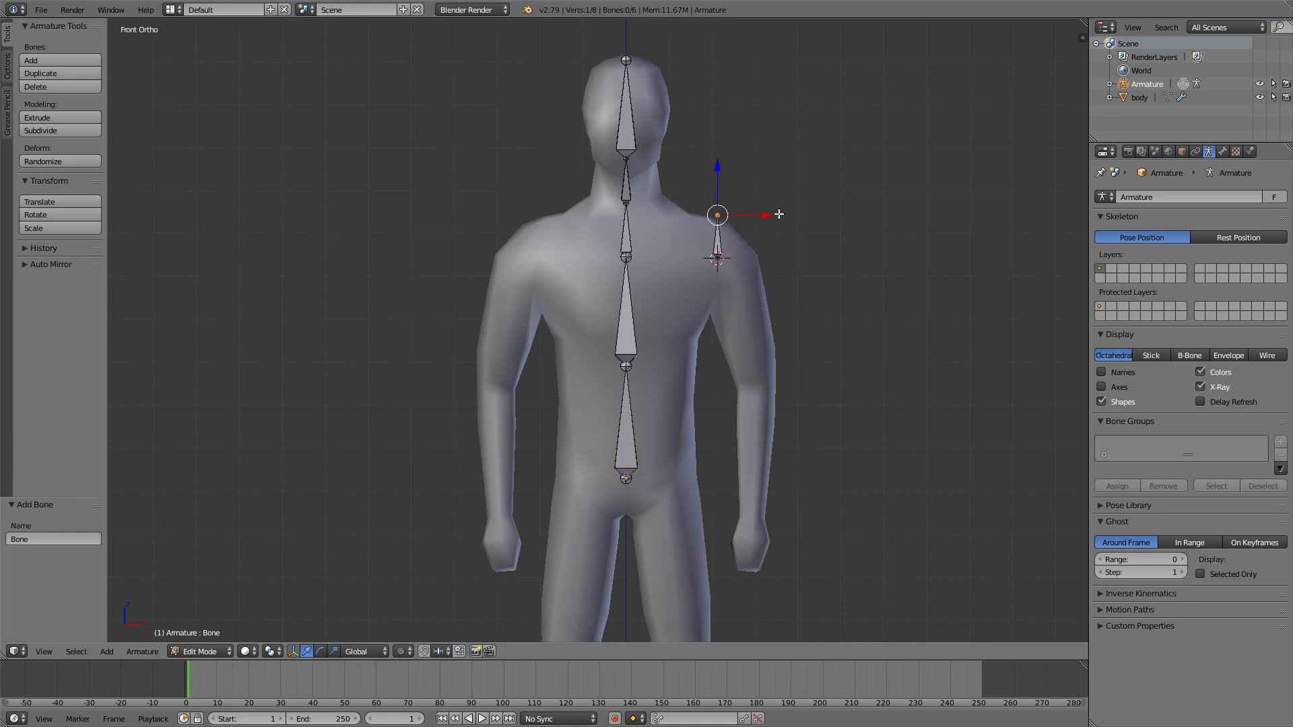
pyautogui.press('g')
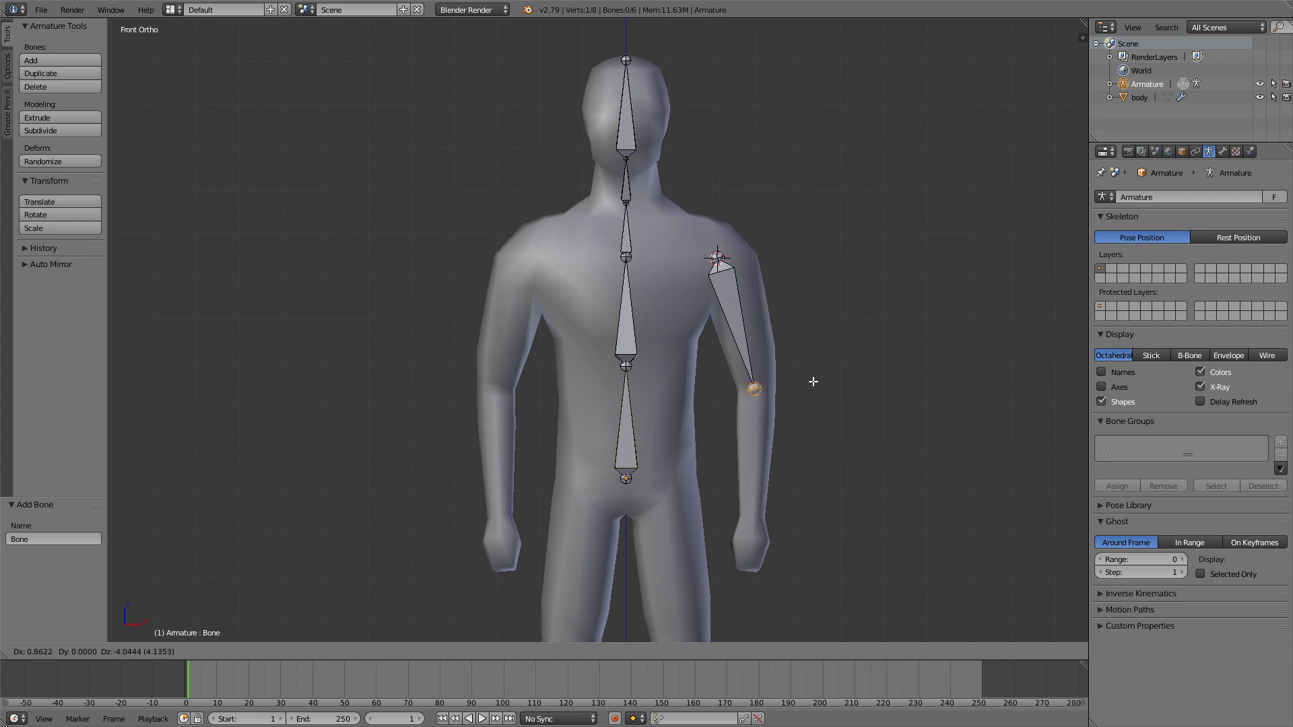
pyautogui.click(817, 385)
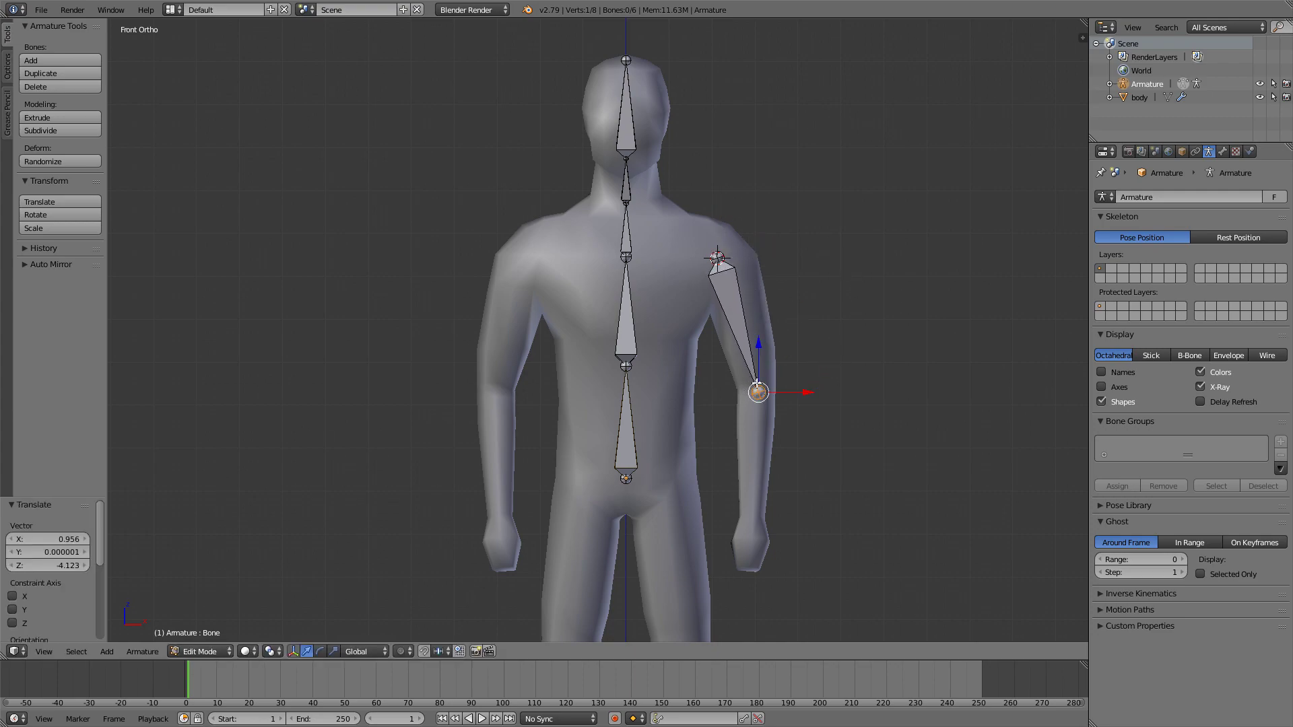
# Step: Extrude a forearm bone about 3.03 units down from the elbow and a hand bone about 1.05 units down from the wrist
pyautogui.press('e')
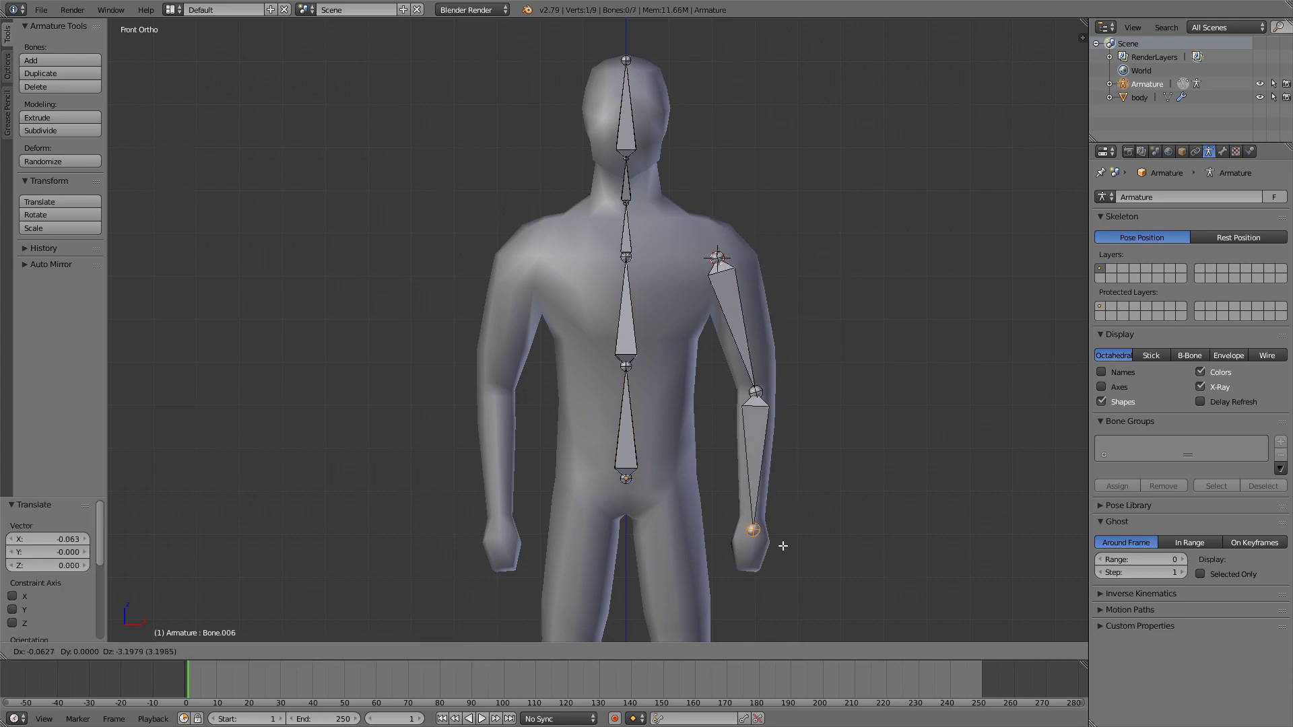
pyautogui.click(783, 545)
pyautogui.press('e')
pyautogui.scroll(2, 781, 511)
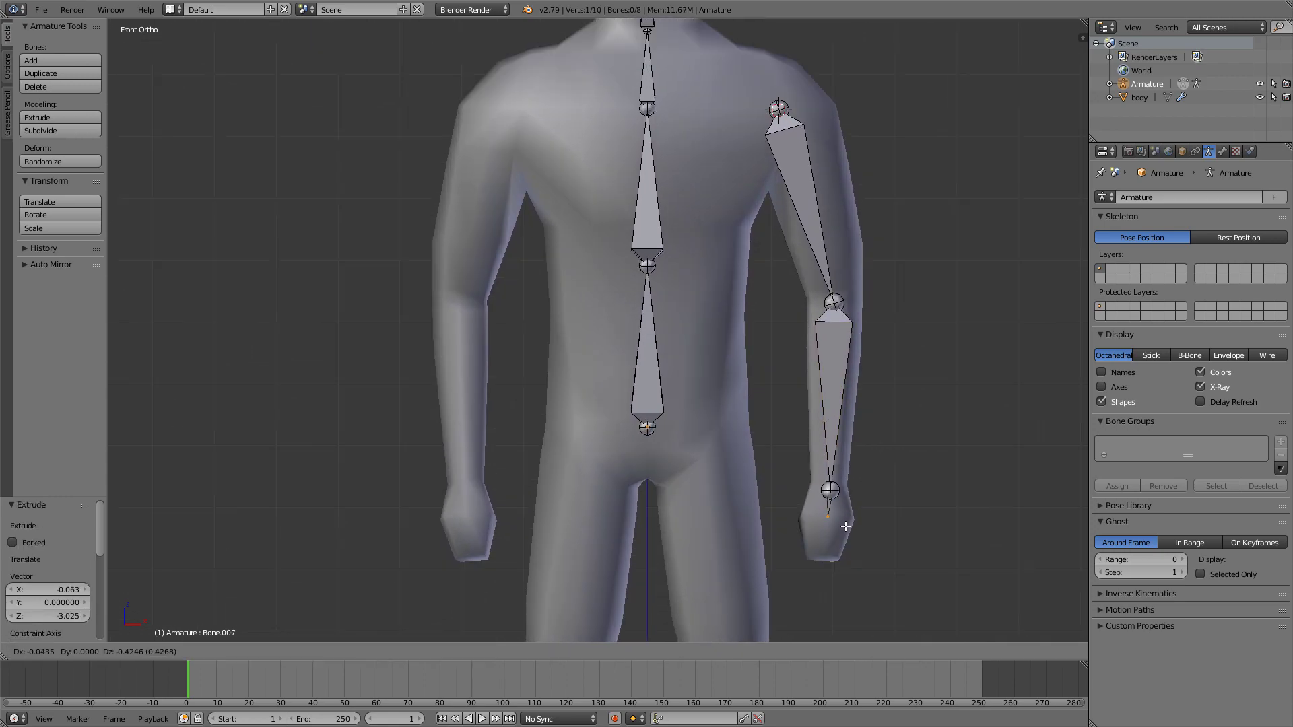
pyautogui.click(839, 565)
# Step: Fine-tune the wrist joint's position by about -0.011 on X and 0.022 on Z
pyautogui.rightClick(827, 488)
pyautogui.press('g')
pyautogui.press('y')
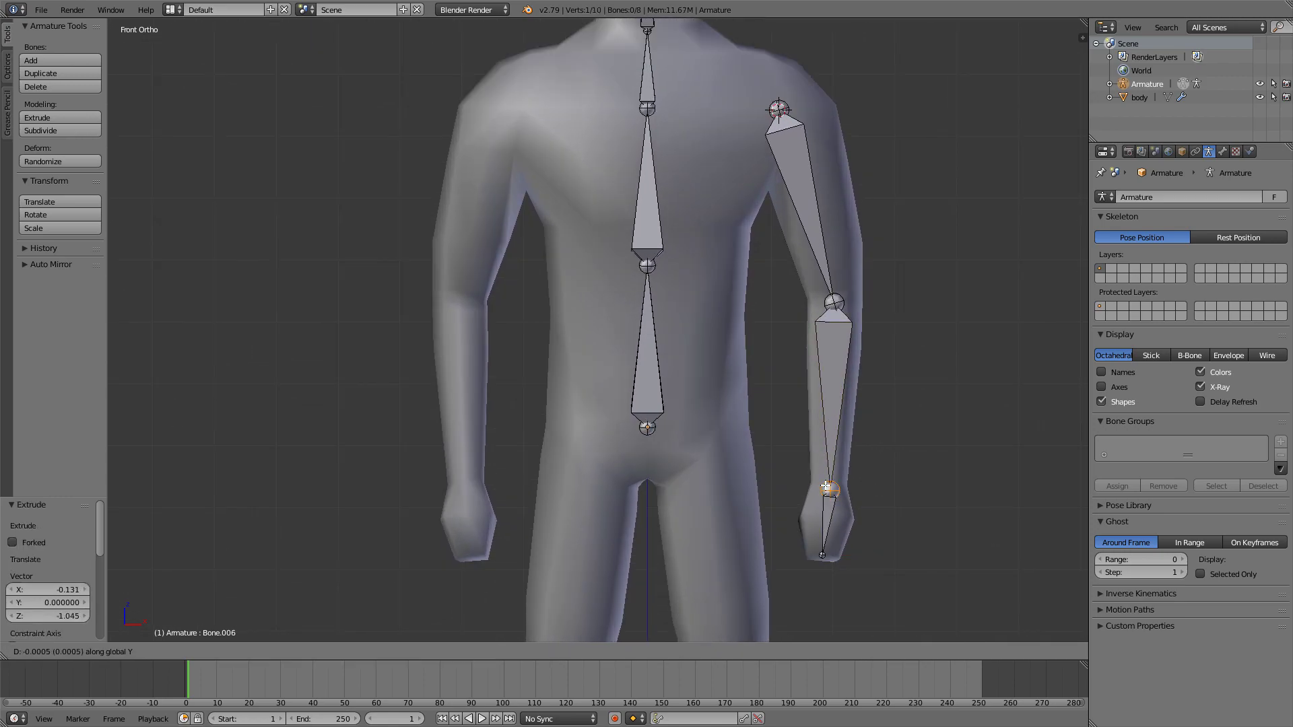
pyautogui.rightClick(825, 485)
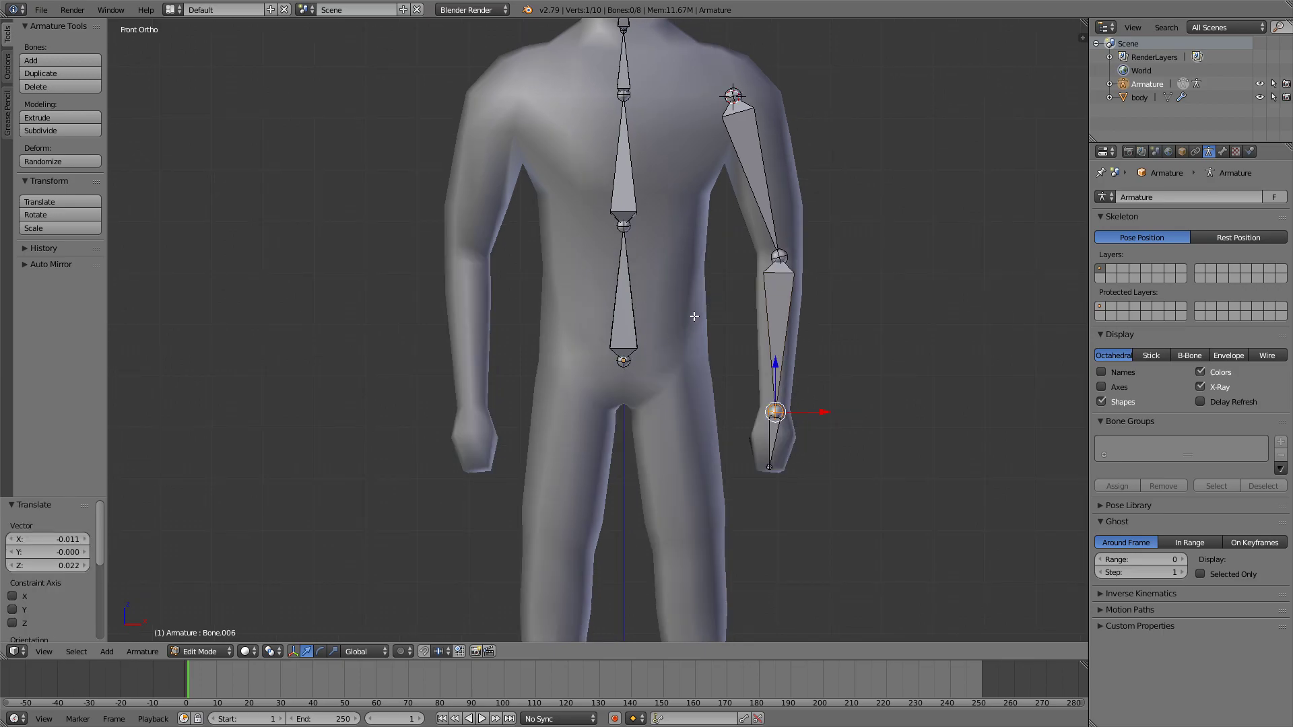
# Step: Try to reposition the upper arm bone on its own in the right side view
pyautogui.press('ctrl+KP_3')
pyautogui.rightClick(662, 148)
pyautogui.press('g')
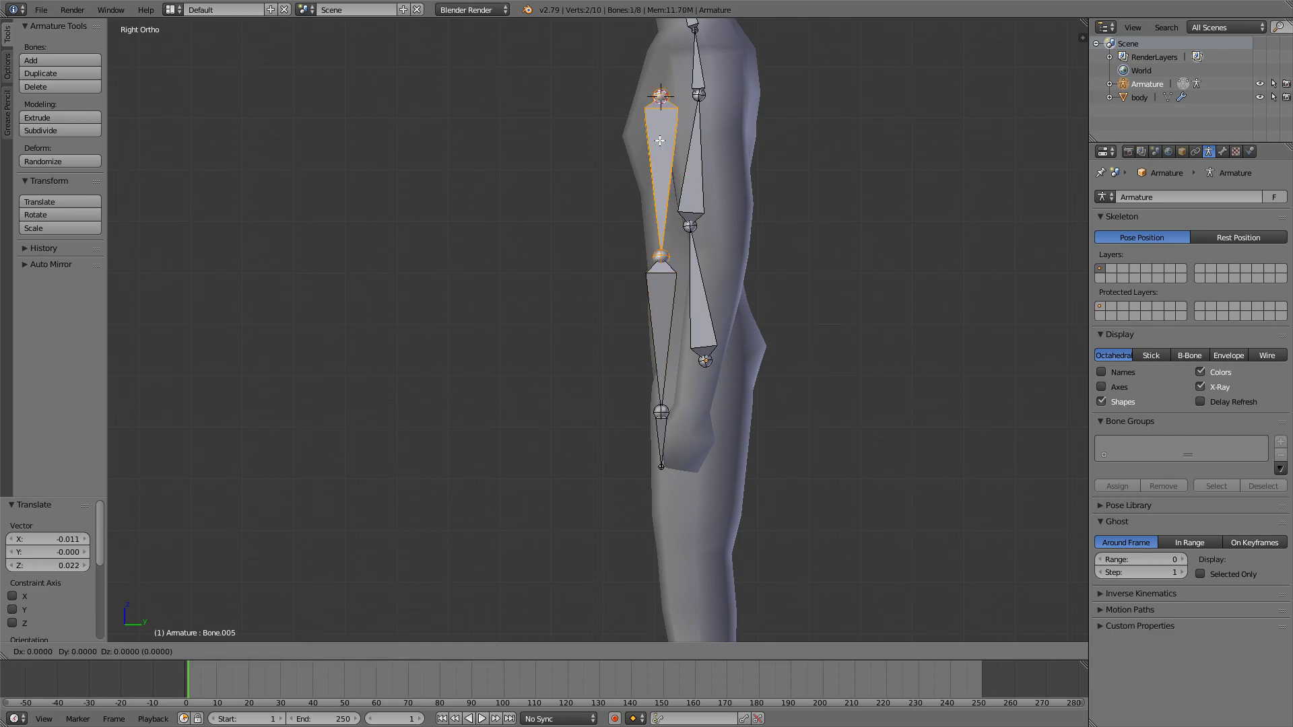
pyautogui.click(640, 169)
pyautogui.hotkey('ctrl', 'z')
pyautogui.hotkey('ctrl', 'z')
# Step: Select all three arm bones and move them back about 0.73 units along Y, plus about 0.43 on Y and -0.04 on Z
pyautogui.press('c')
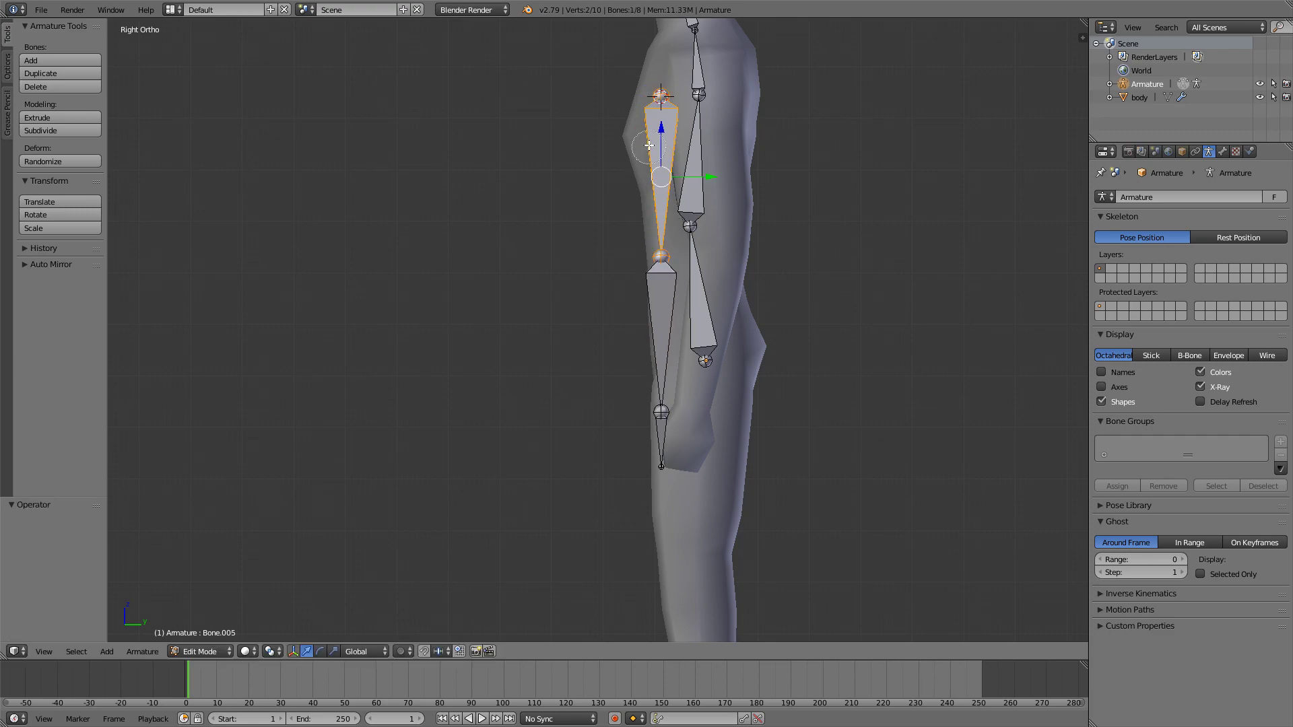
pyautogui.moveTo(643, 152); pyautogui.dragTo(655, 460)
pyautogui.press('g')
pyautogui.press('y')
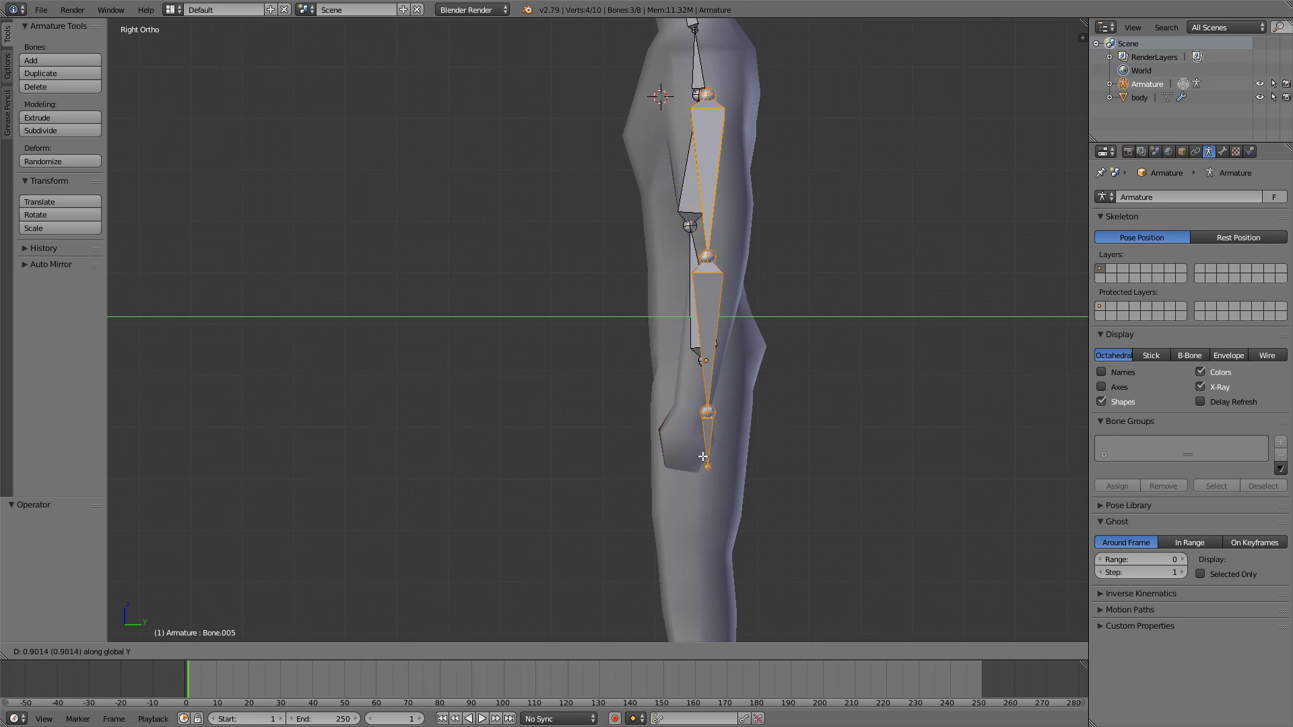
pyautogui.click(714, 138)
pyautogui.press('g')
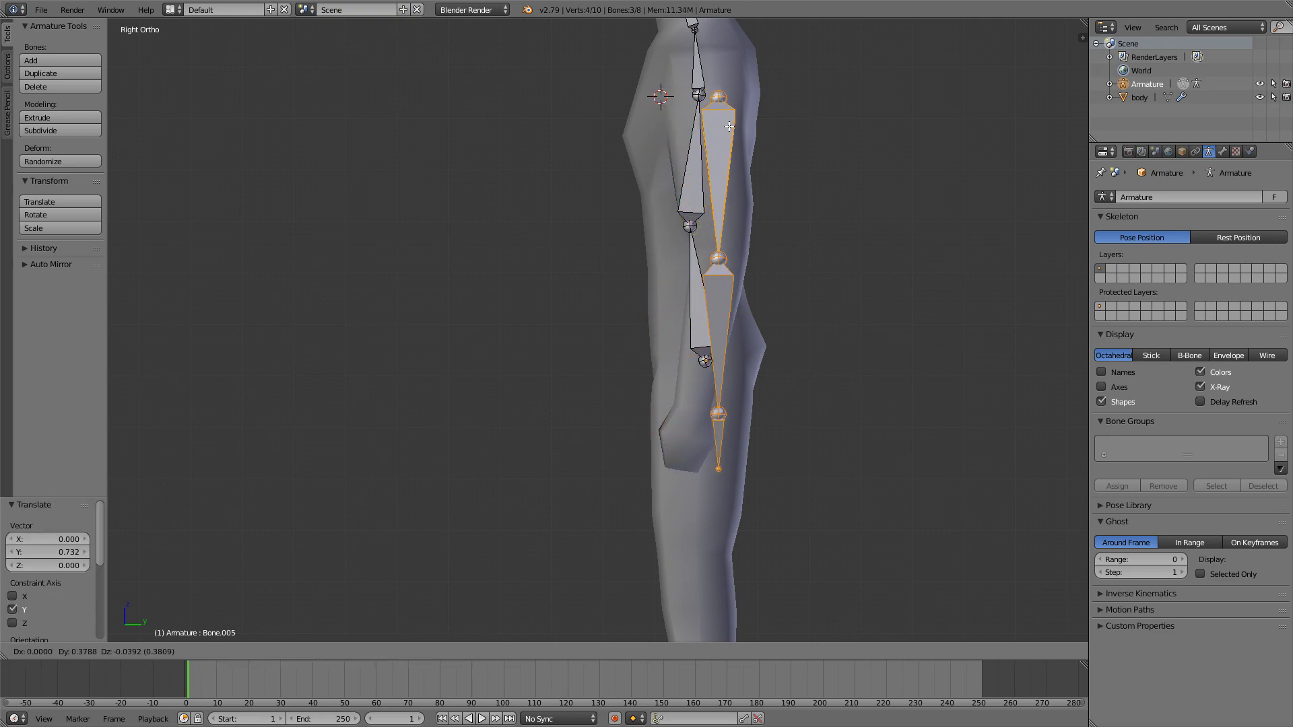
pyautogui.click(725, 98)
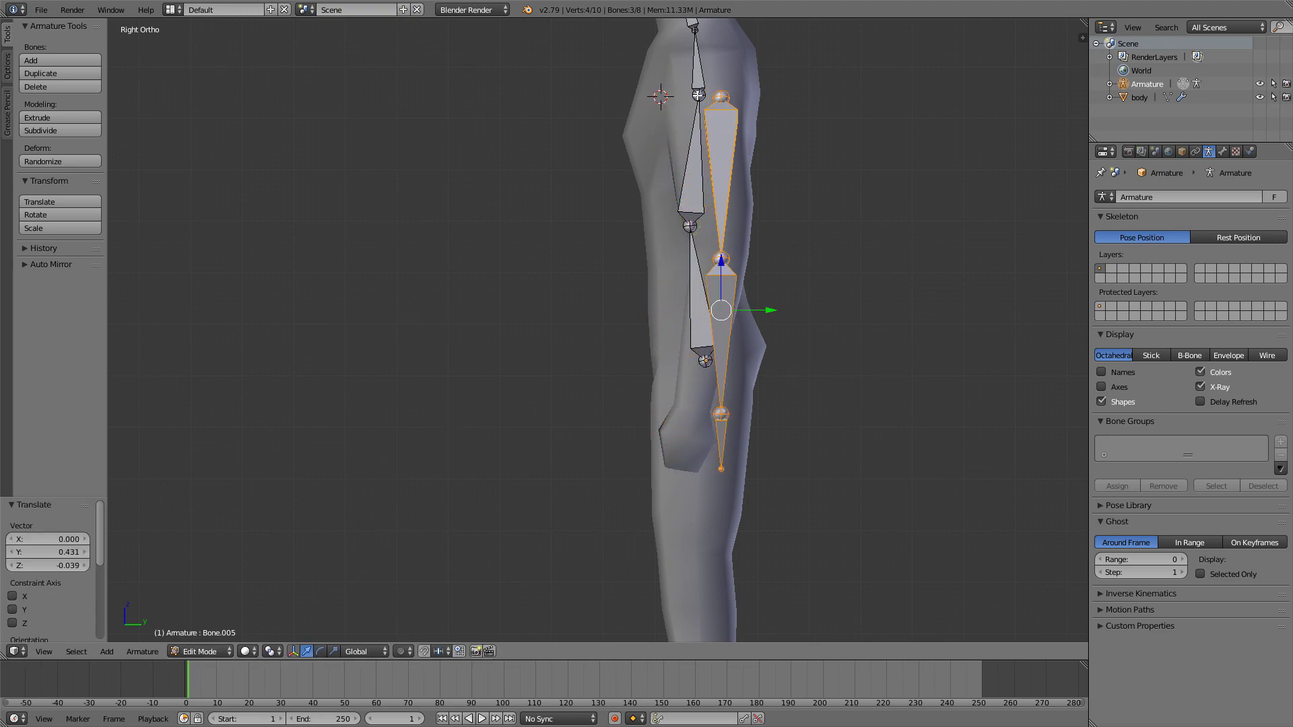
# Step: Undo the last move of the arm bones and shift only the elbow joint back about 0.418 along Y
pyautogui.hotkey('ctrl', 'z')
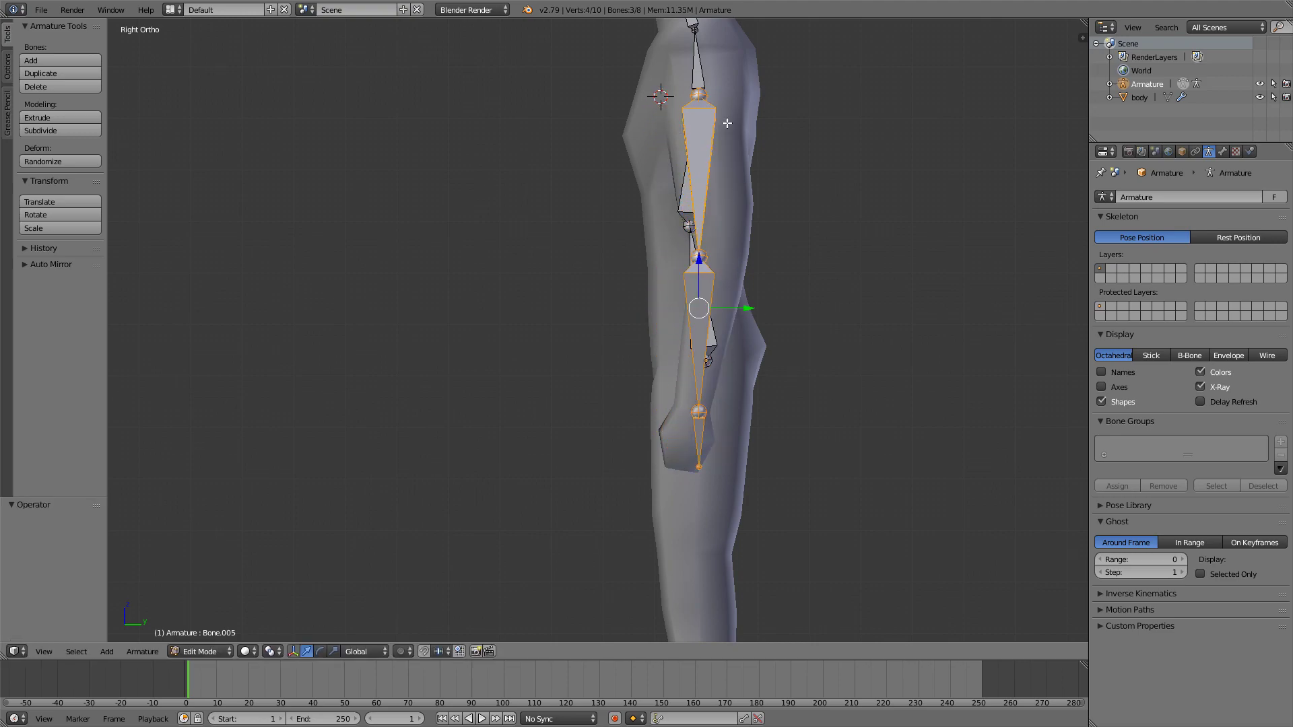
pyautogui.click(705, 256)
pyautogui.press('g')
pyautogui.press('y')
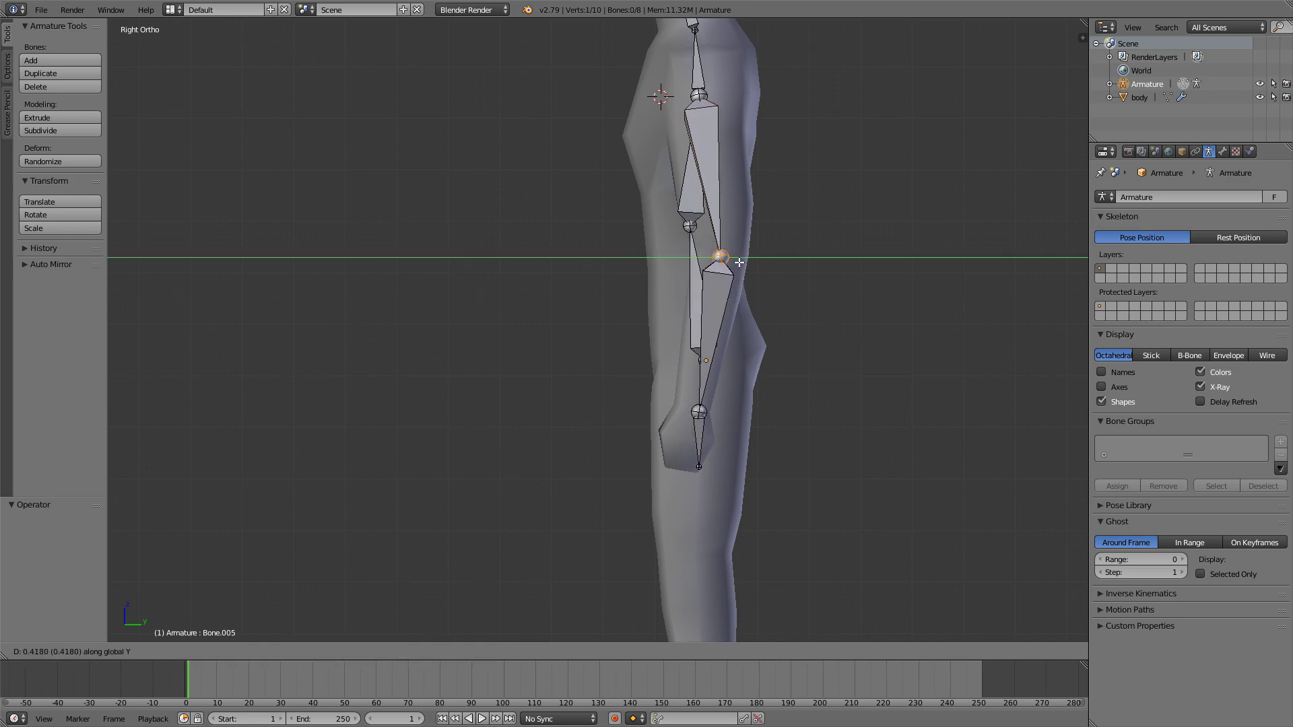
pyautogui.click(739, 262)
# Step: Move the hand bone's tip slightly forward along Y and shift the wrist joint about -0.105 along Y
pyautogui.click(699, 466)
pyautogui.press('g')
pyautogui.press('y')
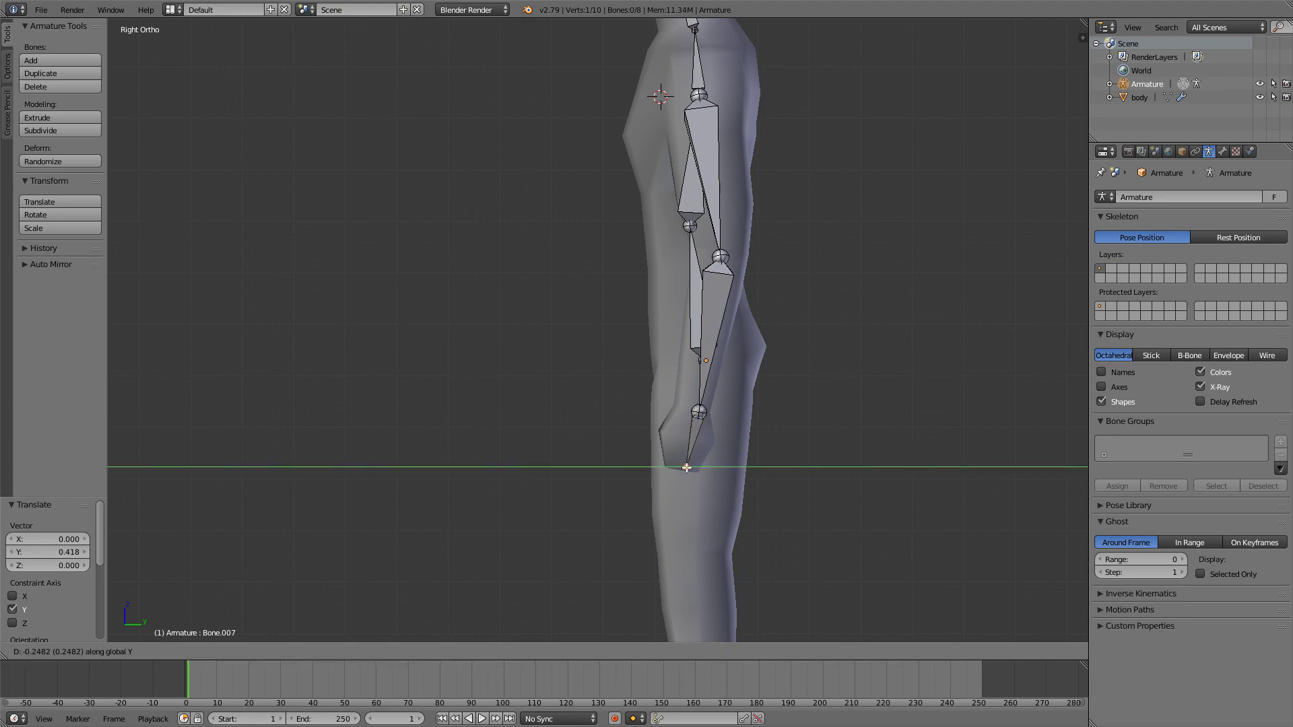
pyautogui.click(681, 468)
pyautogui.click(699, 412)
pyautogui.press('g')
pyautogui.press('y')
pyautogui.click(704, 392)
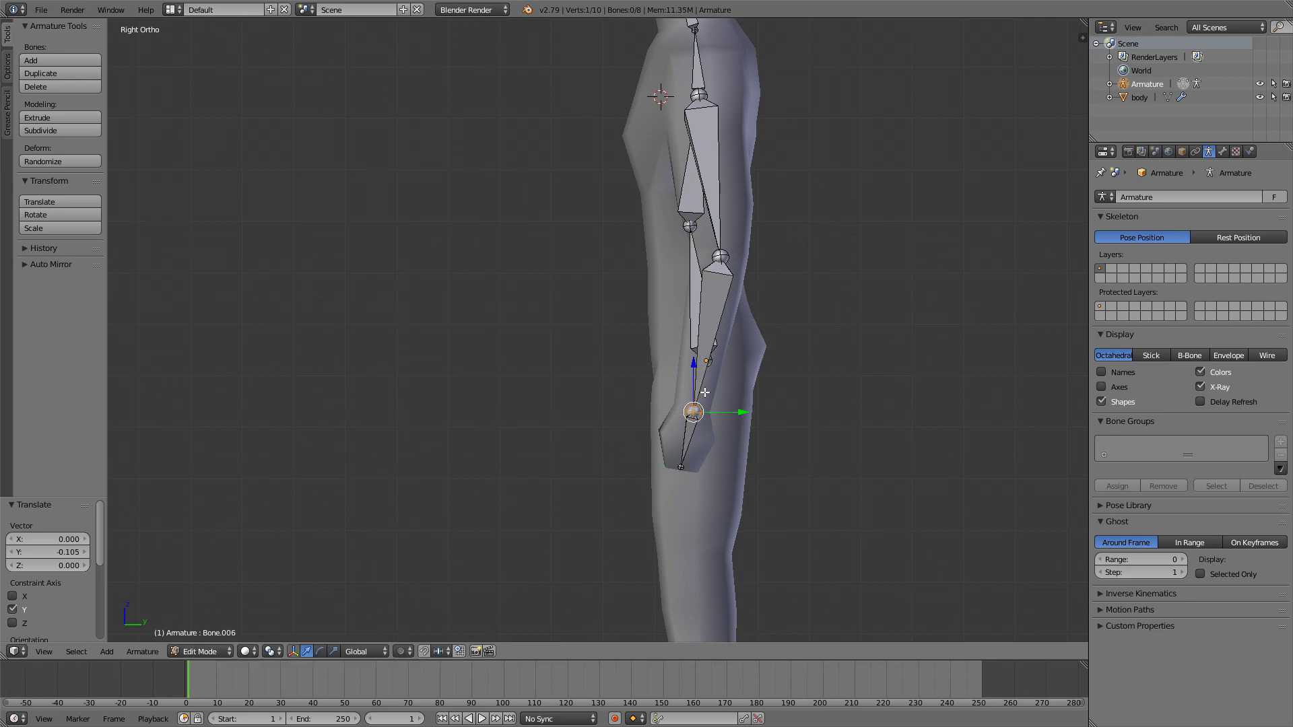
# Step: In the front view, lower the base joint of the spine about 0.366 along Z
pyautogui.press('KP_1')
pyautogui.click(685, 330)
pyautogui.press('g')
pyautogui.press('z')
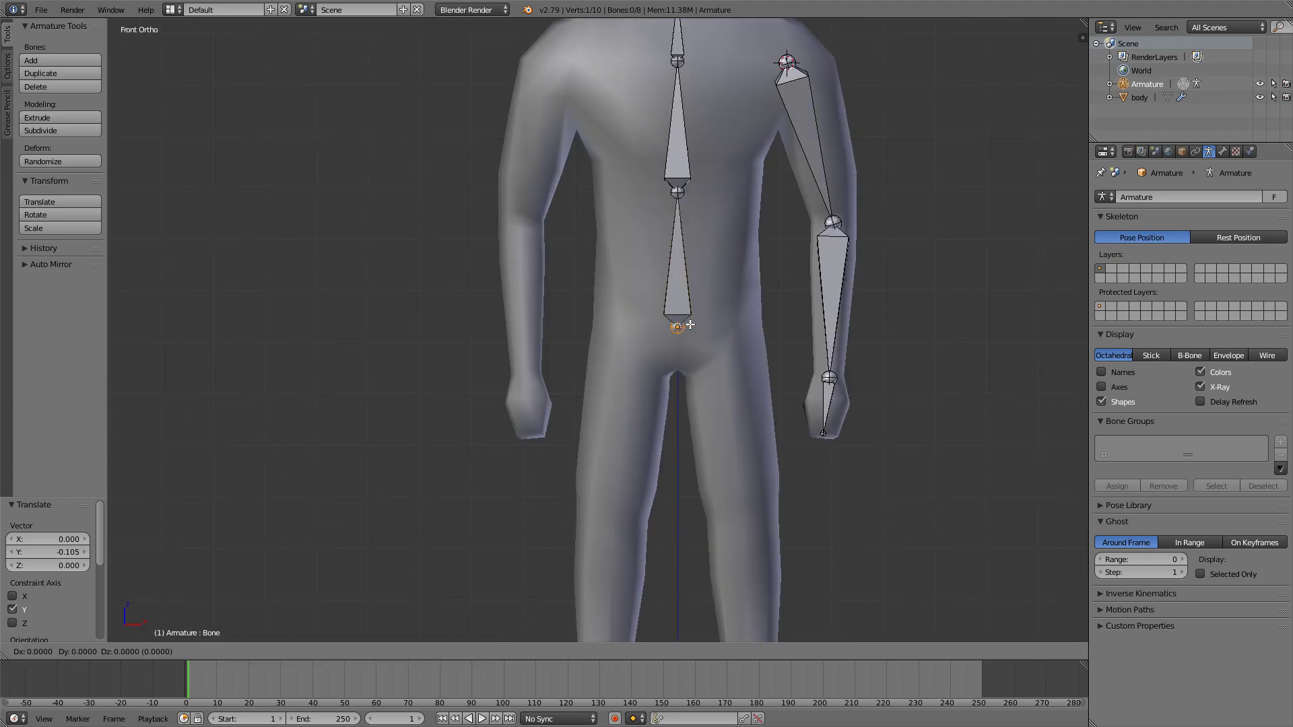
pyautogui.click(723, 350)
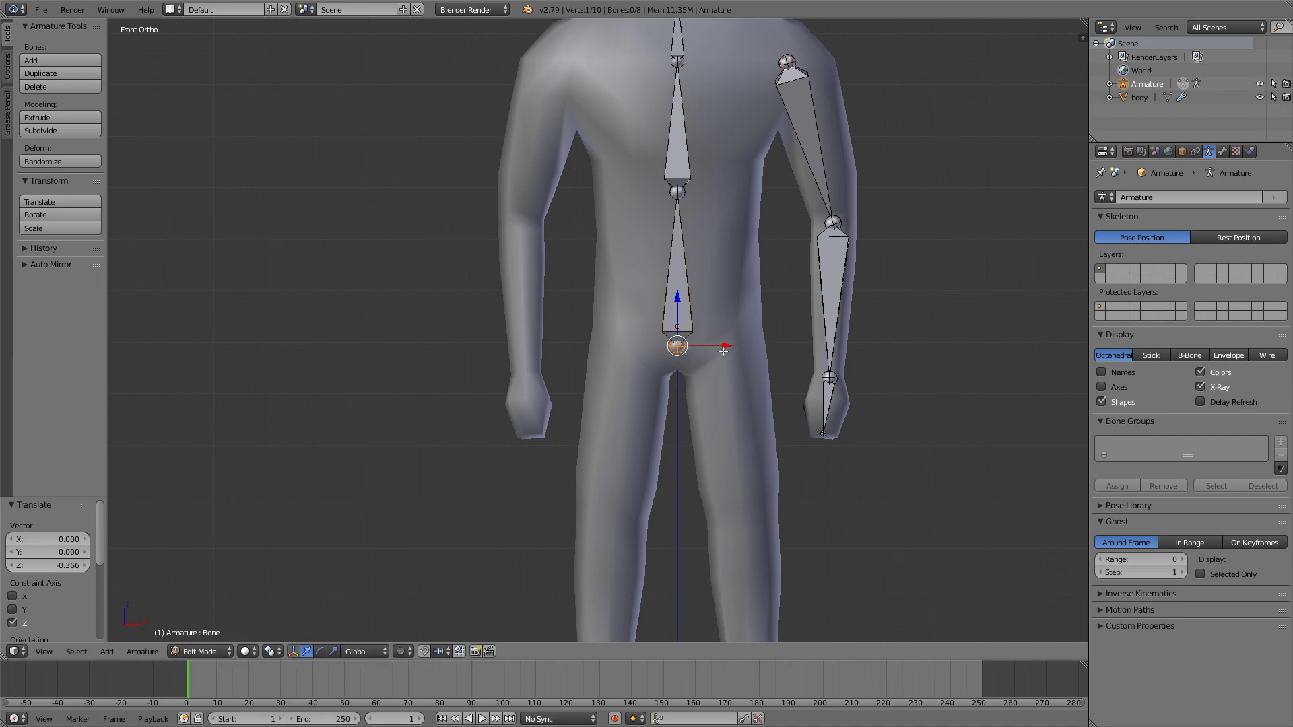
# Step: Add a thigh bone at the hip beside the spine base and move its tip about 0.183 on X and -4.35 on Z
pyautogui.click(722, 331)
pyautogui.rightClick(679, 315)
pyautogui.click(728, 345)
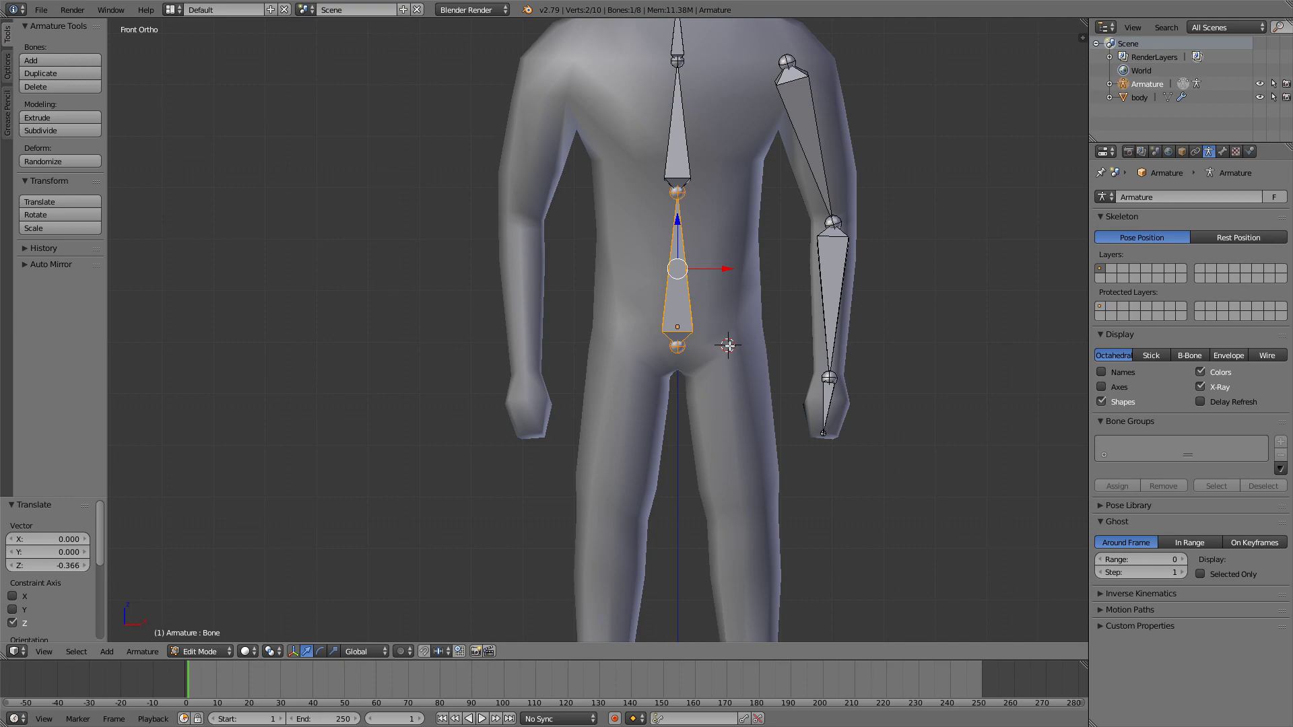
pyautogui.click(733, 347)
pyautogui.hotkey('shift', 'a')
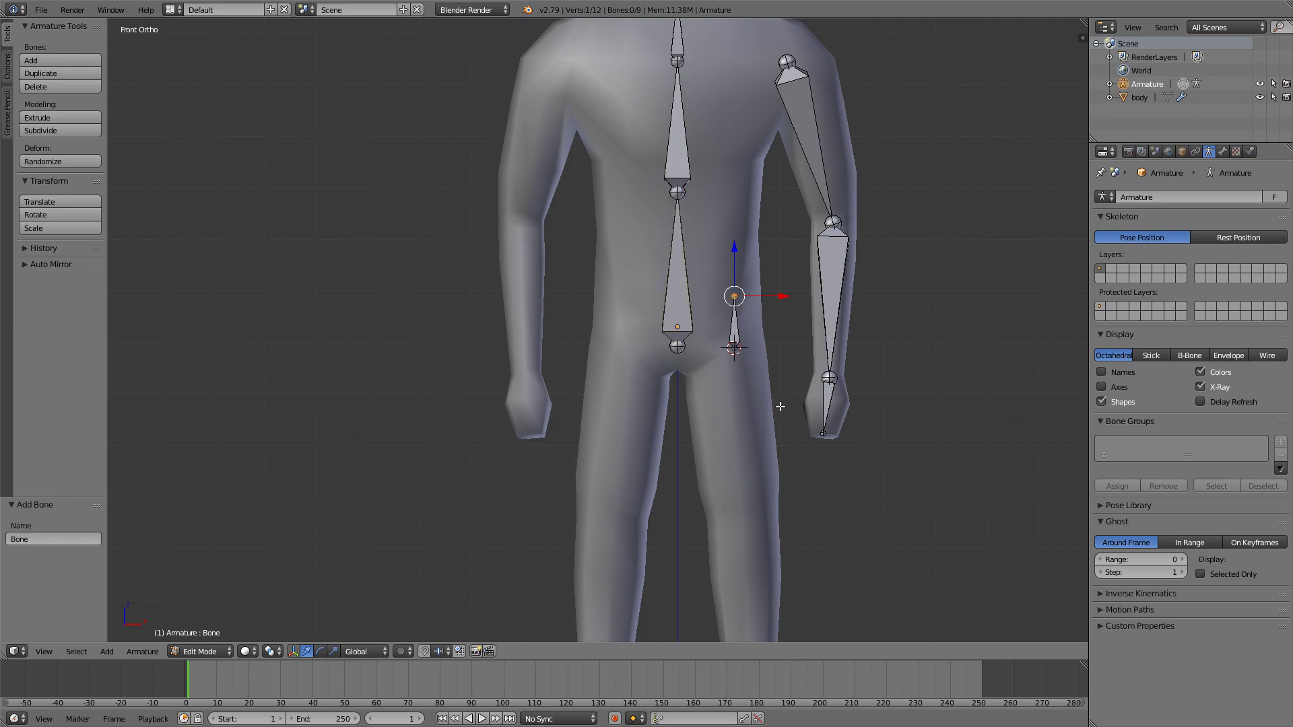
pyautogui.keyDown('shift'); pyautogui.moveTo(780, 407); pyautogui.dragTo(778, 374, button='middle'); pyautogui.keyUp('shift')
pyautogui.press('g')
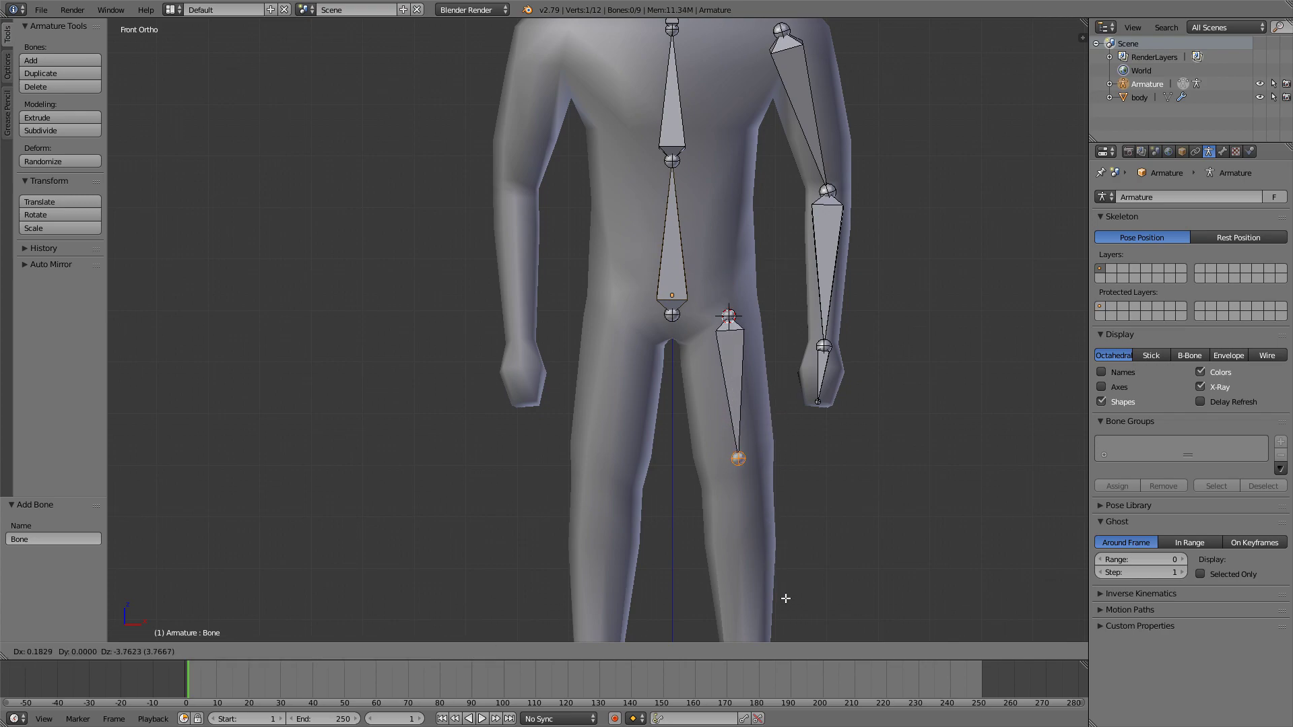
pyautogui.click(780, 614)
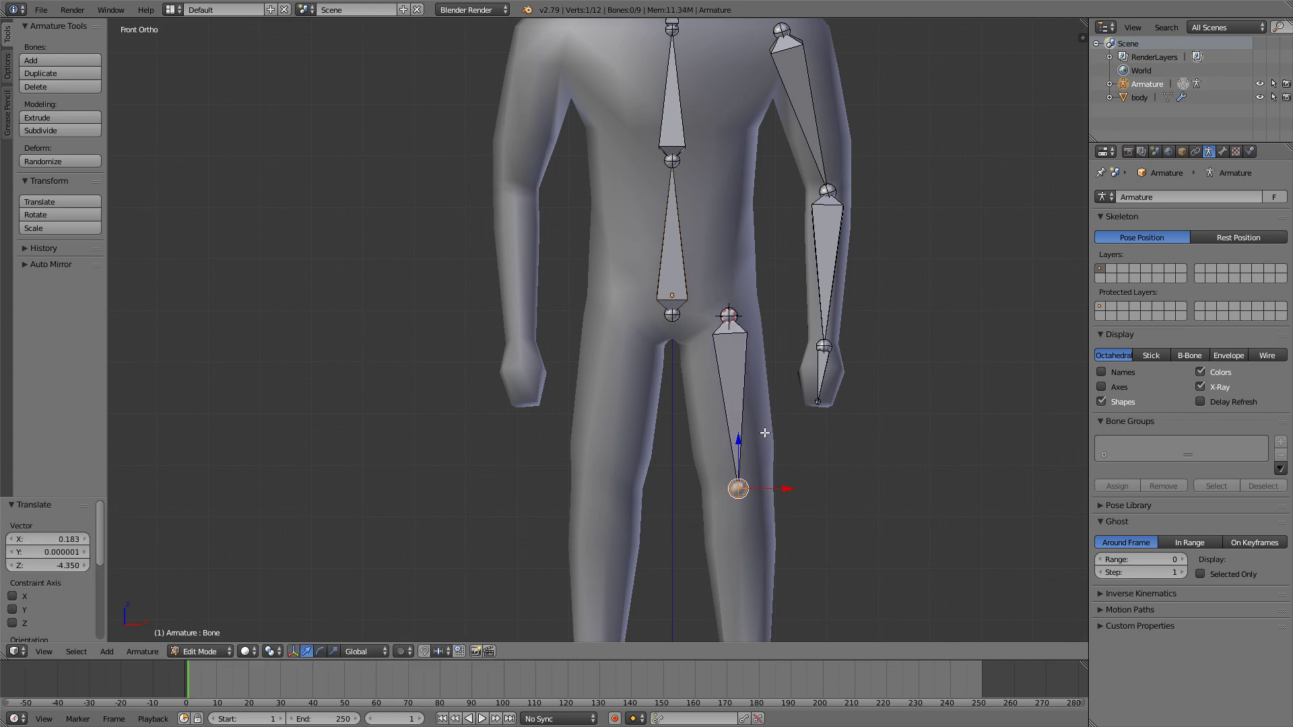
# Step: Extrude a shin bone from the knee to the ankle, about 0.196 on X and -4.729 on Z
pyautogui.keyDown('shift'); pyautogui.moveTo(765, 433); pyautogui.dragTo(781, 284, button='middle'); pyautogui.keyUp('shift')
pyautogui.press('e')
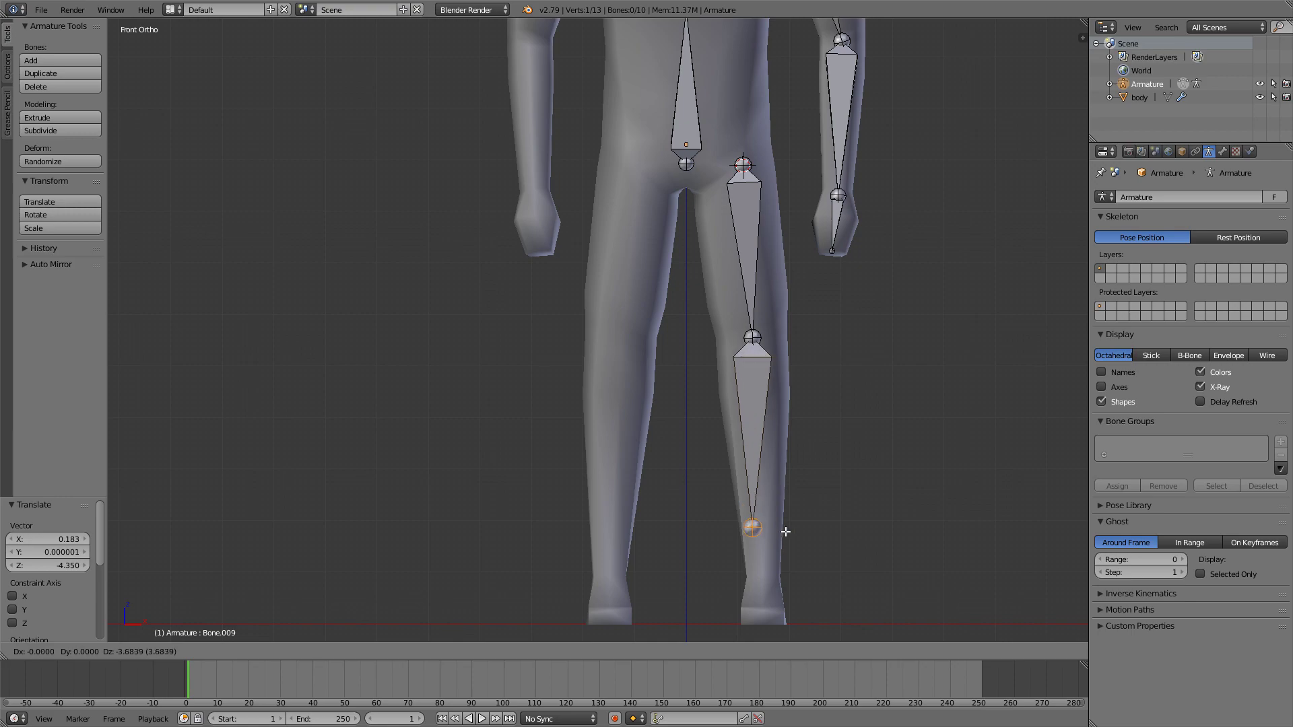
pyautogui.click(792, 579)
# Step: Lower the knee joint slightly in the front view and return to editing the armature
pyautogui.rightClick(763, 347)
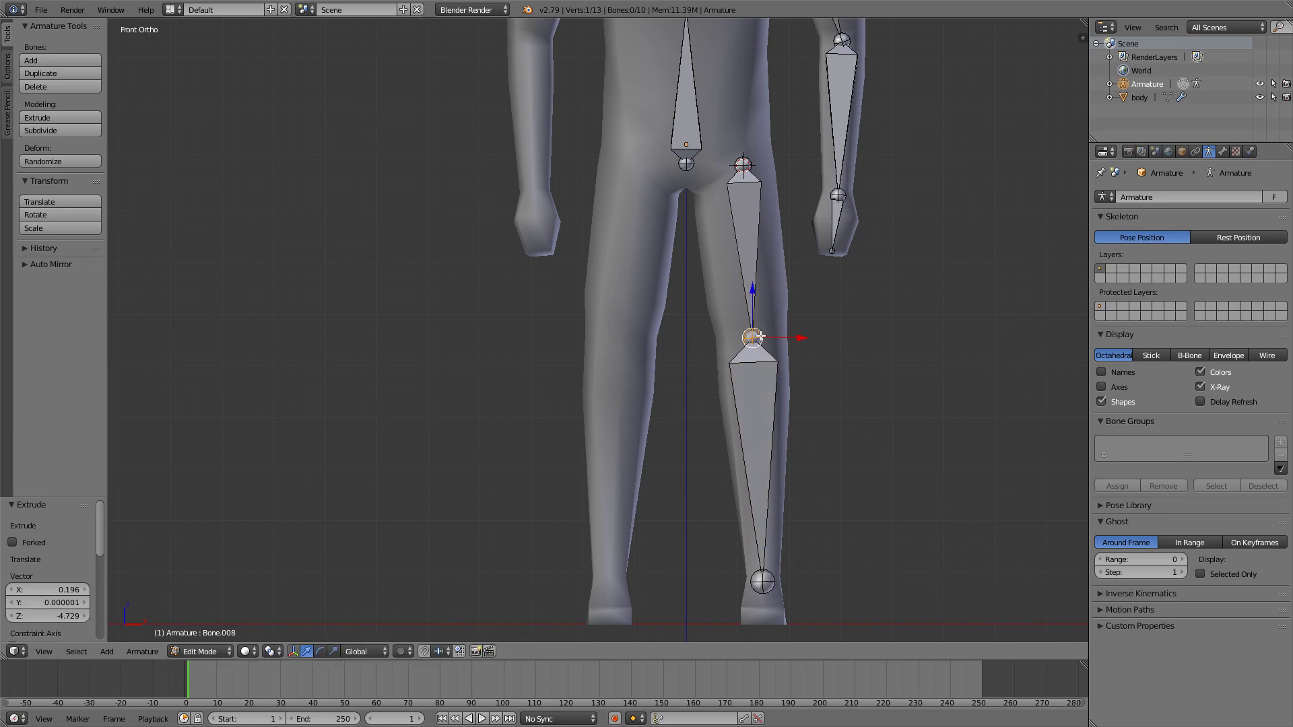
pyautogui.press('Tab')
pyautogui.press('Tab')
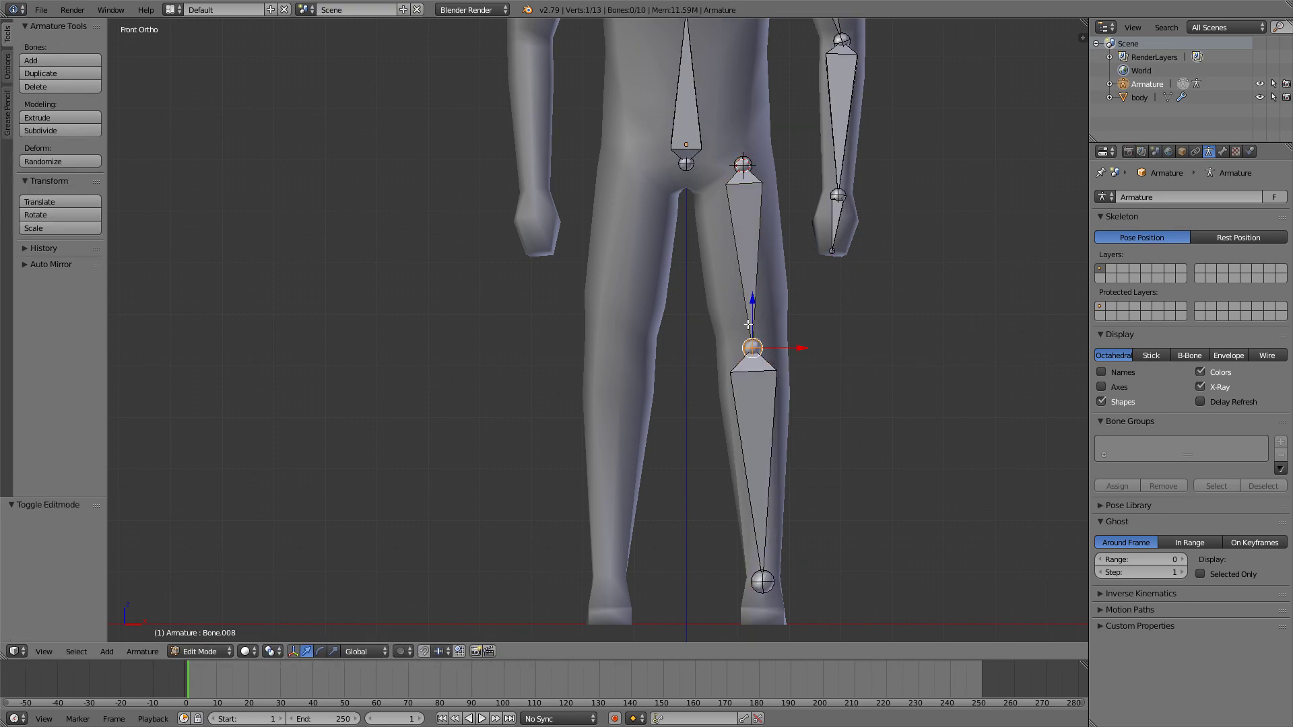
pyautogui.press('Tab')
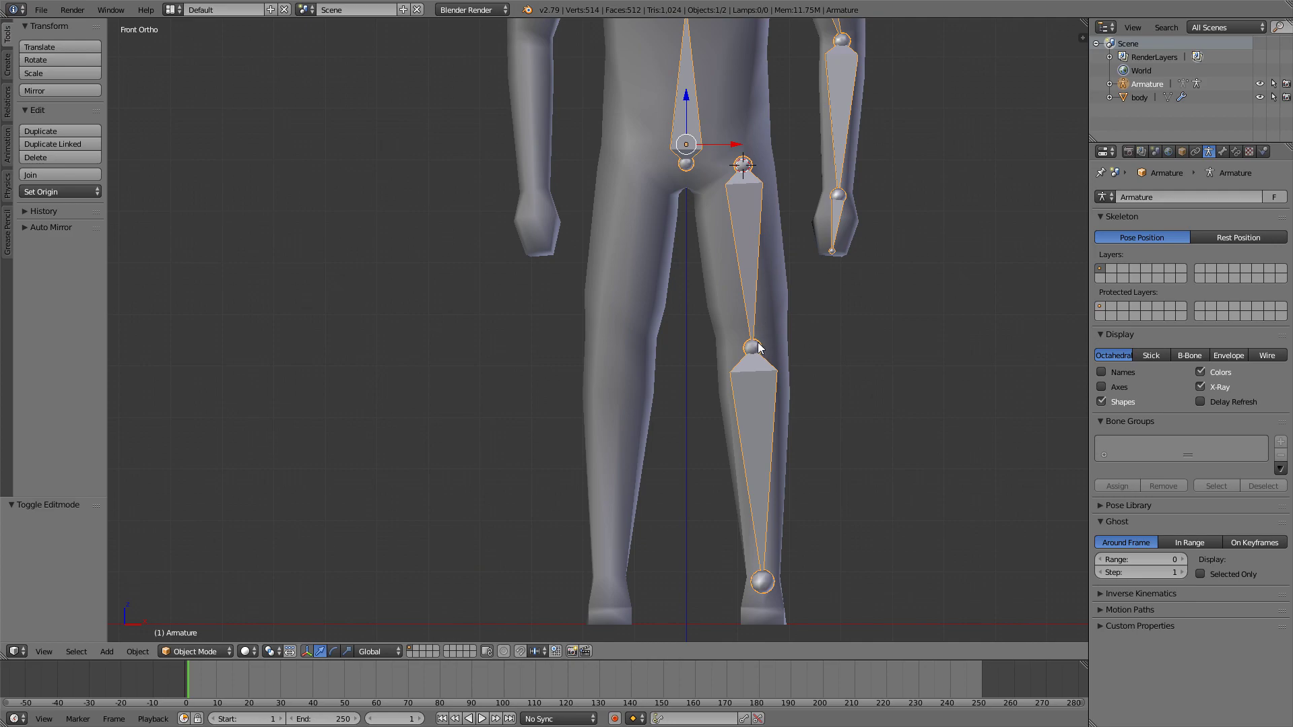
pyautogui.press('Tab')
# Step: In the right side view, move the thigh bone's hip joint back about 0.962 along Y into the body
pyautogui.rightClick(765, 579)
pyautogui.press('KP_3')
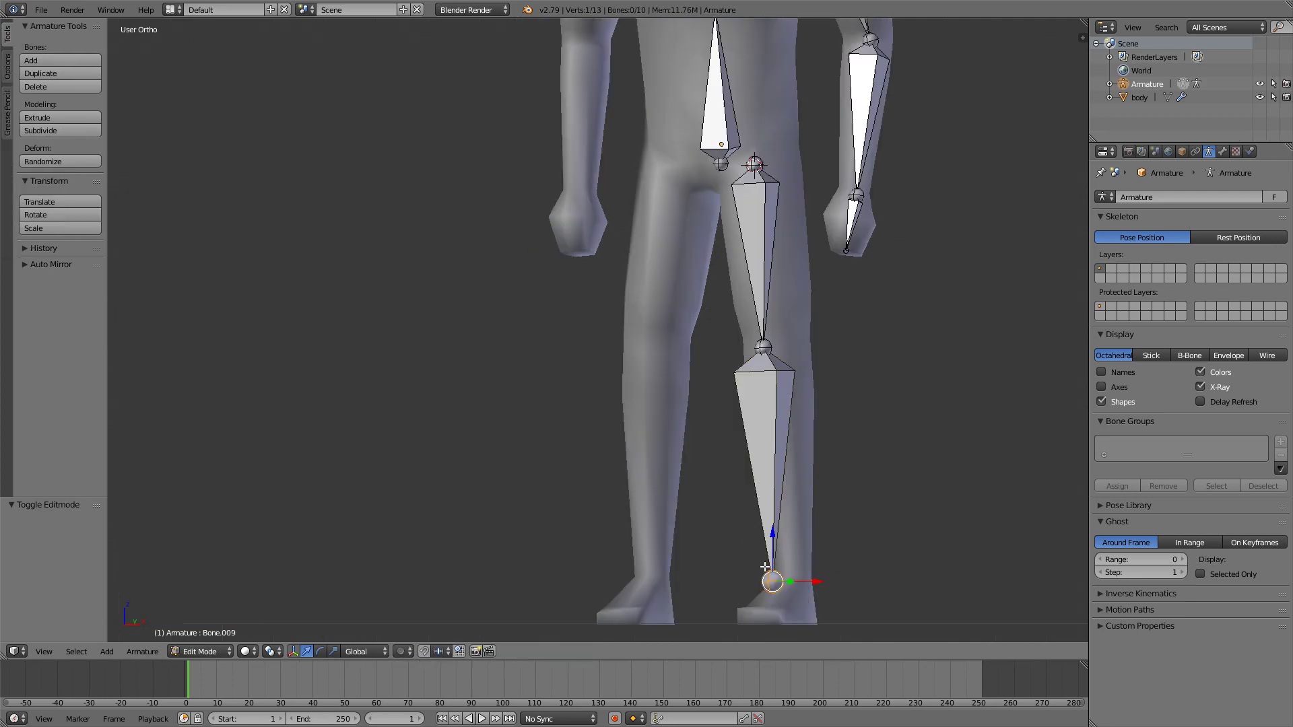
pyautogui.rightClick(655, 170)
pyautogui.rightClick(704, 174)
pyautogui.scroll(2, 704, 173)
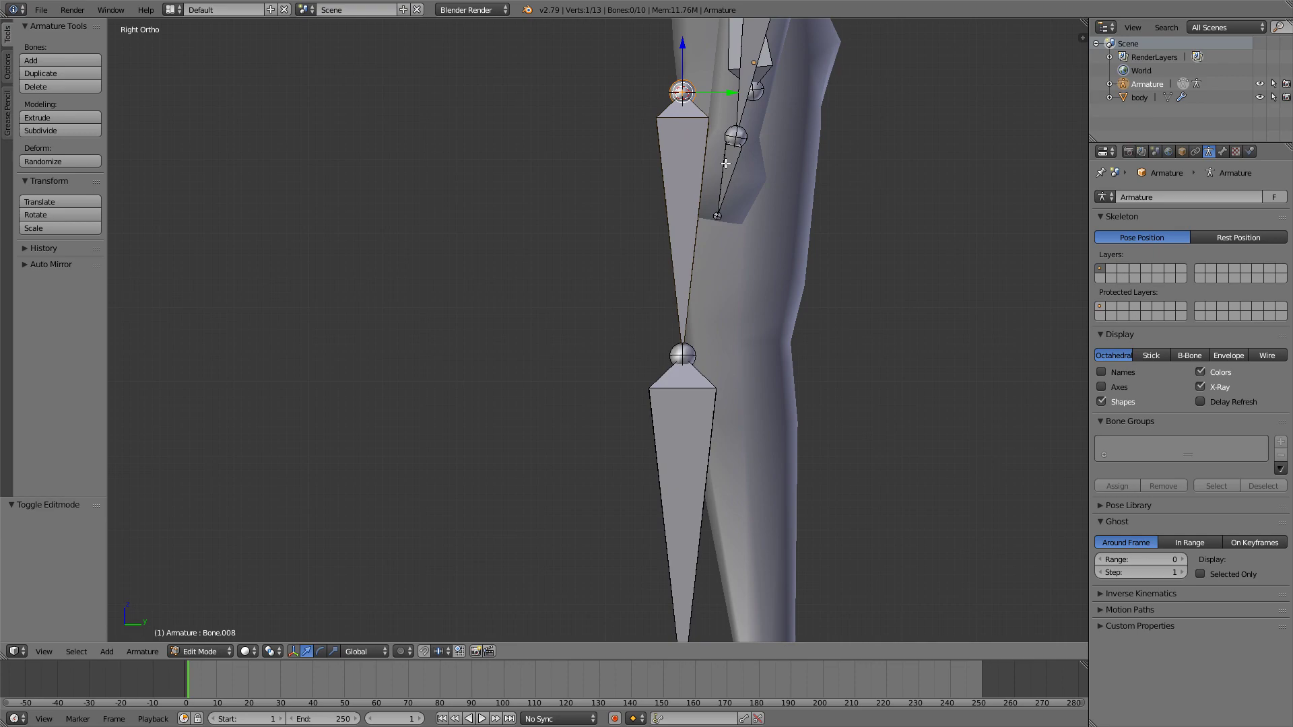
pyautogui.keyDown('shift'); pyautogui.moveTo(727, 165); pyautogui.dragTo(613, 243, button='middle'); pyautogui.keyUp('shift')
pyautogui.rightClick(614, 244)
pyautogui.rightClick(564, 177)
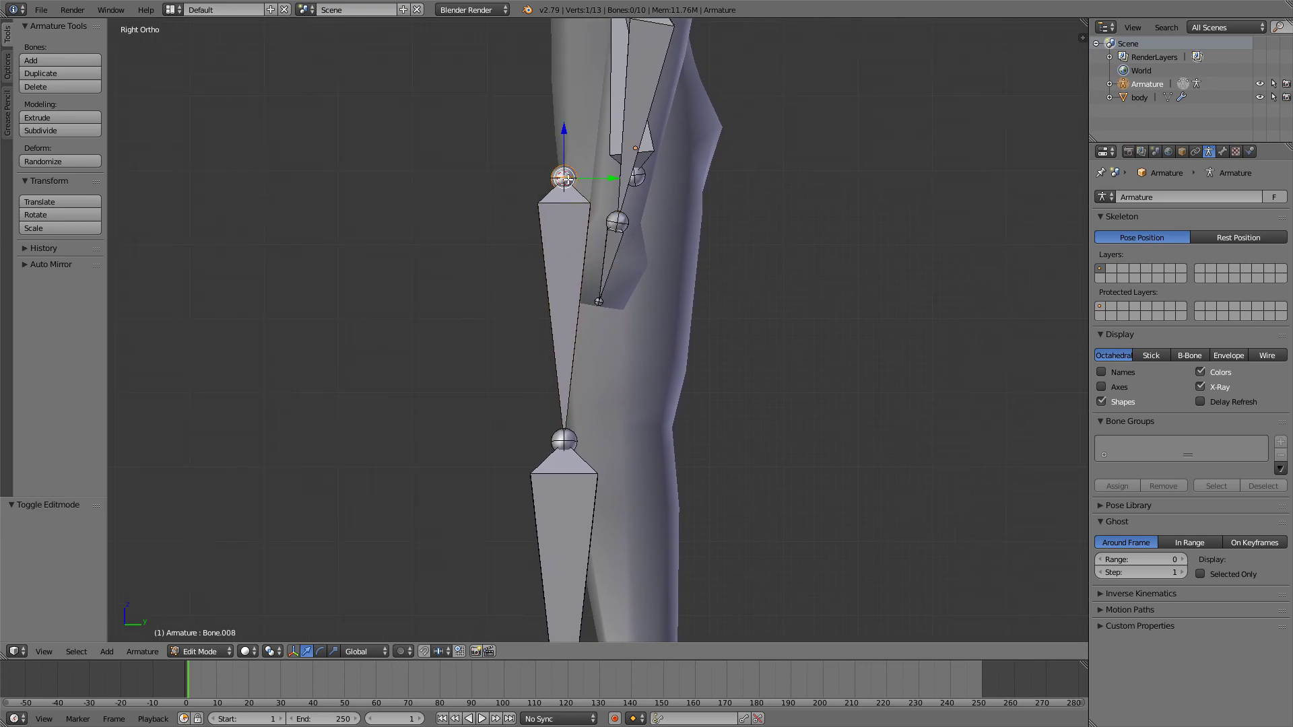
pyautogui.press('g')
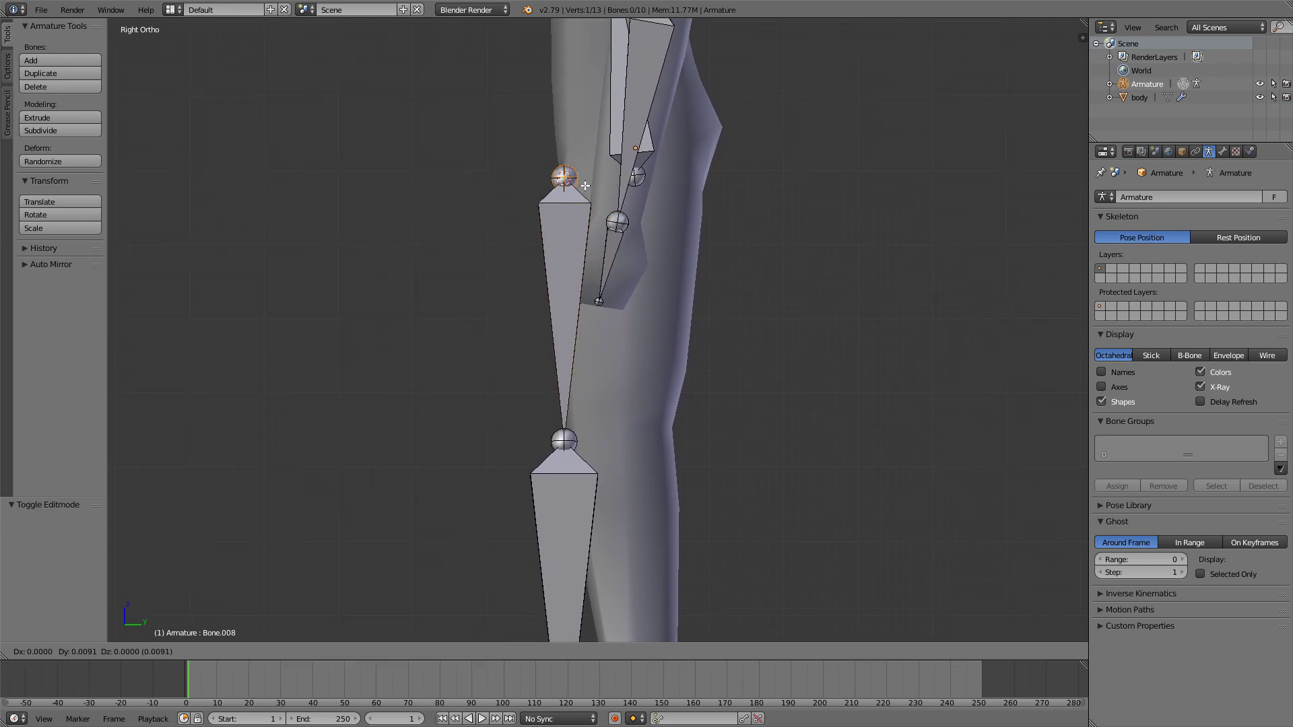
pyautogui.press('y')
pyautogui.click(657, 193)
# Step: Move the whole shin bone back about 0.758 along Y and adjust the knee joint about -0.118 along Y
pyautogui.rightClick(564, 465)
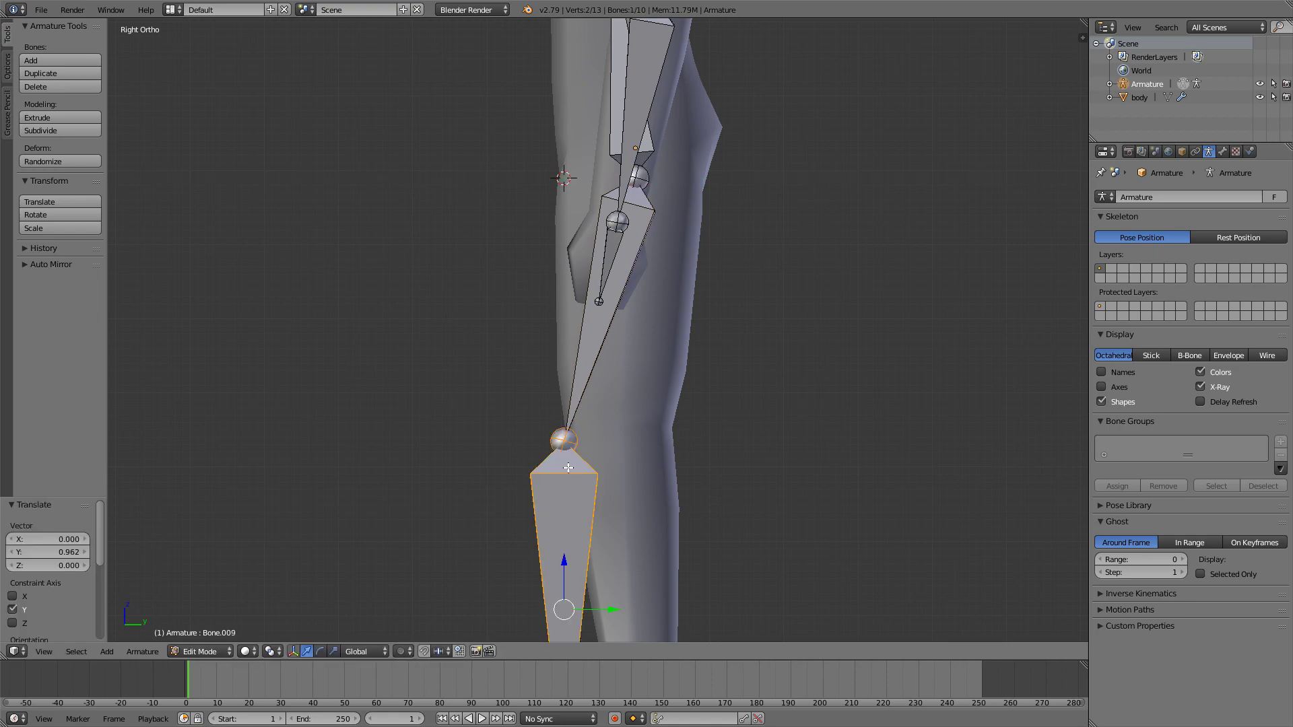
pyautogui.scroll(-2, 580, 438)
pyautogui.press('g')
pyautogui.press('y')
pyautogui.click(625, 447)
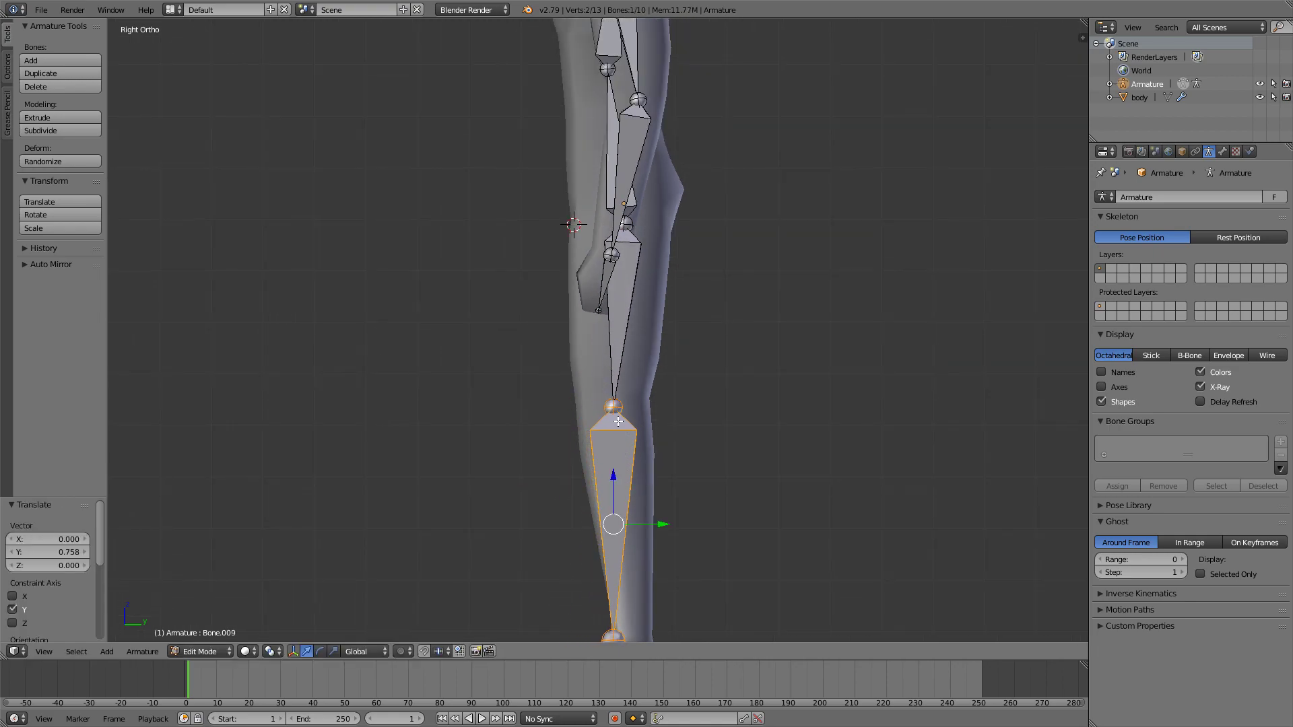
pyautogui.rightClick(614, 409)
pyautogui.press('g')
pyautogui.press('y')
pyautogui.click(607, 411)
# Step: Move the ankle joint back about 0.366 along Y
pyautogui.keyDown('shift'); pyautogui.moveTo(616, 588); pyautogui.dragTo(614, 489, button='middle'); pyautogui.keyUp('shift')
pyautogui.rightClick(608, 542)
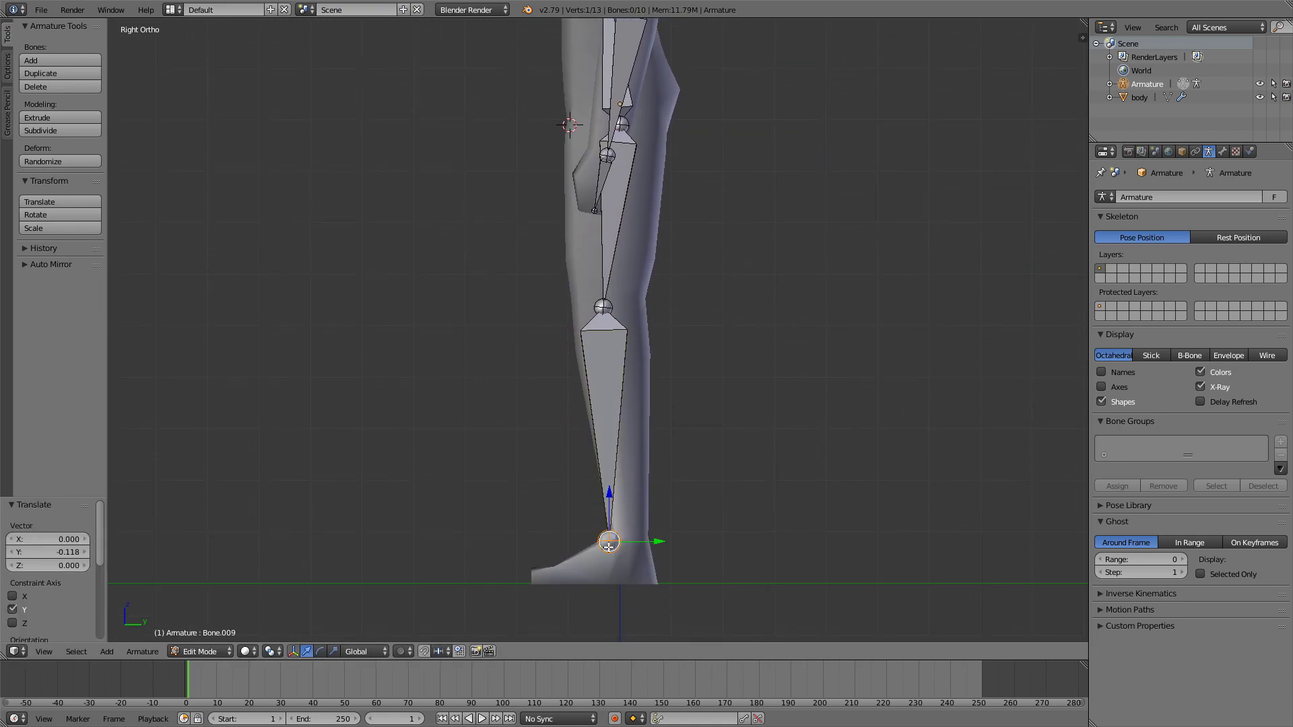
pyautogui.press('g')
pyautogui.press('y')
pyautogui.click(652, 546)
# Step: Extrude a foot bone from the ankle about -0.863 on Y and -0.573 on Z, and a toe bone about -0.958 on Y and -0.082 on Z
pyautogui.keyDown('shift'); pyautogui.moveTo(653, 546); pyautogui.dragTo(663, 423, button='middle'); pyautogui.keyUp('shift')
pyautogui.scroll(3, 664, 423)
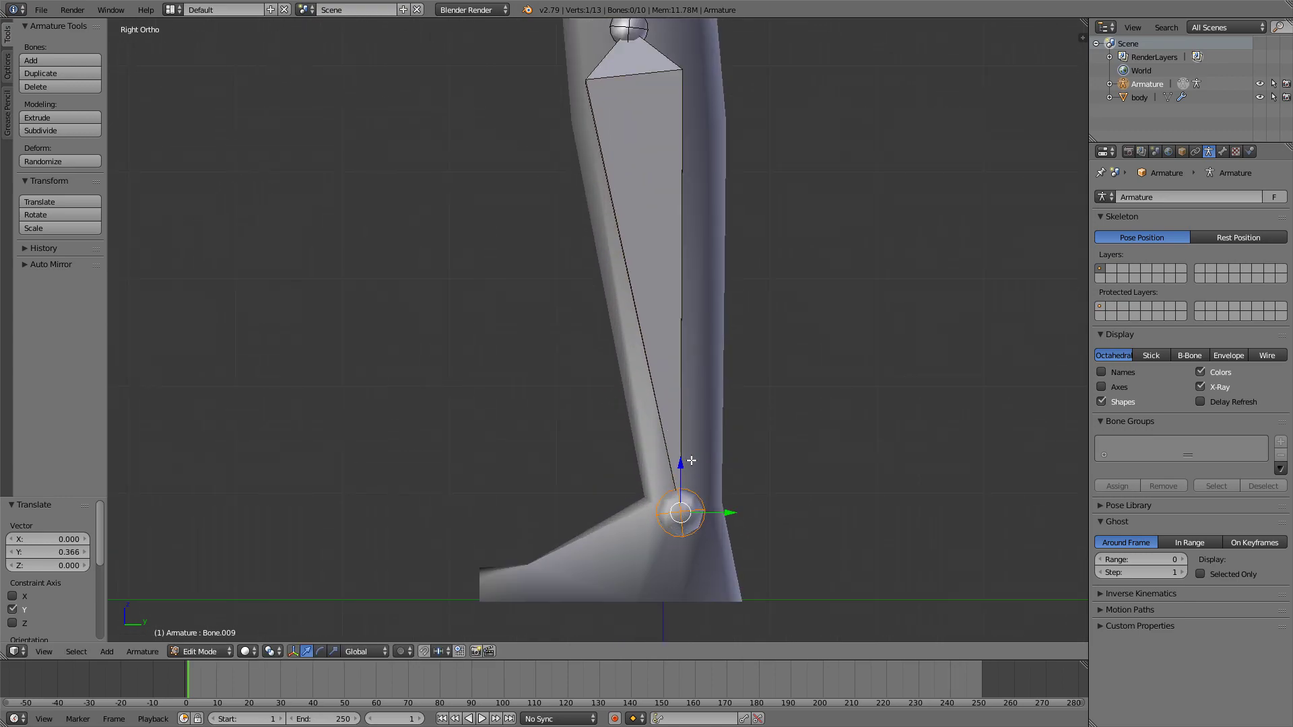
pyautogui.press('e')
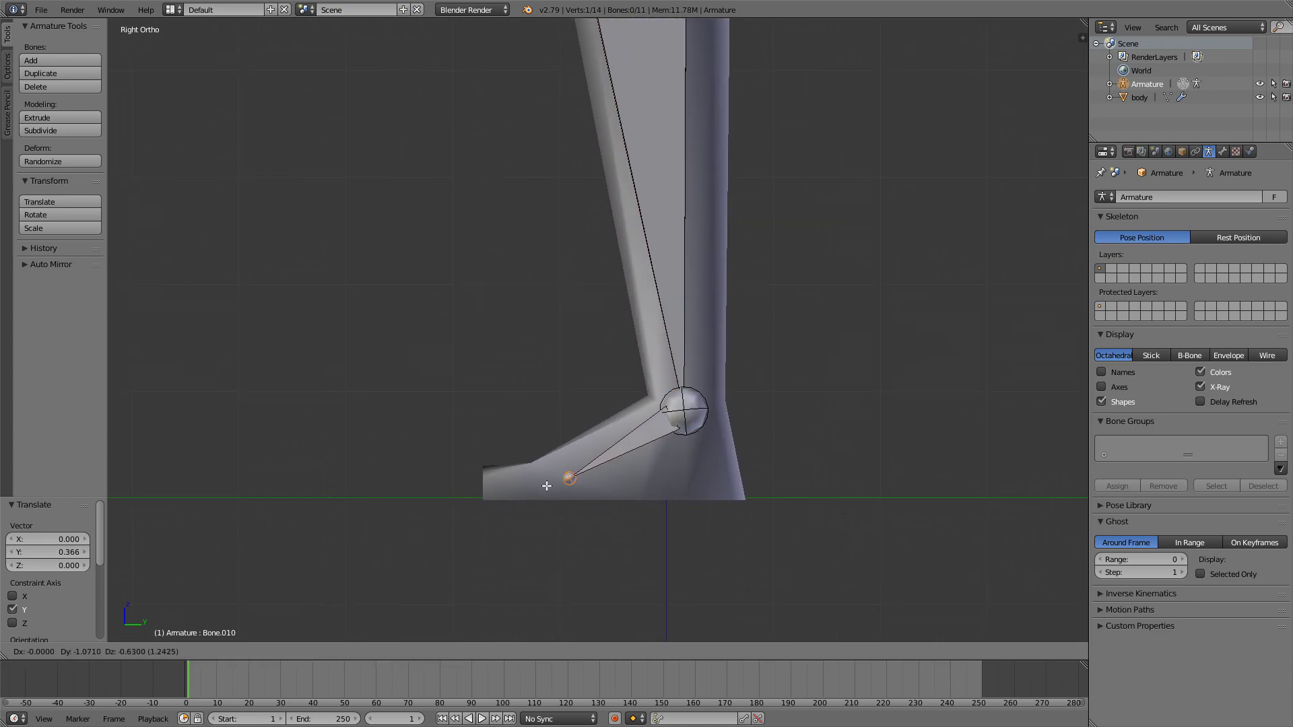
pyautogui.click(564, 481)
pyautogui.press('e')
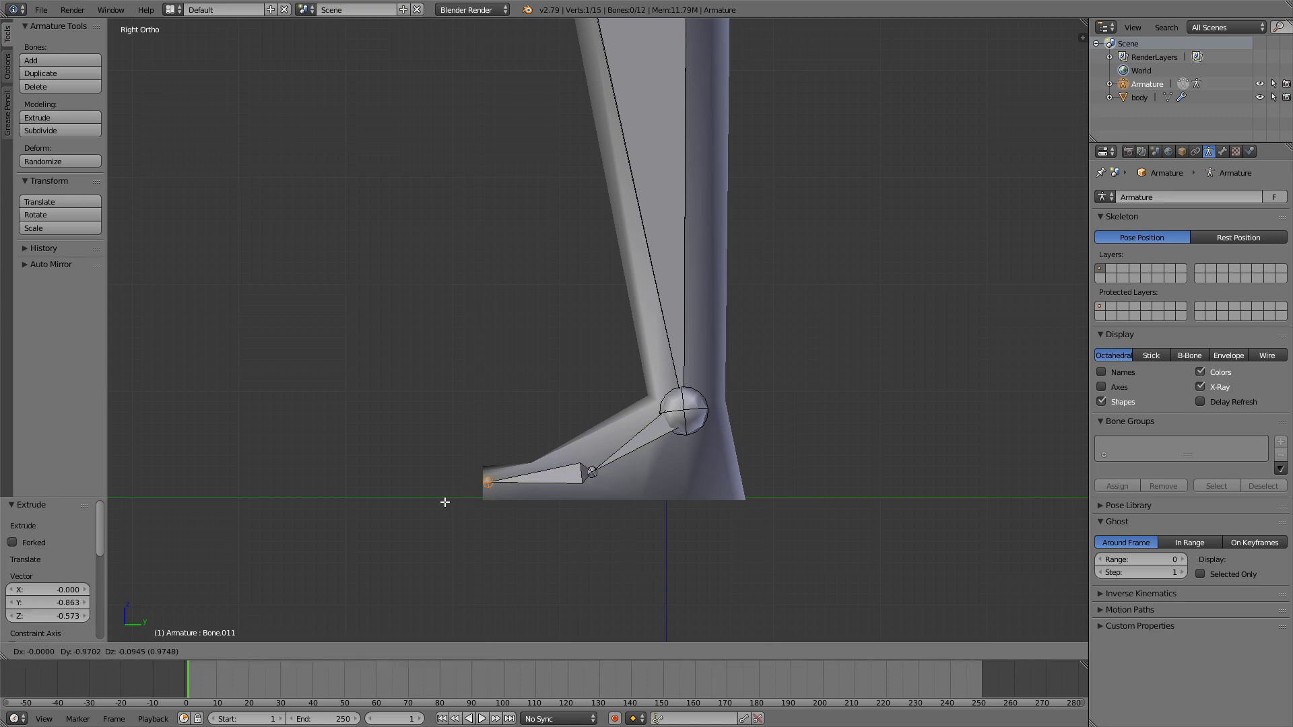
pyautogui.click(446, 501)
# Step: Return to the front view, enlarge the Outliner and expand the armature's hierarchy down to its root bones
pyautogui.scroll(-4, 731, 341)
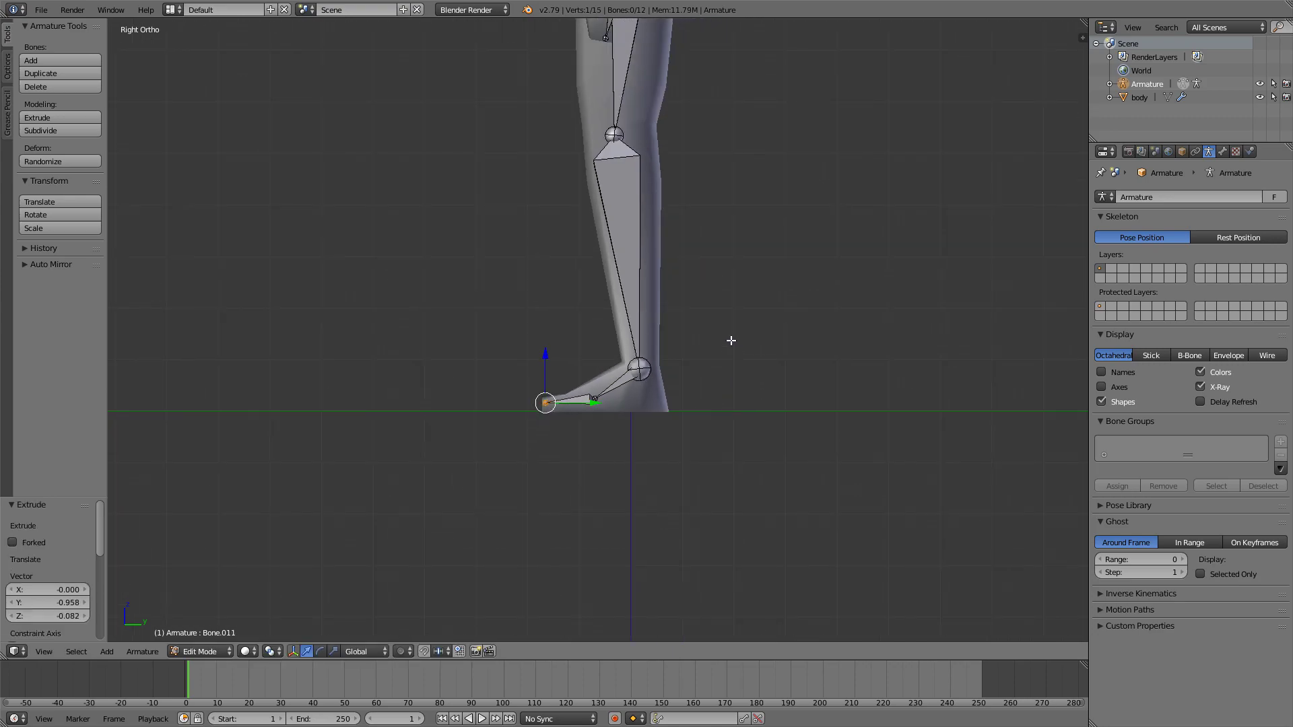
pyautogui.keyDown('shift'); pyautogui.moveTo(658, 332); pyautogui.dragTo(676, 430, button='middle'); pyautogui.keyUp('shift')
pyautogui.press('KP_1')
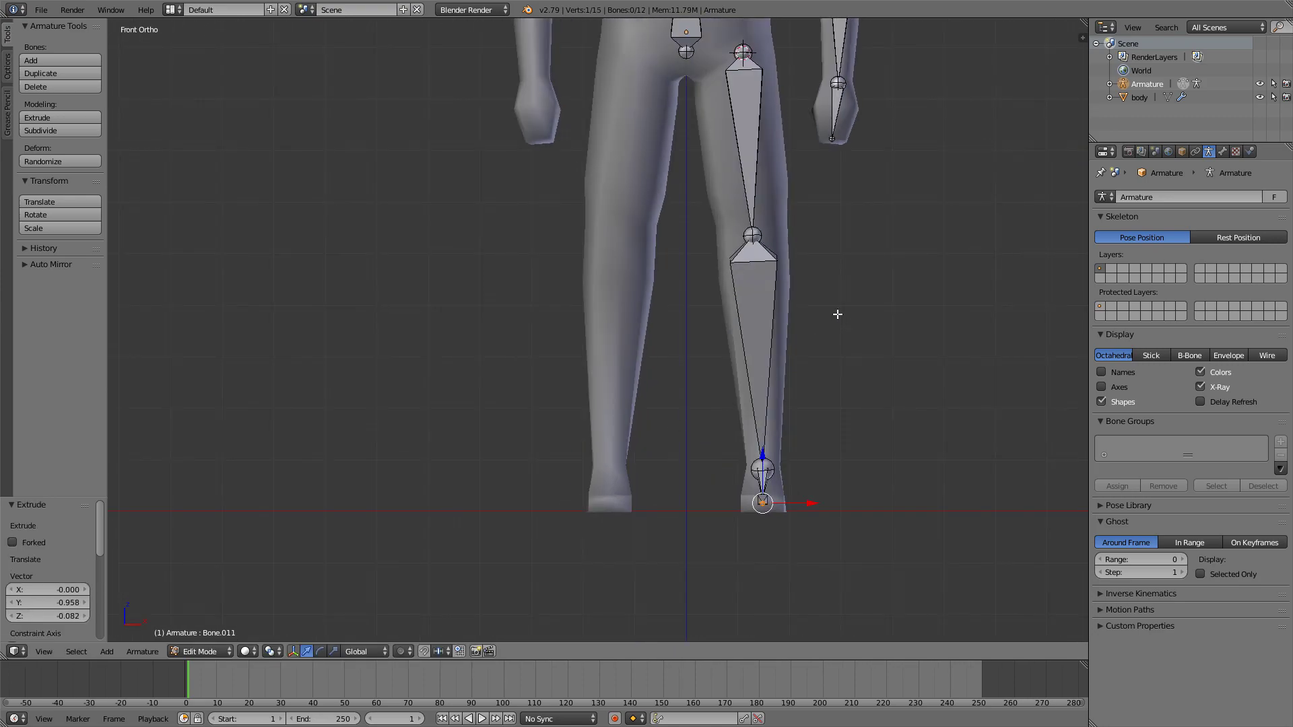
pyautogui.keyDown('shift'); pyautogui.moveTo(832, 326); pyautogui.dragTo(776, 468, button='middle'); pyautogui.keyUp('shift')
pyautogui.scroll(-2, 779, 458)
pyautogui.keyDown('shift'); pyautogui.moveTo(778, 398); pyautogui.dragTo(775, 449, button='middle'); pyautogui.keyUp('shift')
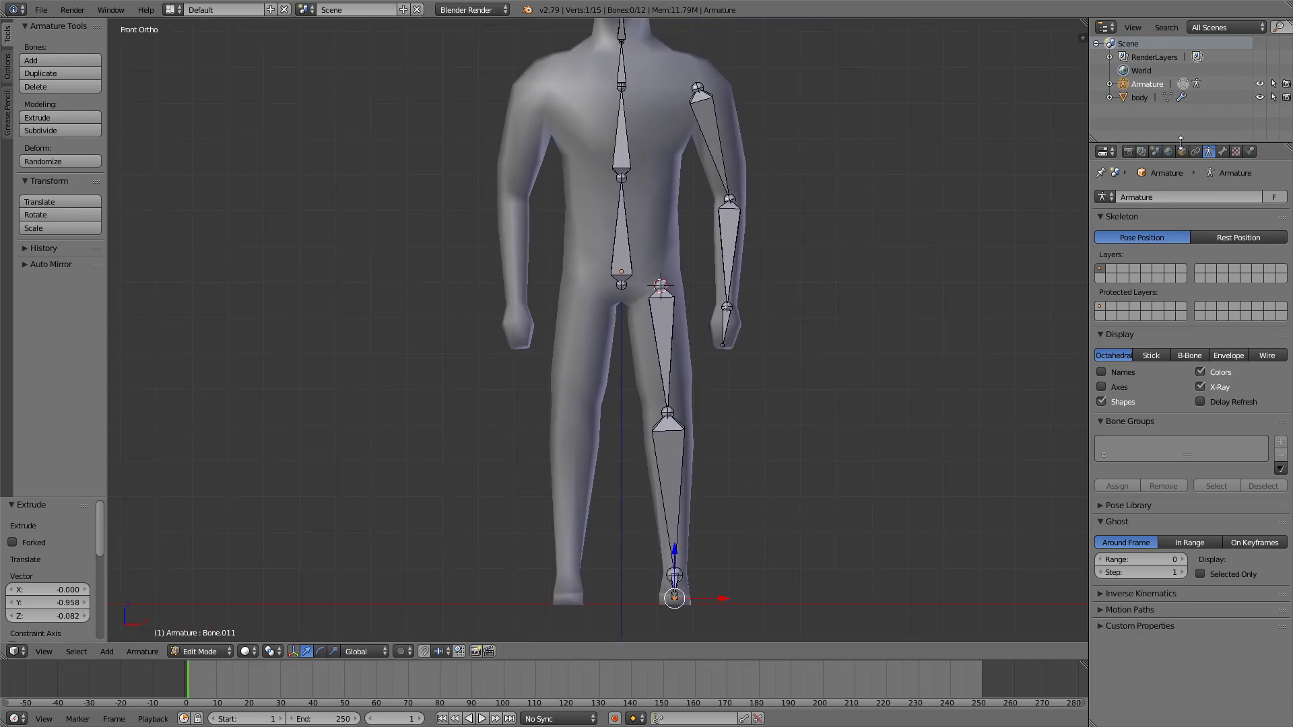
pyautogui.moveTo(1180, 142); pyautogui.dragTo(1180, 299)
pyautogui.click(1109, 84)
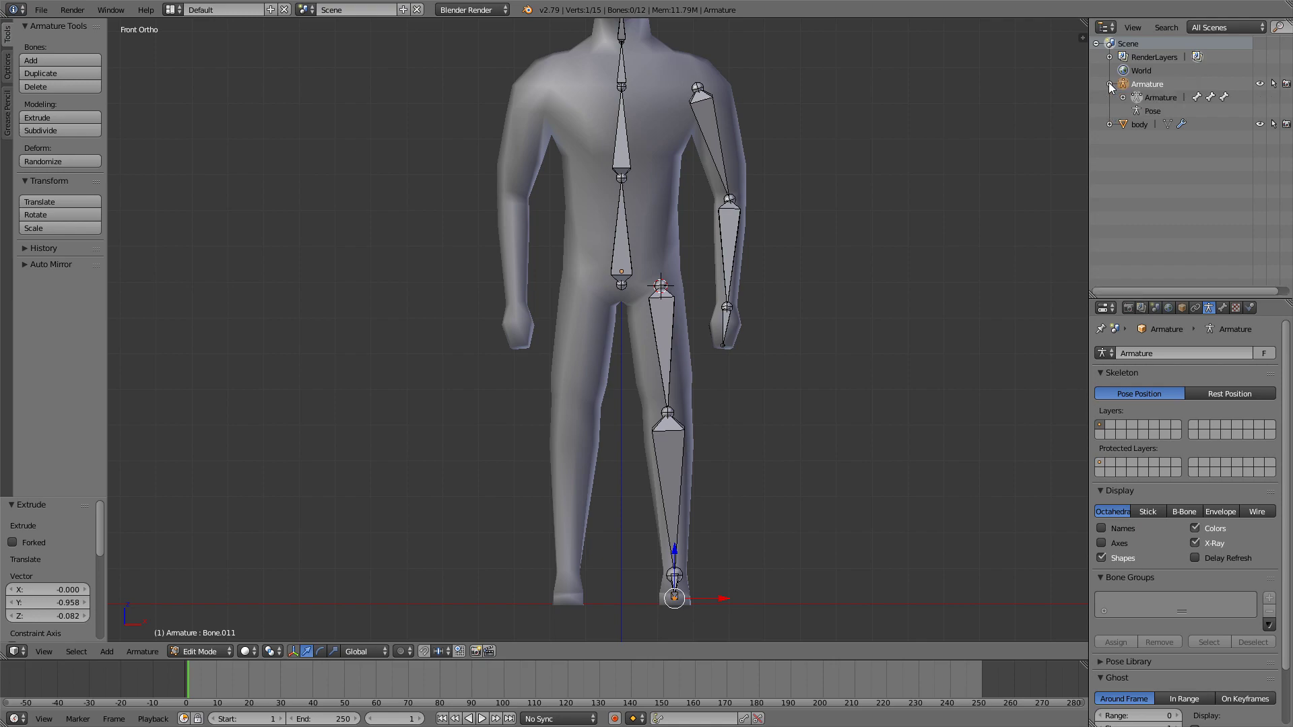
pyautogui.click(1123, 97)
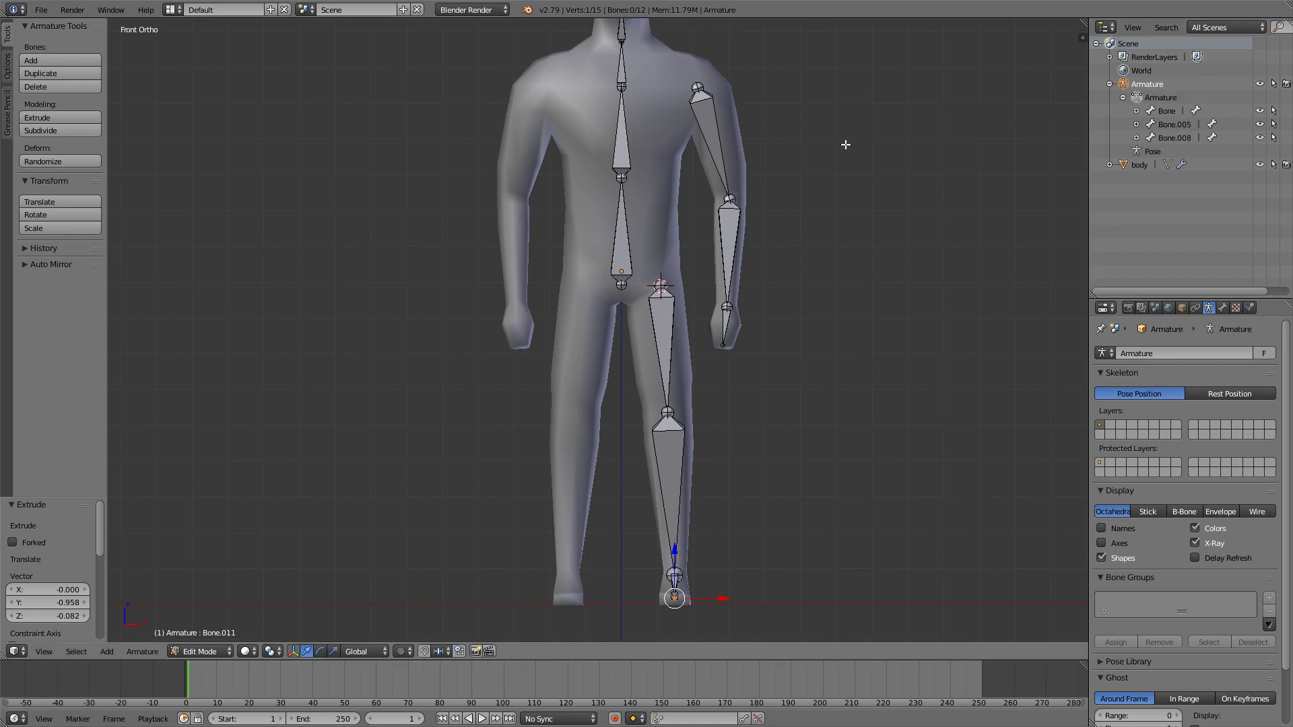
pyautogui.keyDown('shift'); pyautogui.moveTo(846, 145); pyautogui.dragTo(831, 205, button='middle'); pyautogui.keyUp('shift')
# Step: Rename the lowest spine bone as lowerChest
pyautogui.click(1173, 110)
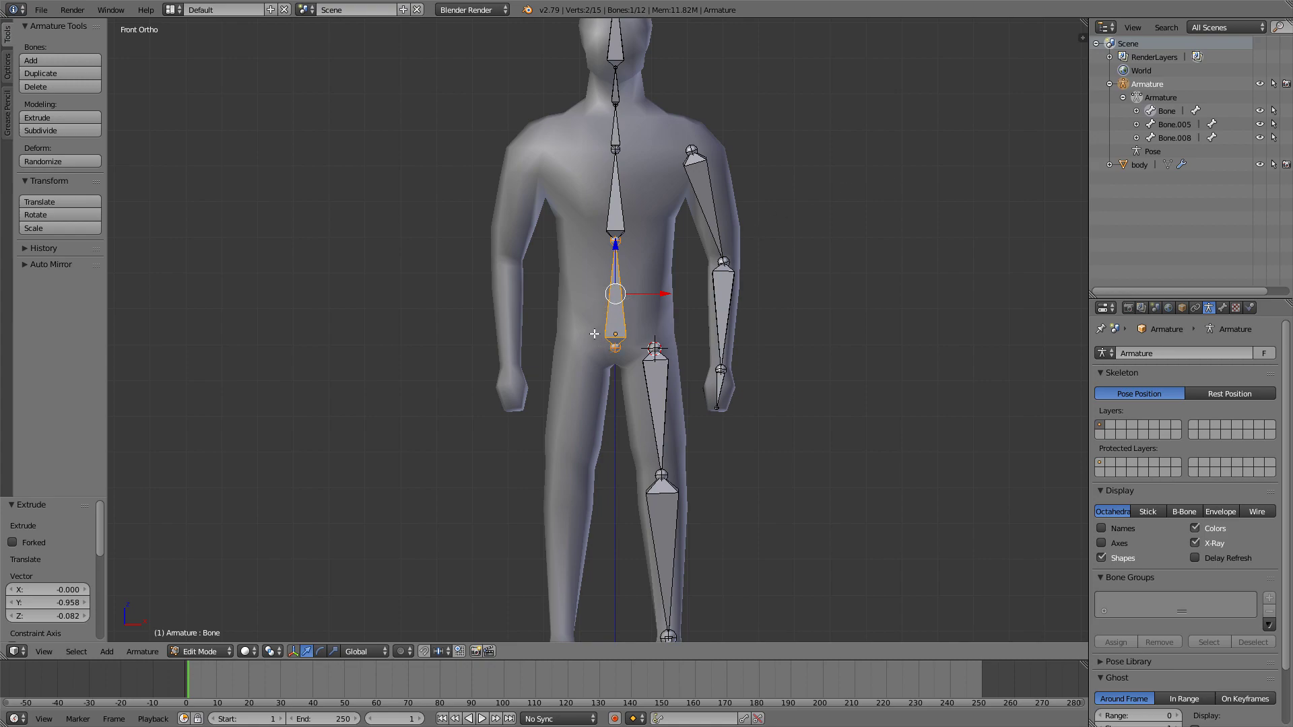
pyautogui.doubleClick(1170, 110)
pyautogui.write('lowerChest')
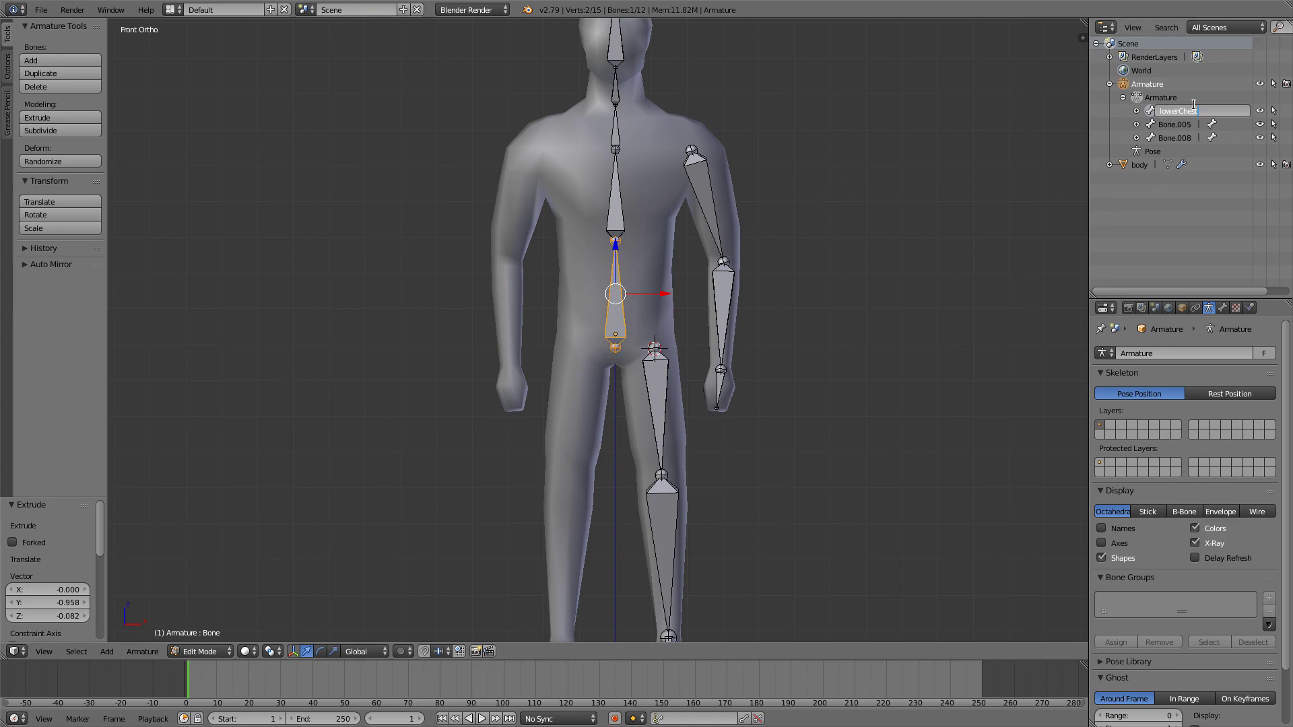
pyautogui.press('Return')
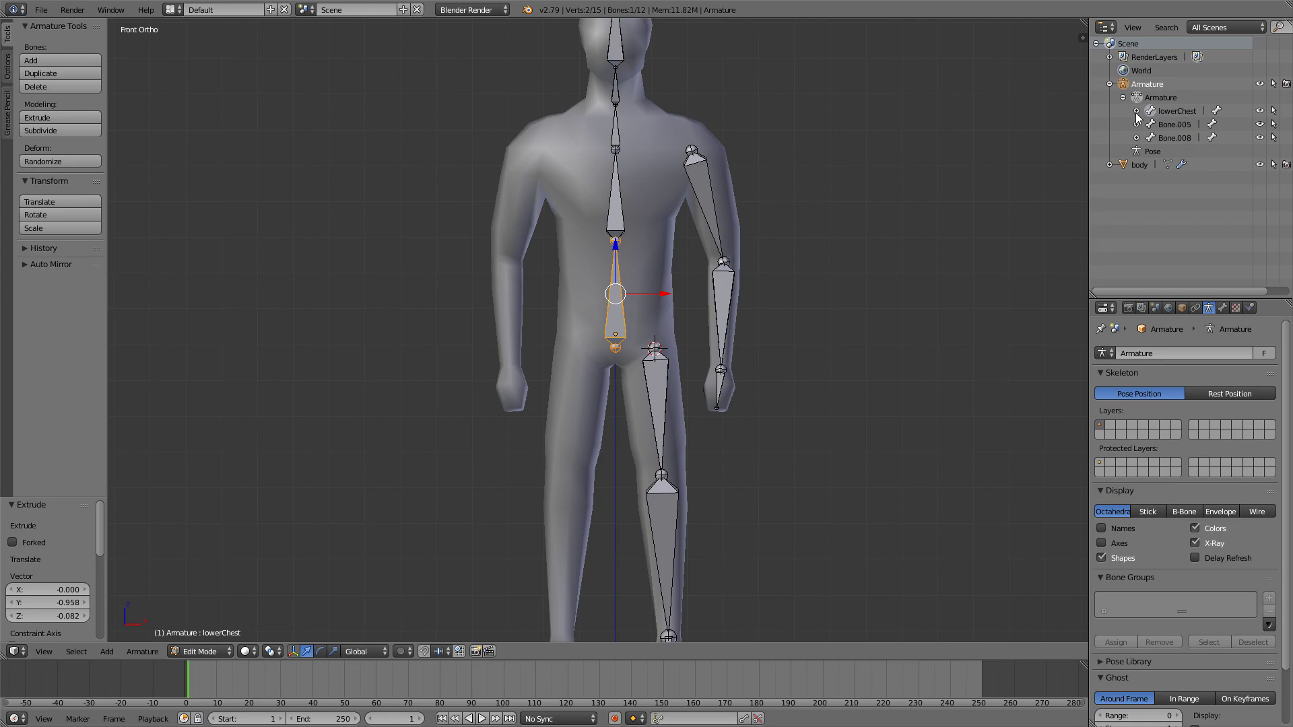
# Step: Expand lowerChest and rename its child bone as upperChest
pyautogui.click(1137, 111)
pyautogui.click(1187, 125)
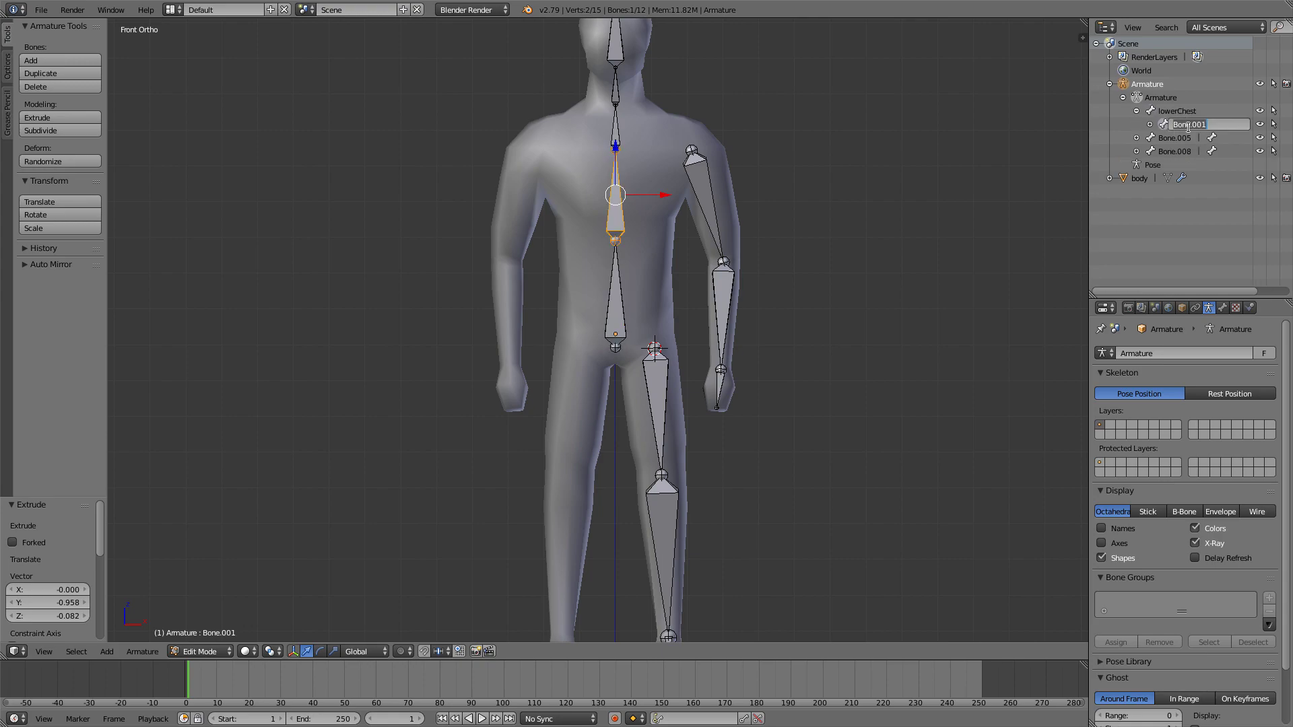
pyautogui.doubleClick(1187, 124)
pyautogui.press('BackSpace')
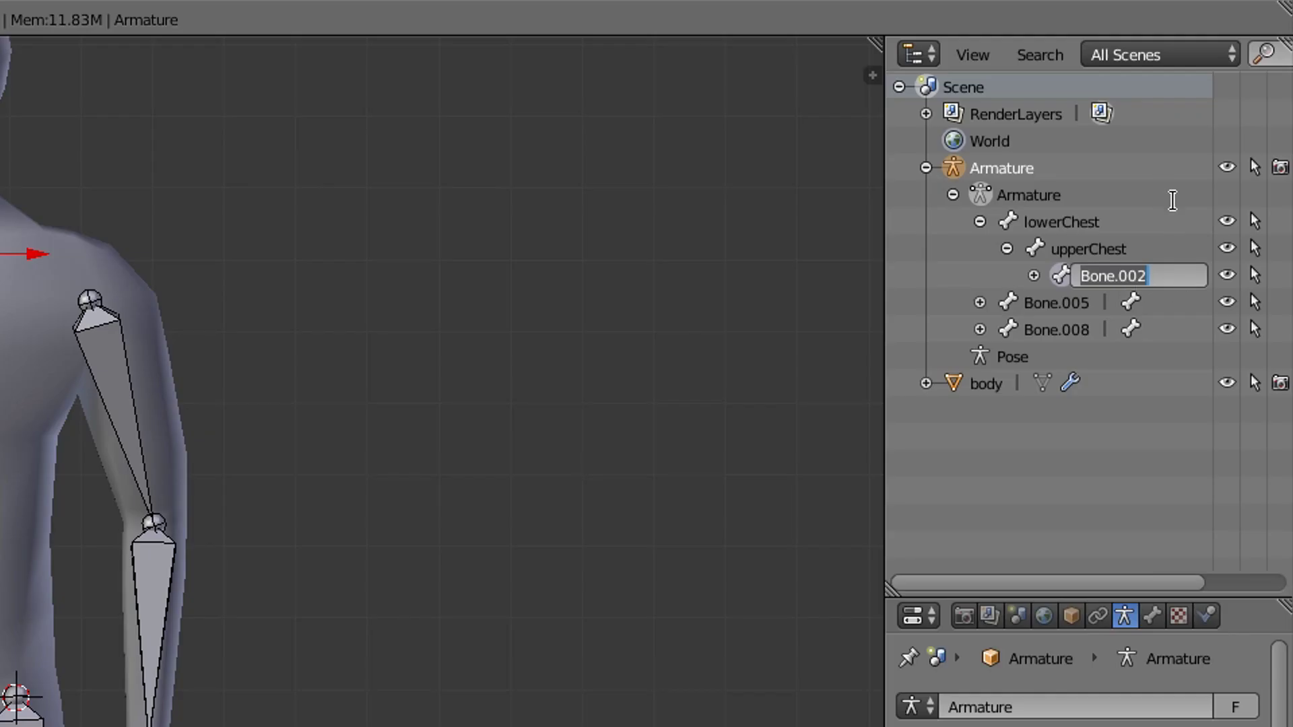
# Step: Rename the child bone of upperChest as upperChest2 and that bone's own child as neck
pyautogui.write('up')
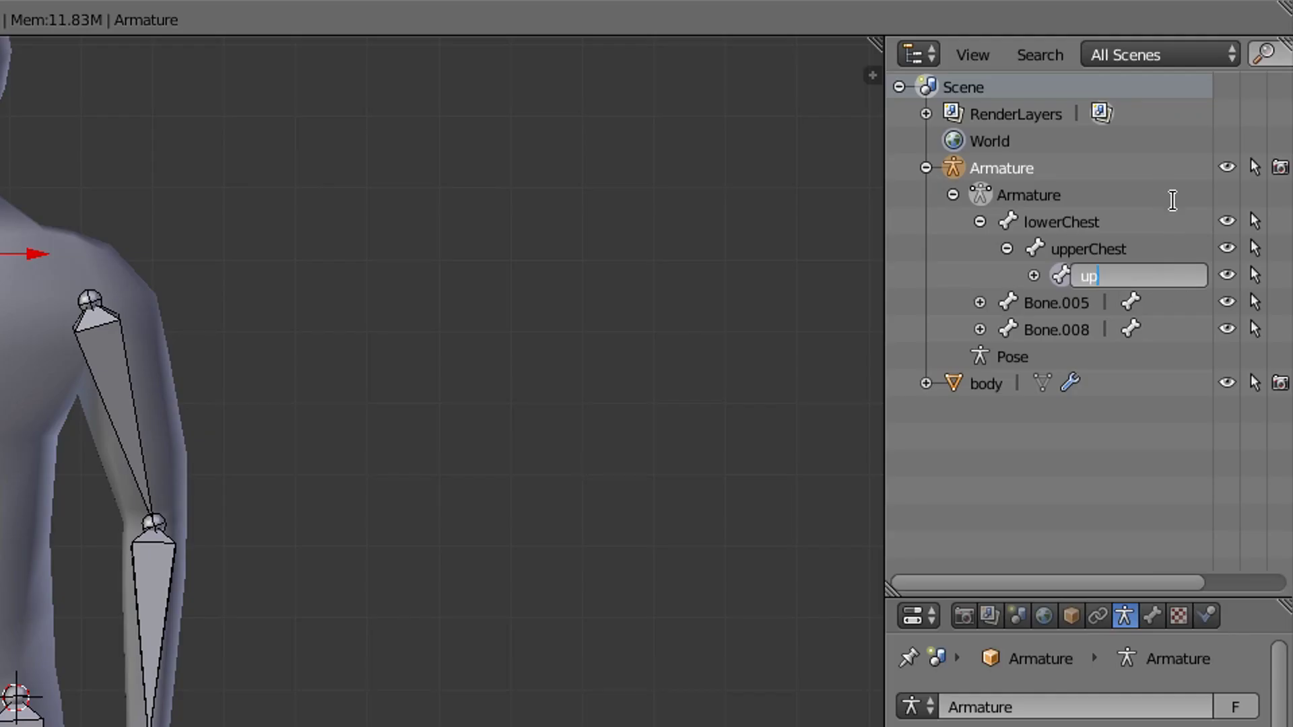
pyautogui.write('perChest2')
pyautogui.press('Return')
pyautogui.click(1034, 275)
pyautogui.doubleClick(1138, 302)
pyautogui.write('neck')
pyautogui.press('Return')
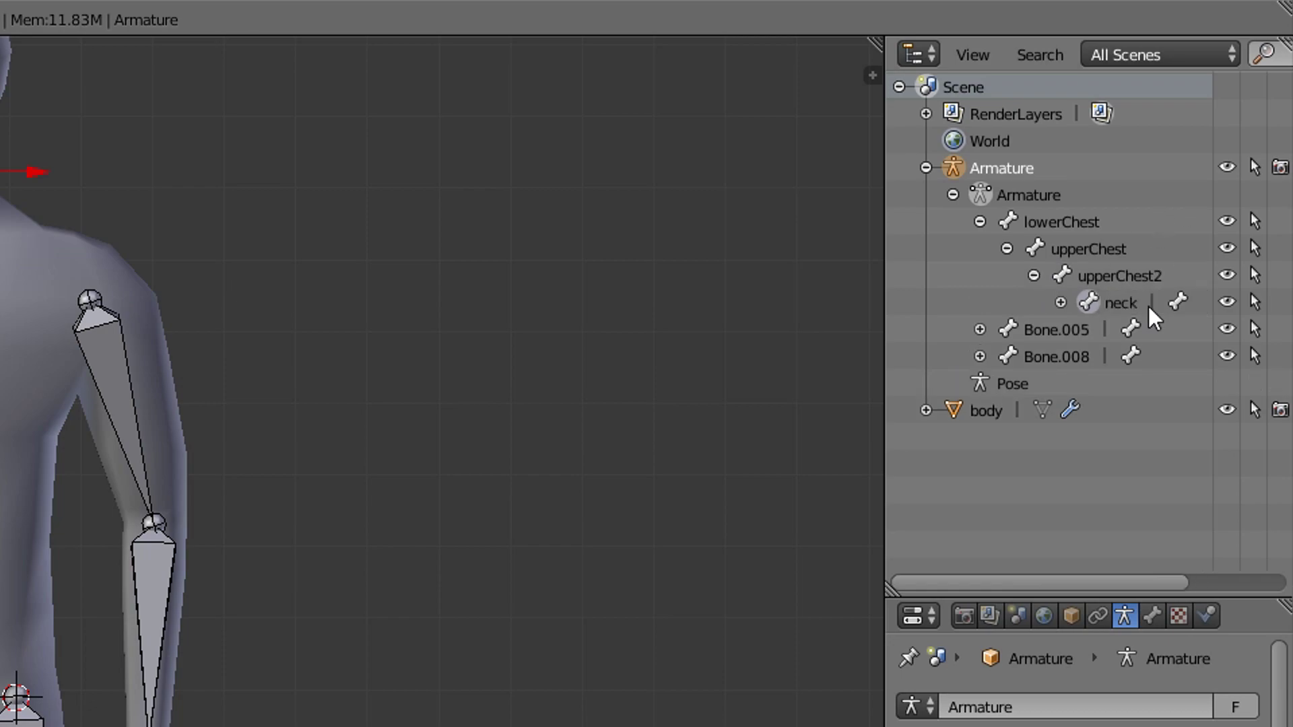
# Step: Expand the neck bone and rename its child bone as head
pyautogui.click(1060, 302)
pyautogui.doubleClick(1163, 330)
pyautogui.write('head')
pyautogui.press('Return')
# Step: Rename the upper arm bone, Bone.005, as arm1.L
pyautogui.click(980, 356)
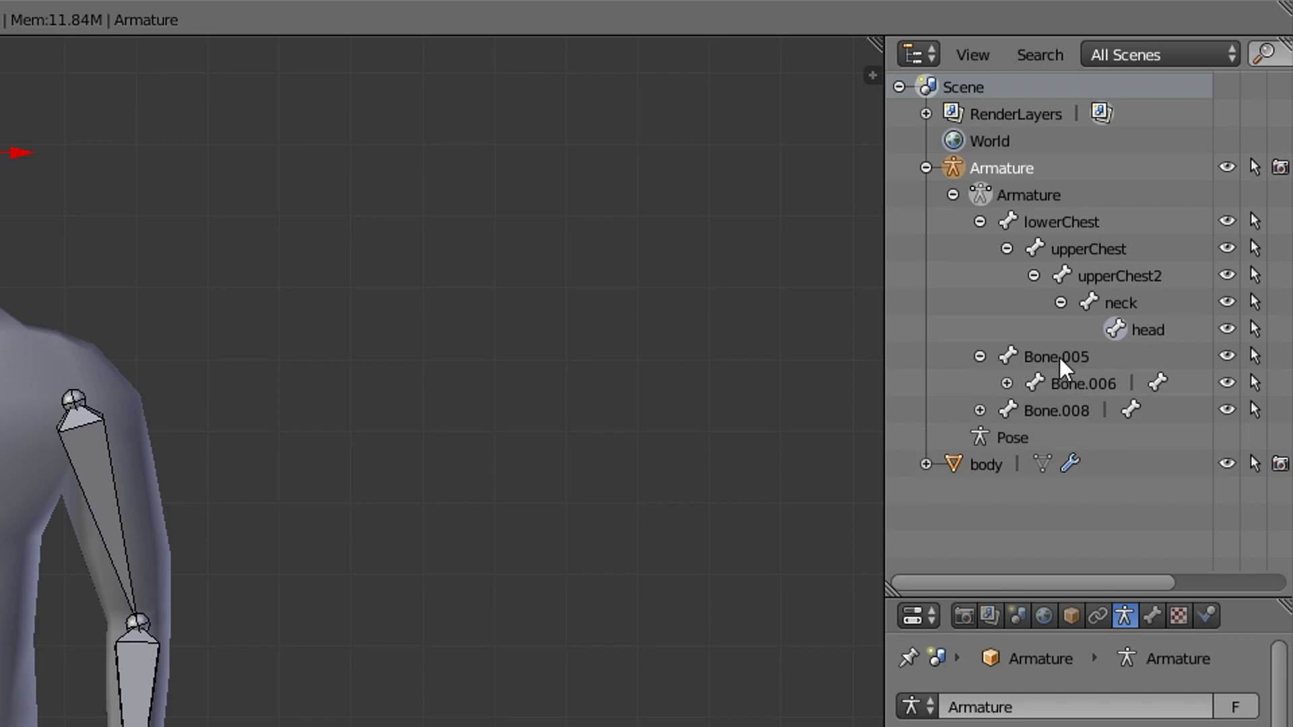
pyautogui.doubleClick(1056, 356)
pyautogui.press('BackSpace')
pyautogui.write('arm')
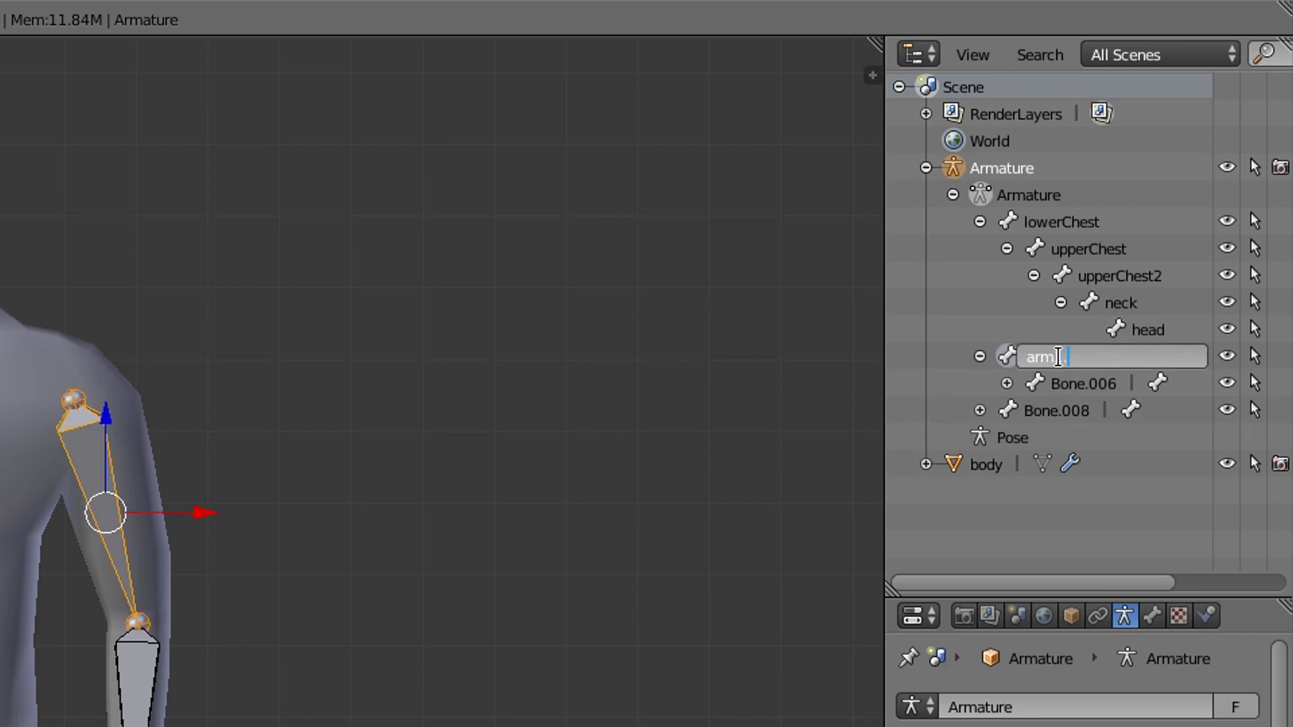
pyautogui.write('1.L')
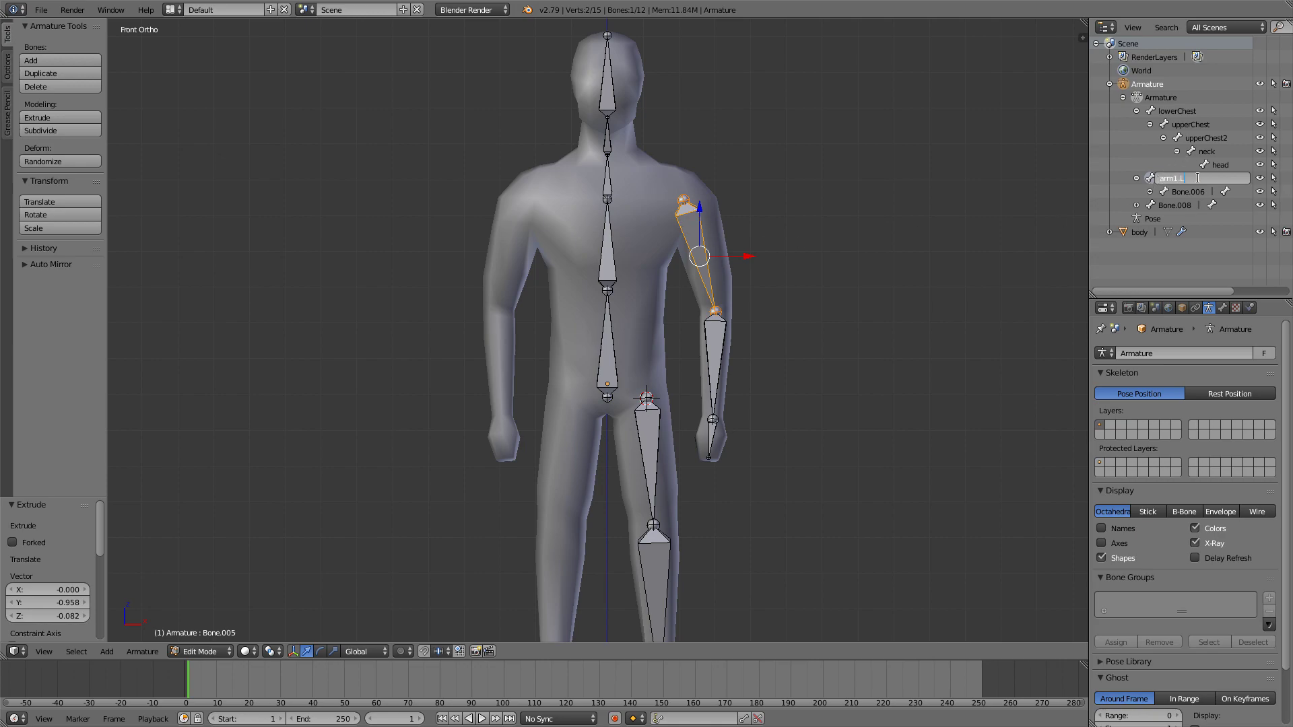
pyautogui.press('Return')
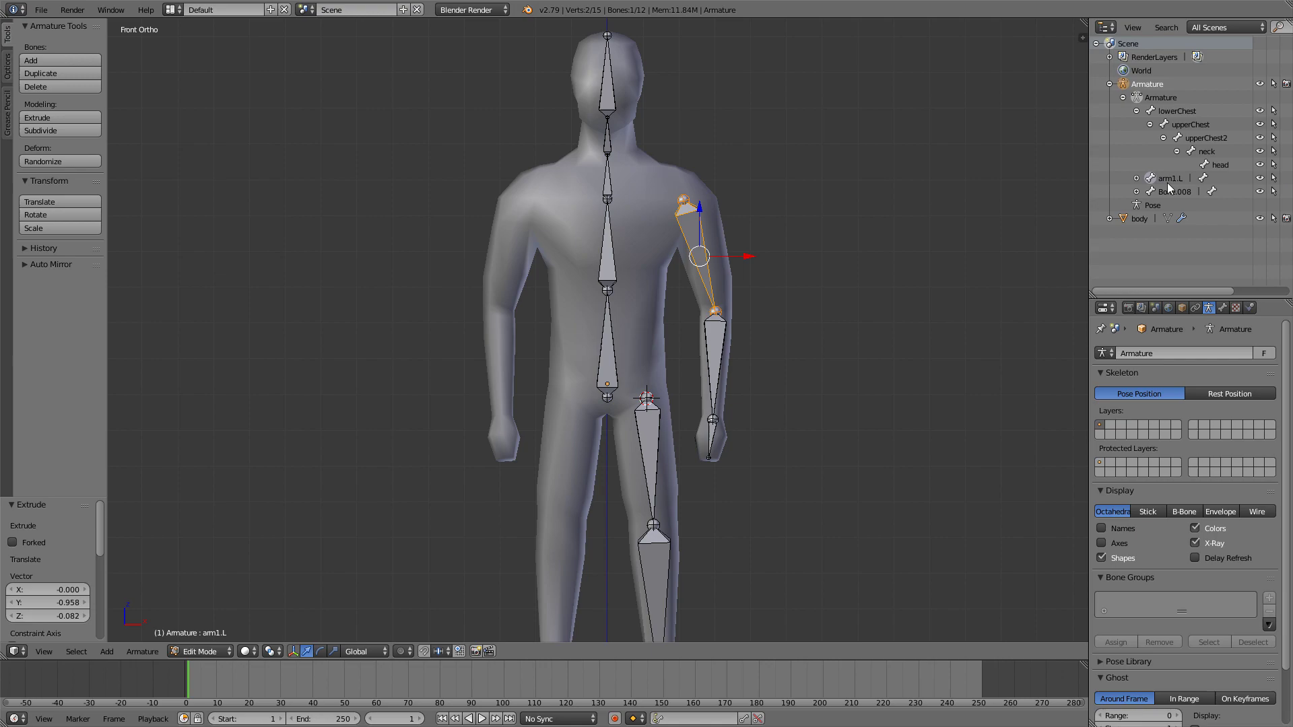
# Step: Rename the forearm bone under arm1.L as arm2.L and the hand bone as hand.L
pyautogui.click(1151, 192)
pyautogui.doubleClick(1173, 192)
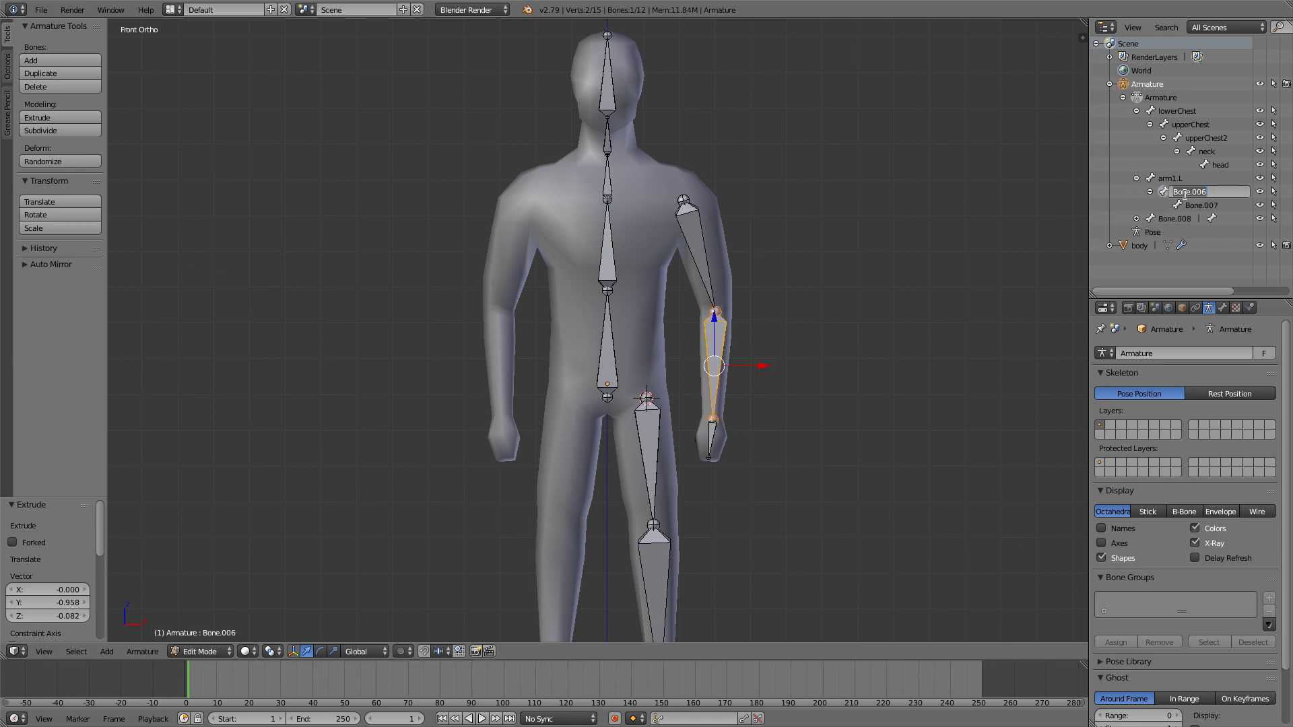
pyautogui.write('arm2.L')
pyautogui.press('Return')
pyautogui.doubleClick(1212, 206)
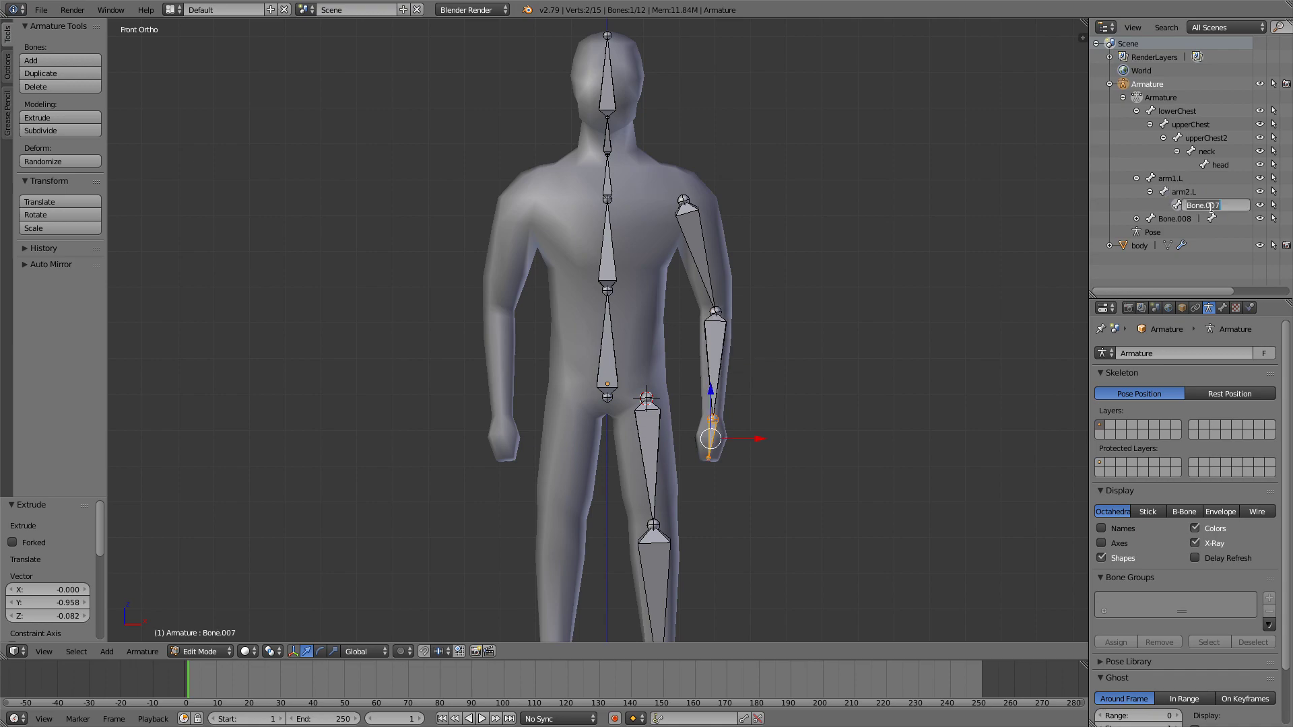
pyautogui.write('hand.L')
pyautogui.press('Return')
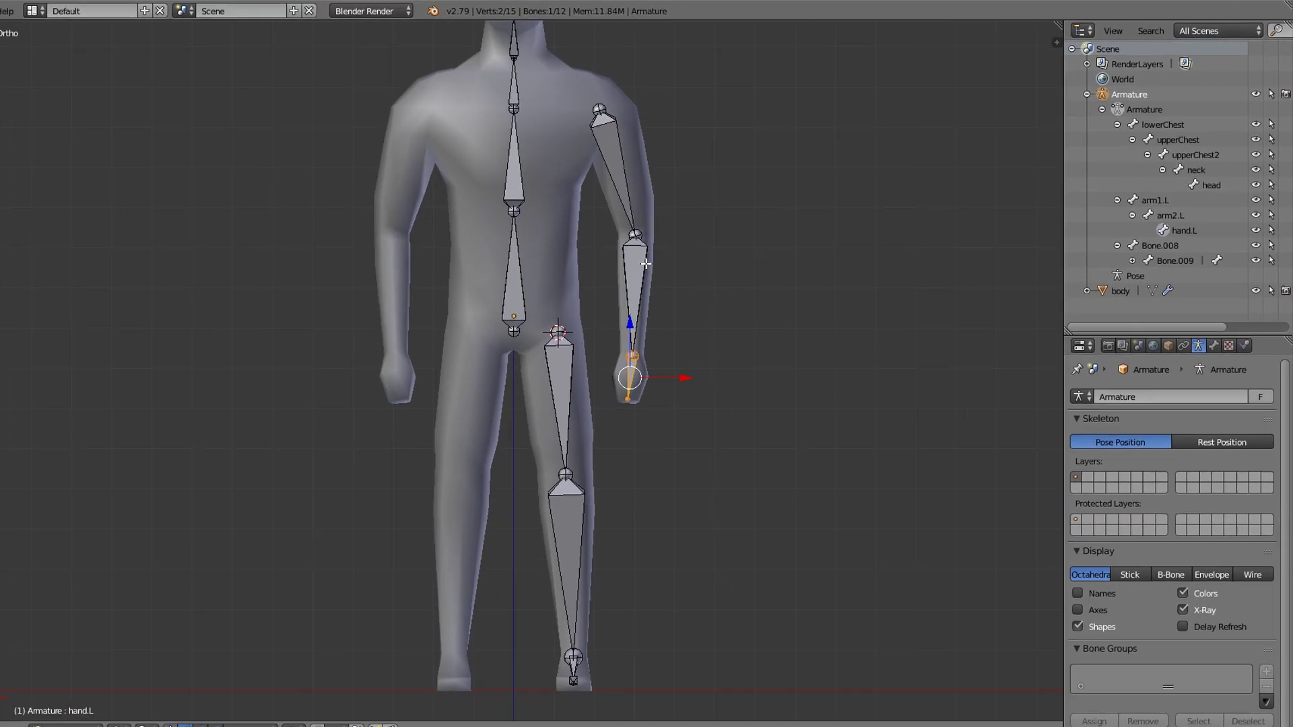
# Step: Rename the thigh bone, Bone.008, as leg1.L
pyautogui.doubleClick(1174, 219)
pyautogui.write('leg')
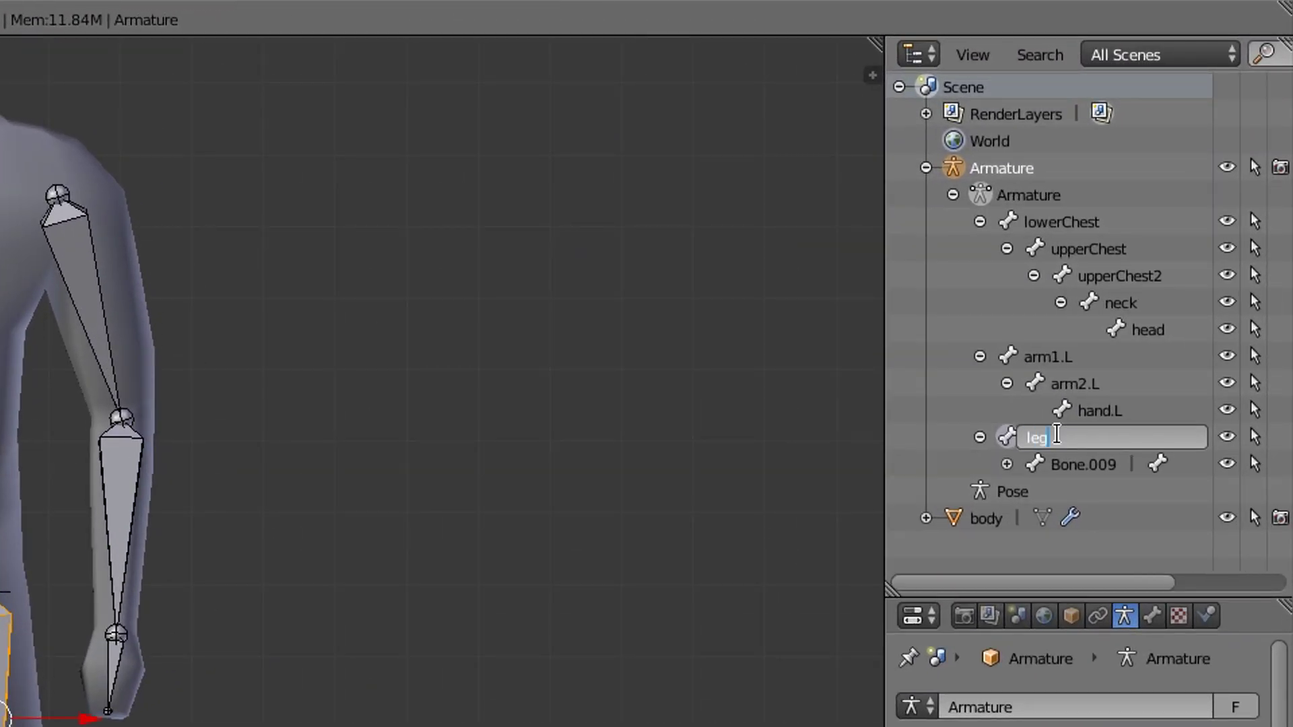
pyautogui.write('1.L')
pyautogui.press('Return')
pyautogui.doubleClick(1041, 437)
pyautogui.write('leg1.L')
pyautogui.press('Return')
# Step: Expand the child bone of leg1.L and rename it as leg2.L
pyautogui.click(1006, 465)
pyautogui.doubleClick(1080, 465)
pyautogui.write('leg')
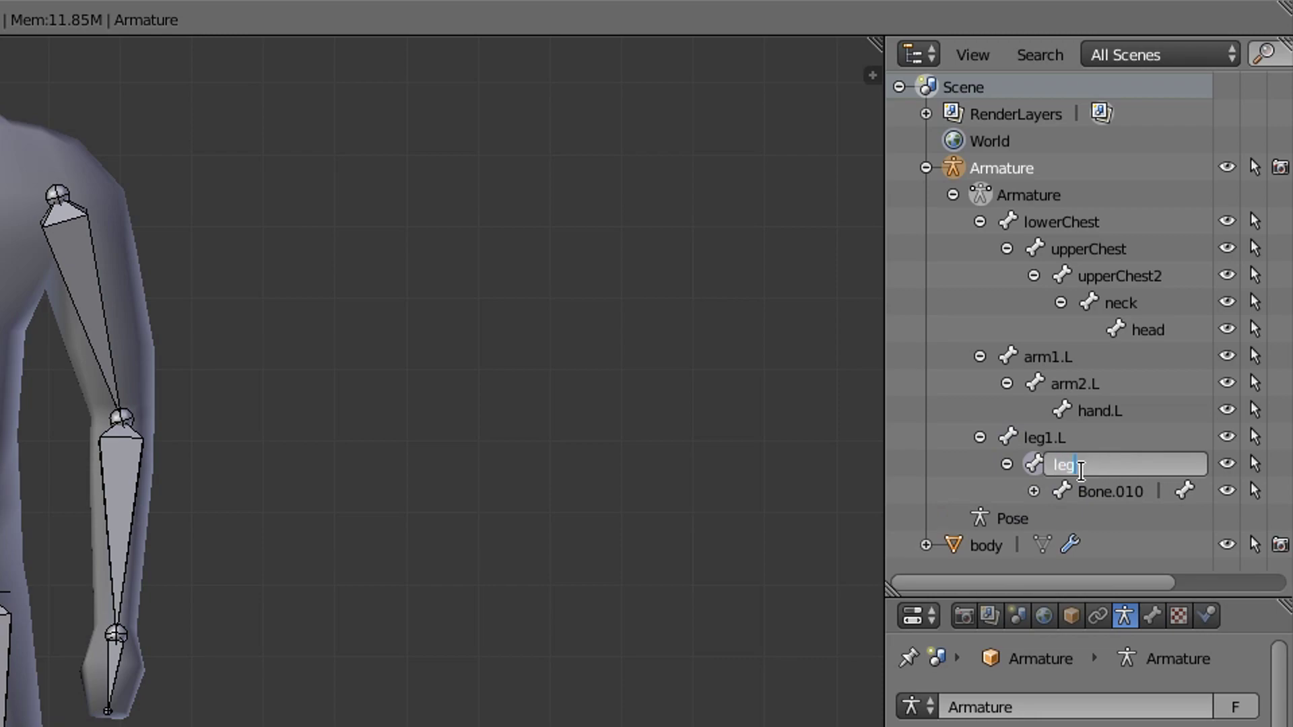
pyautogui.write('2.L')
pyautogui.press('Return')
# Step: Rename the bone below leg2.L as ankle.L and the last bone in the leg chain as toes.L
pyautogui.doubleClick(1105, 491)
pyautogui.write('ankle')
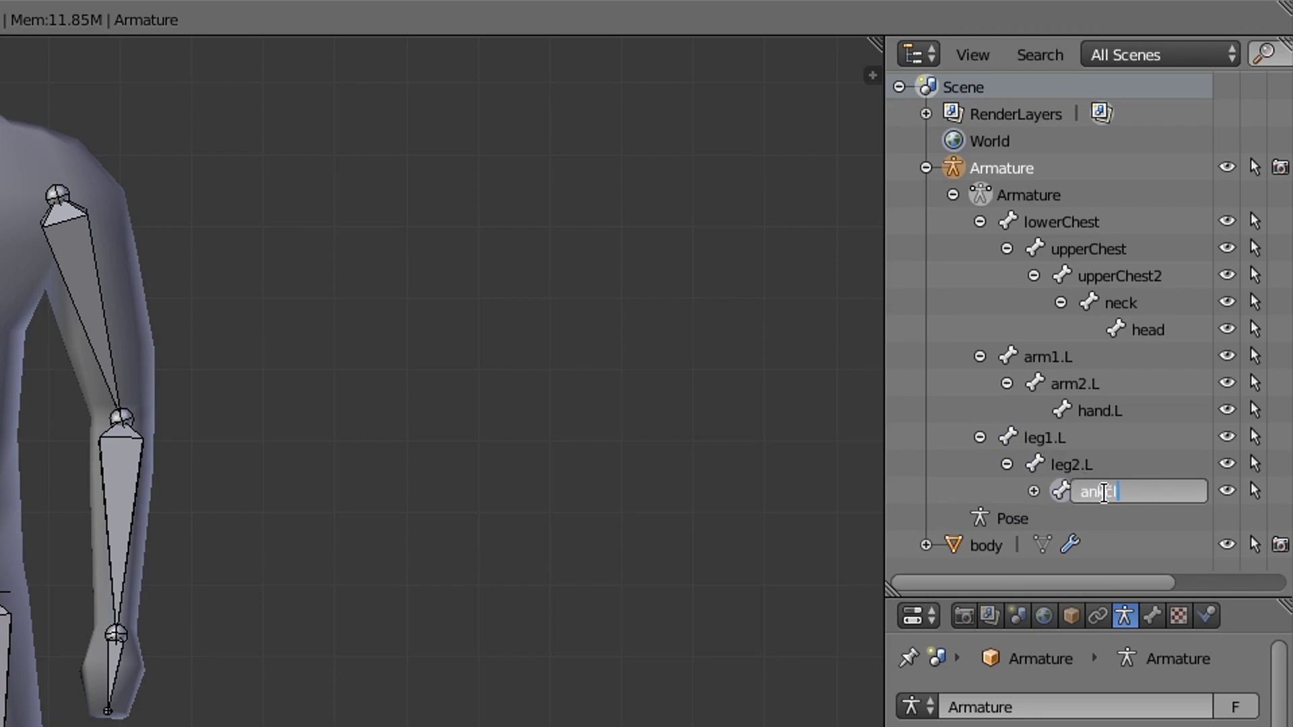
pyautogui.write('.L')
pyautogui.press('Return')
pyautogui.click(1034, 491)
pyautogui.doubleClick(1117, 518)
pyautogui.write('toes.L')
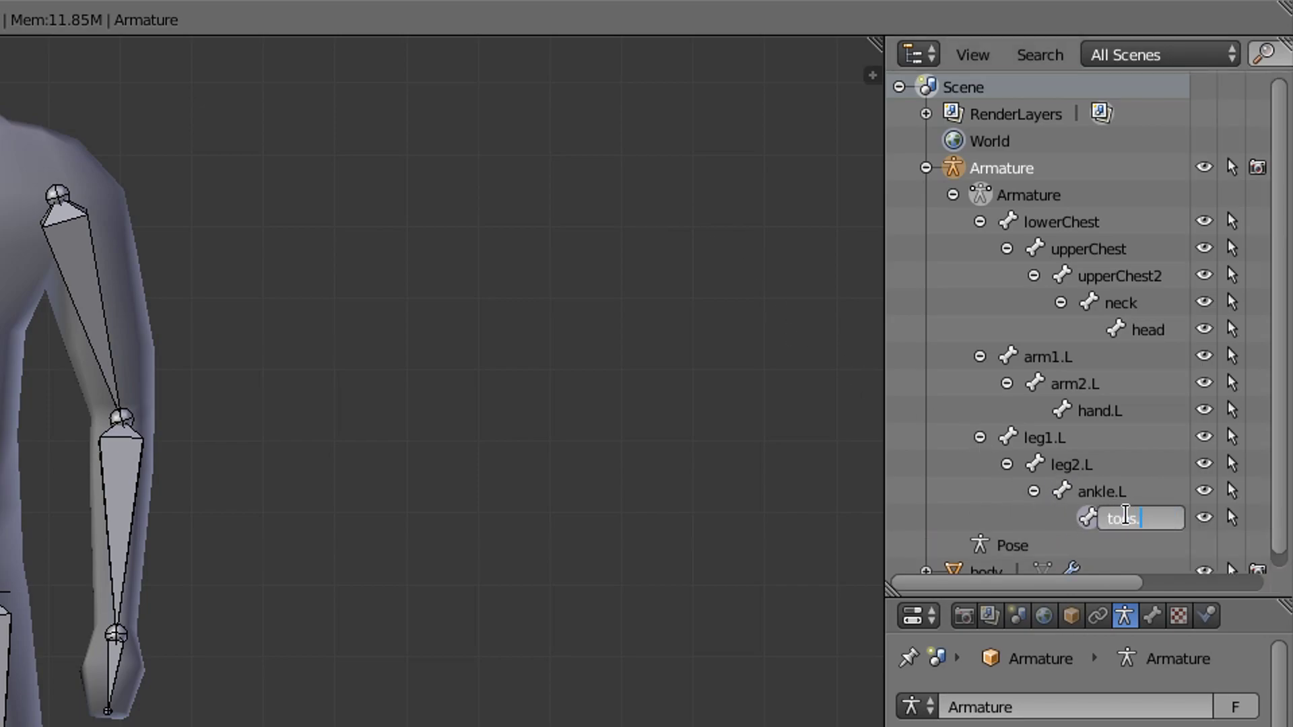
pyautogui.press('Return')
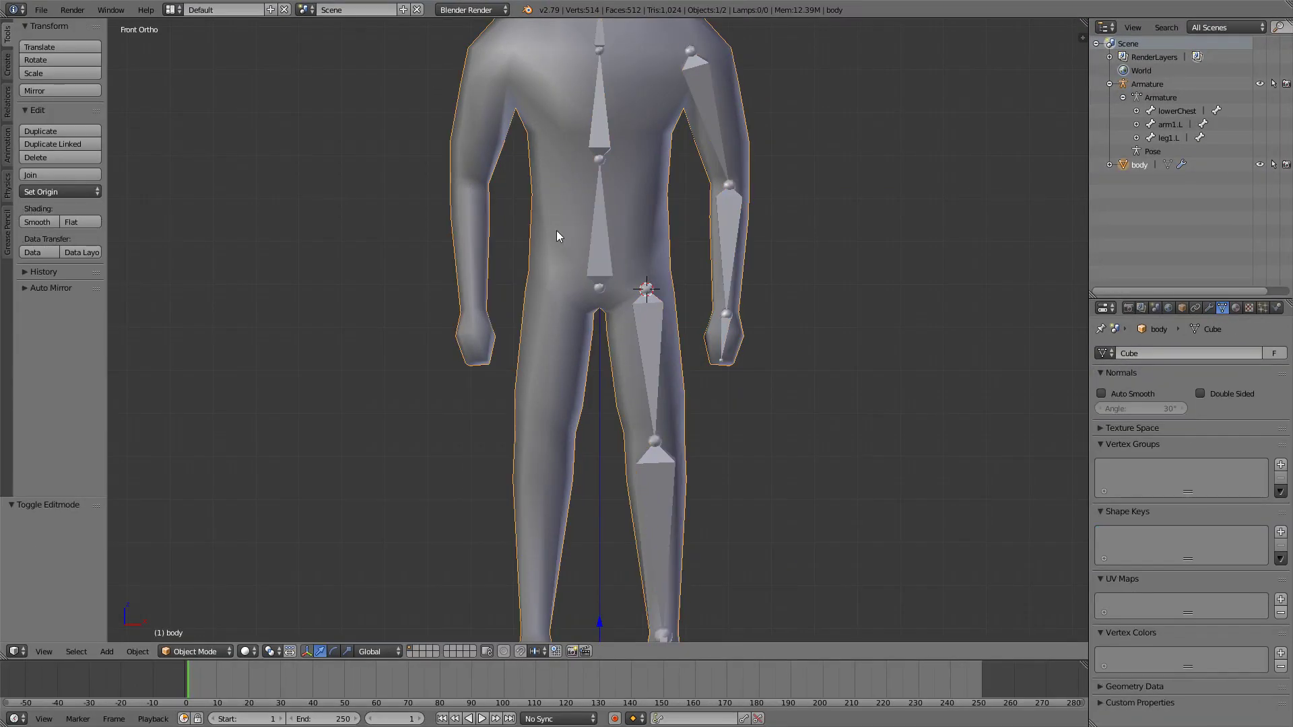
# Step: Apply flat shading to all faces of the body mesh and return to Object Mode
pyautogui.press('Tab')
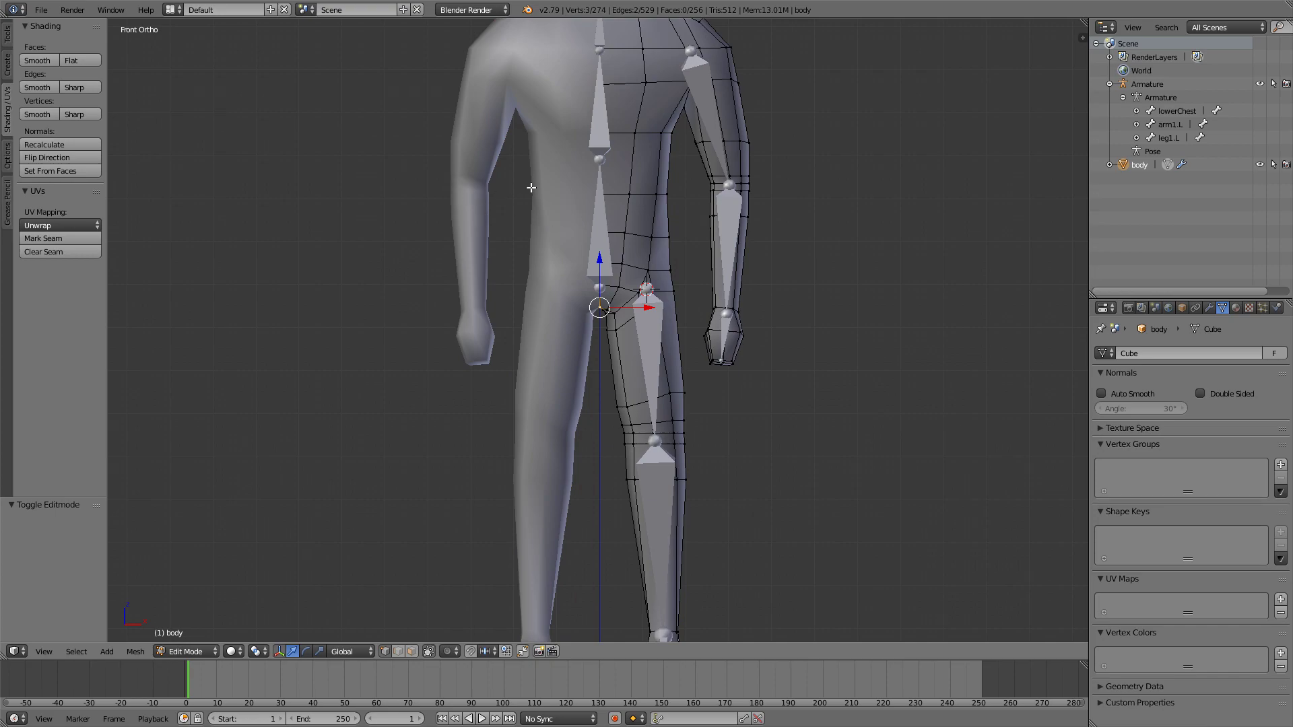
pyautogui.keyDown('shift'); pyautogui.moveTo(640, 163); pyautogui.dragTo(620, 208, button='middle'); pyautogui.keyUp('shift')
pyautogui.press('a')
pyautogui.press('a')
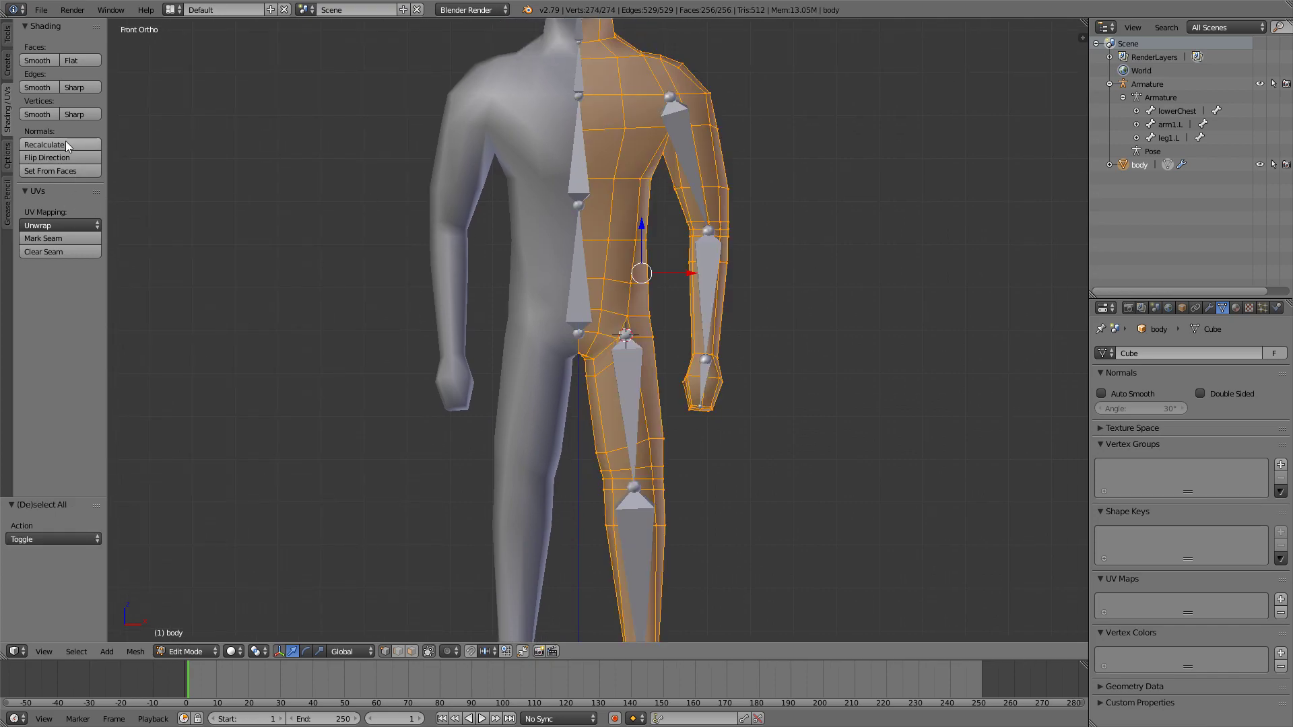
pyautogui.click(82, 61)
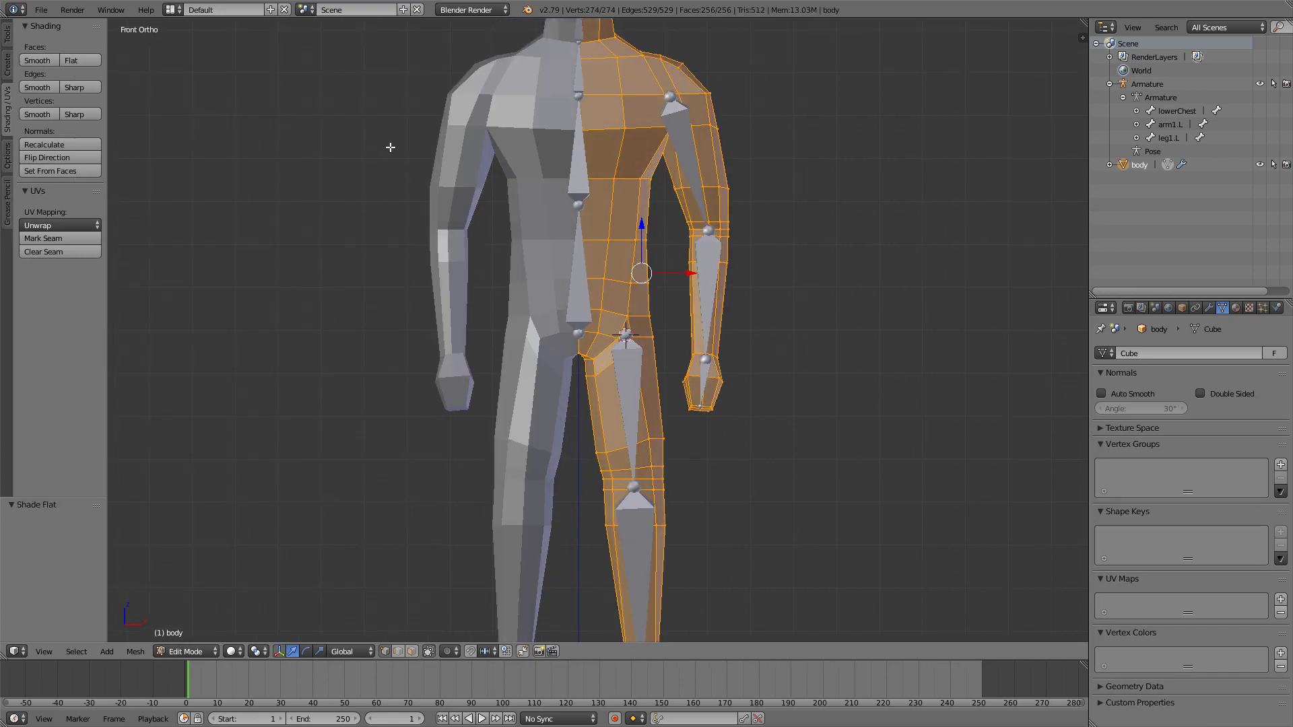
pyautogui.press('Tab')
# Step: Edit the armature and move the elbow joint between arm1.L and arm2.L up about 0.076 on Z
pyautogui.keyDown('shift'); pyautogui.moveTo(643, 397); pyautogui.dragTo(637, 357, button='middle'); pyautogui.keyUp('shift')
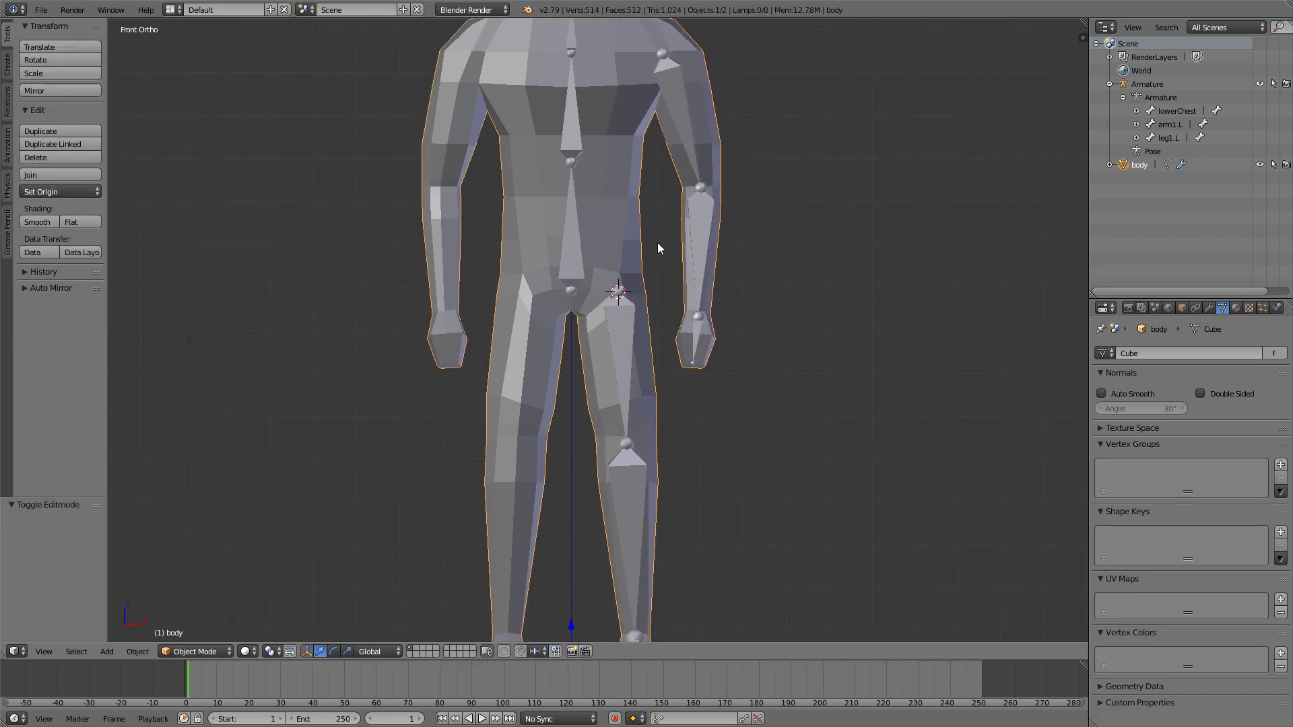
pyautogui.keyDown('shift'); pyautogui.moveTo(664, 236); pyautogui.dragTo(657, 289, button='middle'); pyautogui.keyUp('shift')
pyautogui.rightClick(676, 184)
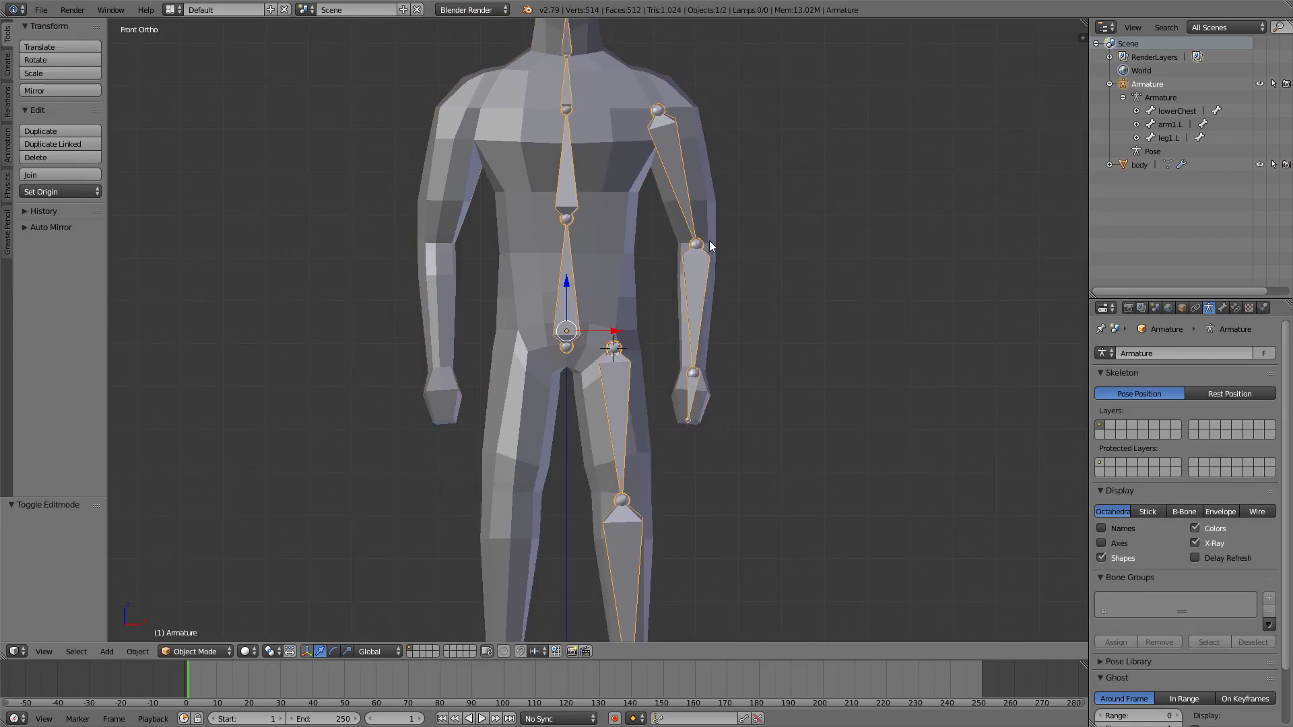
pyautogui.scroll(1, 709, 240)
pyautogui.keyDown('shift'); pyautogui.moveTo(715, 227); pyautogui.dragTo(687, 280, button='middle'); pyautogui.keyUp('shift')
pyautogui.rightClick(687, 280)
pyautogui.rightClick(689, 280)
pyautogui.press('Tab')
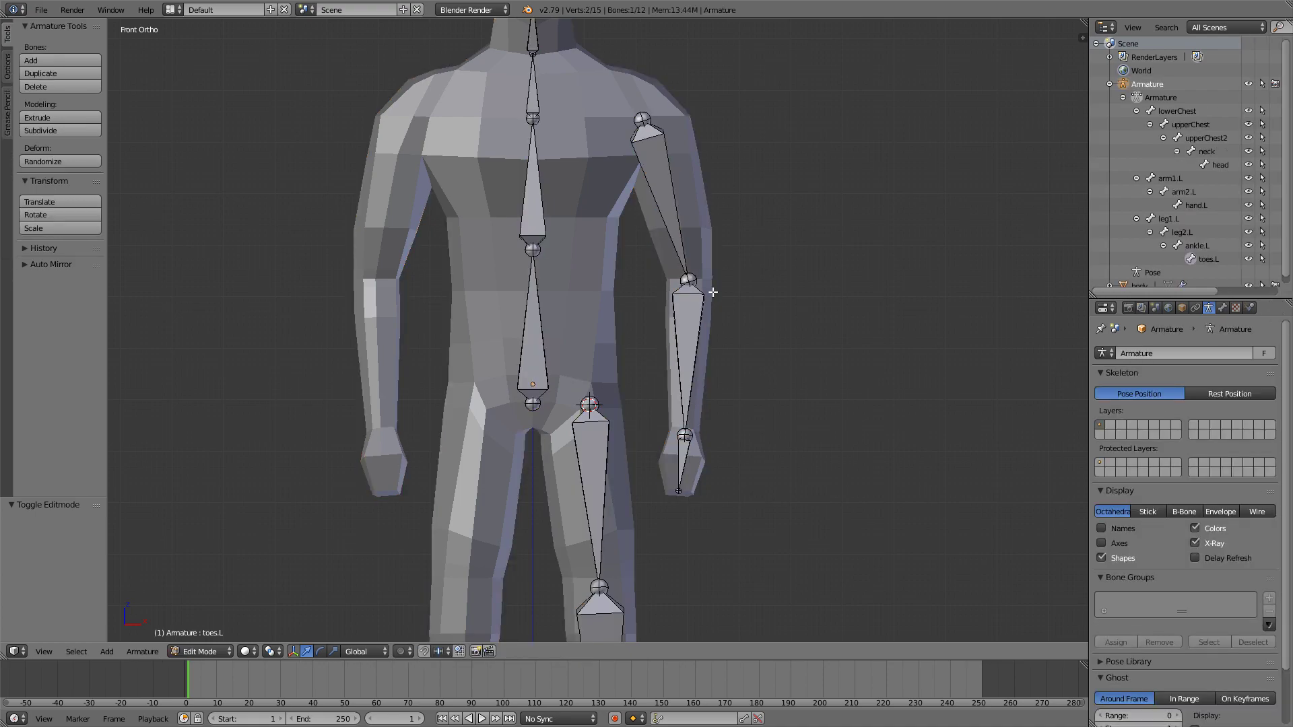
pyautogui.scroll(3, 700, 273)
pyautogui.rightClick(748, 244)
pyautogui.press('g')
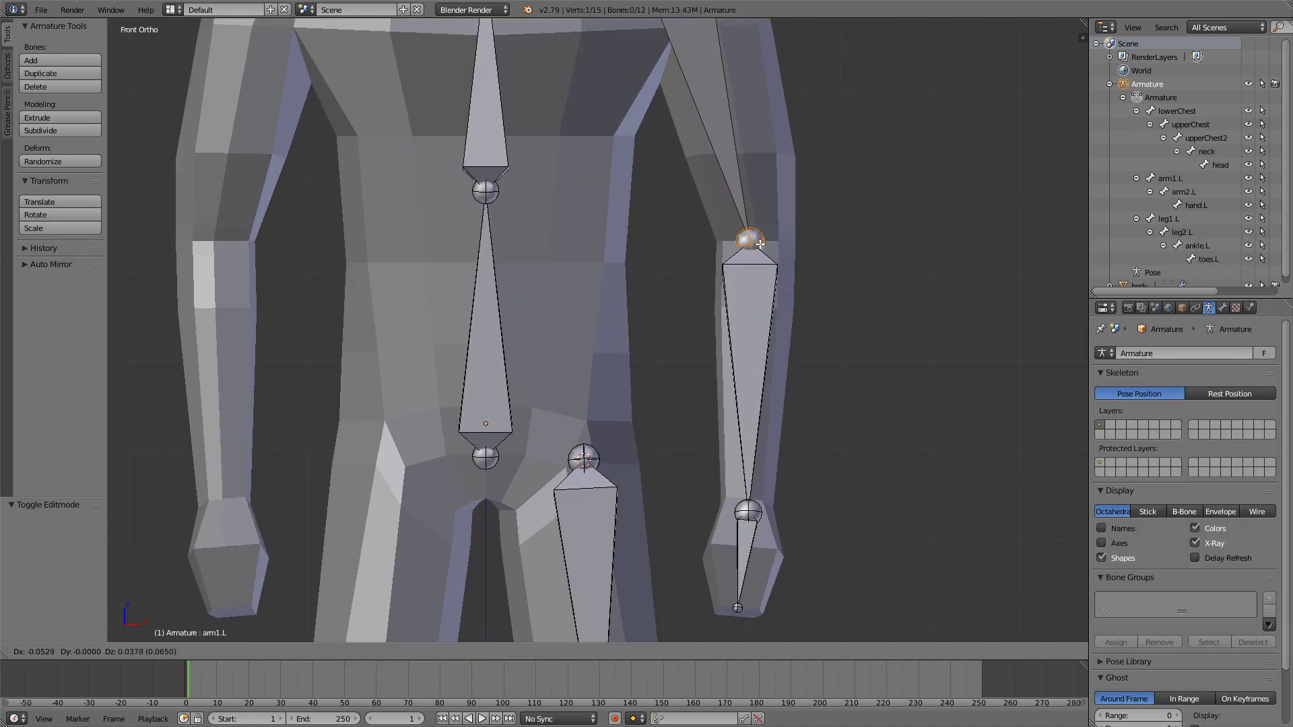
pyautogui.press('z')
pyautogui.click(761, 240)
# Step: Move the knee joint between leg1.L and leg2.L up about 0.174 on Z
pyautogui.keyDown('shift'); pyautogui.moveTo(710, 621); pyautogui.dragTo(732, 427, button='middle'); pyautogui.keyUp('shift')
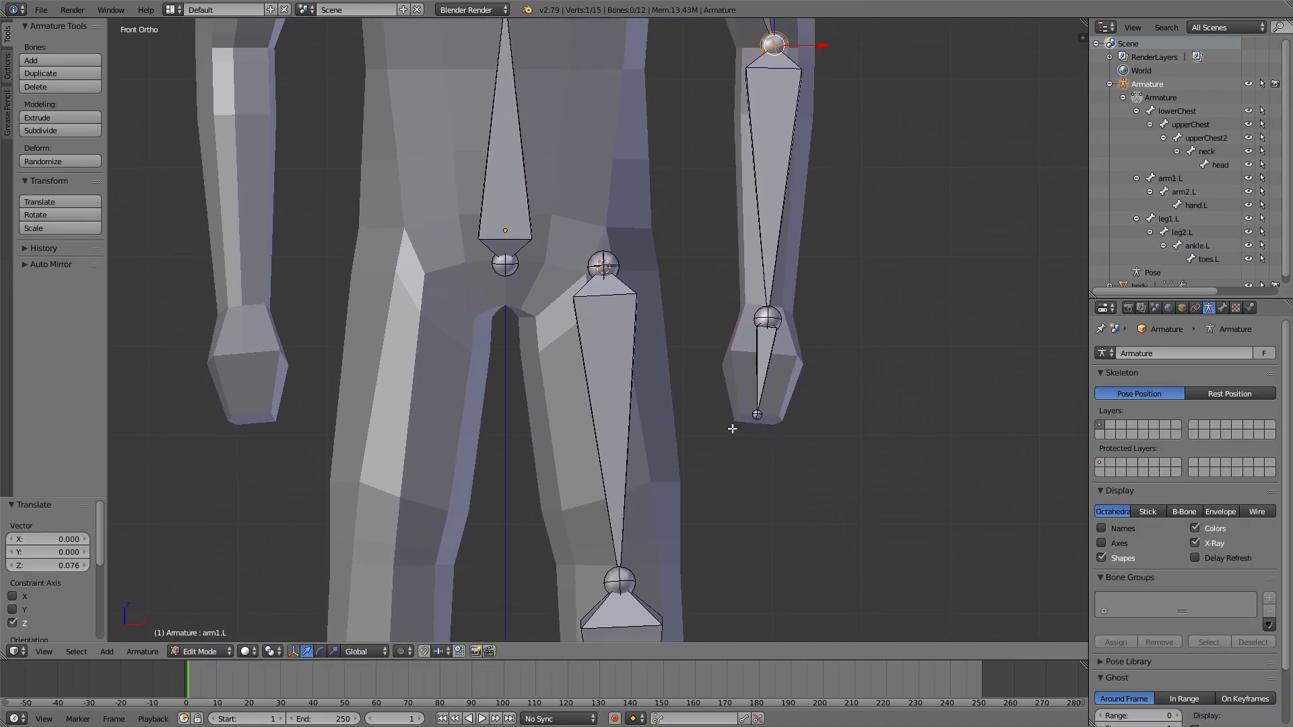
pyautogui.keyDown('shift'); pyautogui.moveTo(692, 538); pyautogui.dragTo(700, 309, button='middle'); pyautogui.keyUp('shift')
pyautogui.rightClick(633, 353)
pyautogui.press('g')
pyautogui.press('z')
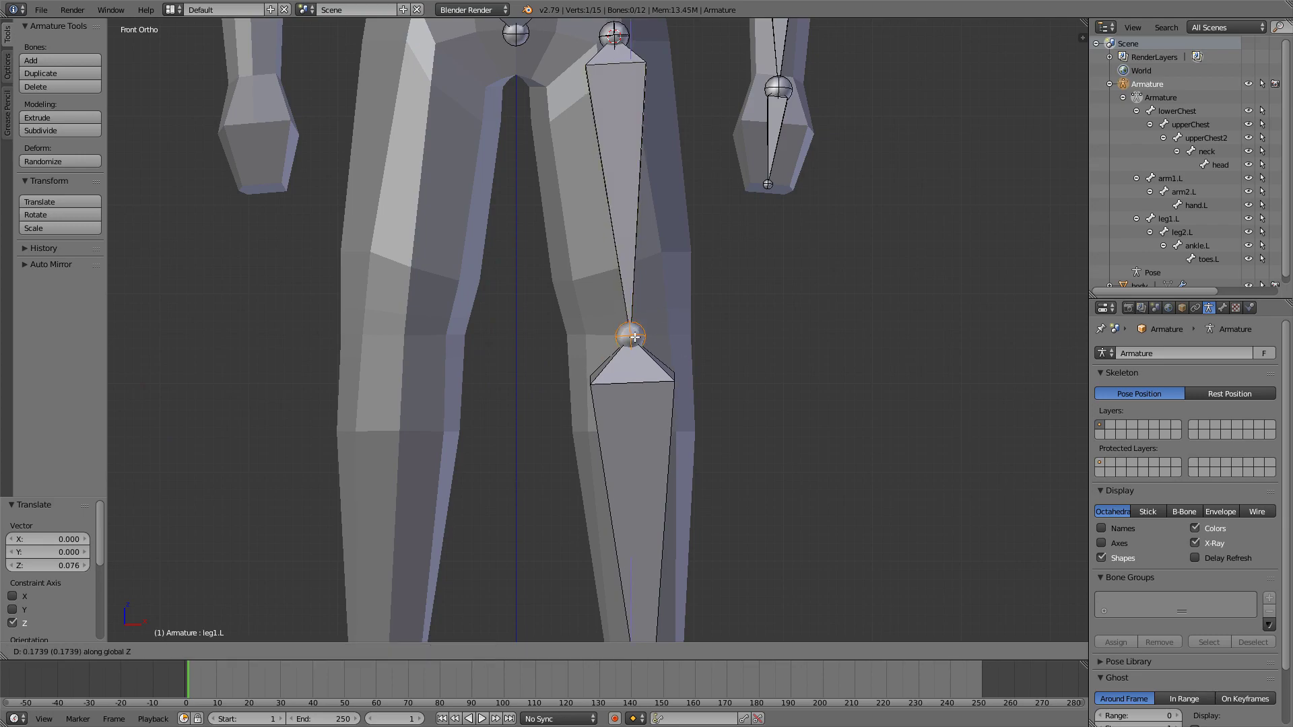
pyautogui.click(634, 337)
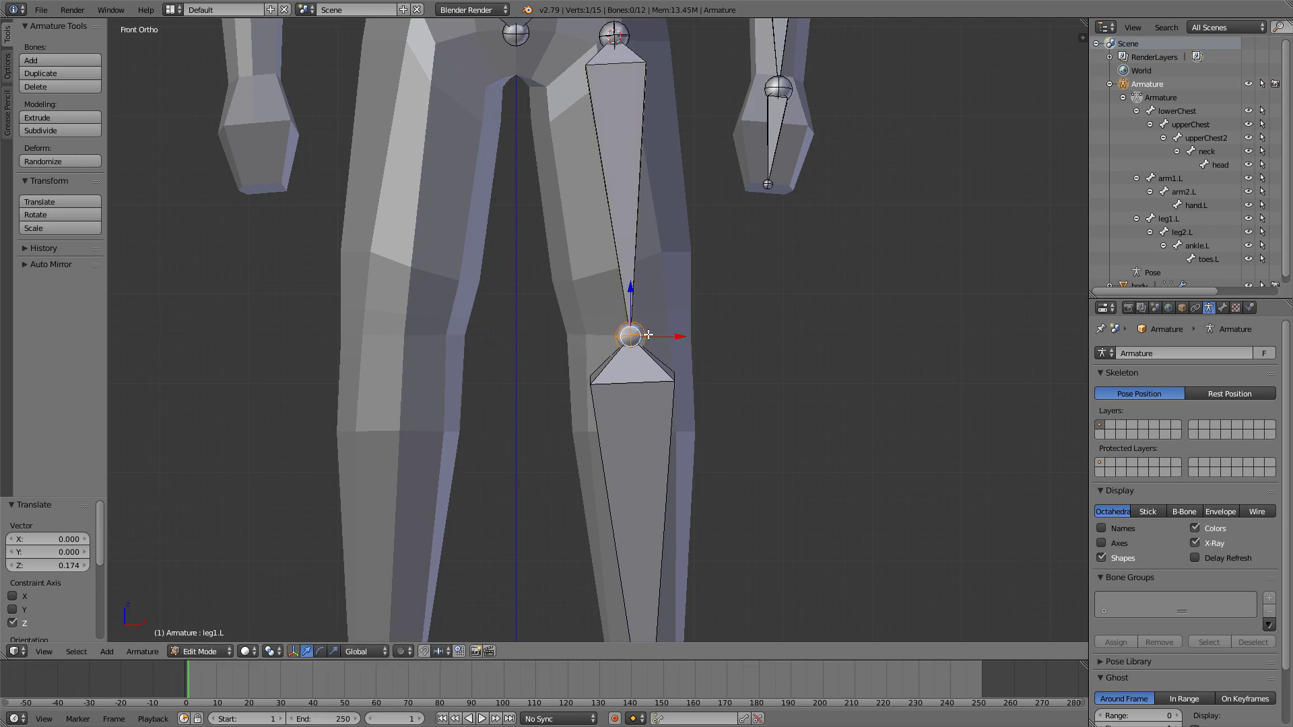
# Step: Apply smooth shading to all faces of the body mesh and return to Object Mode
pyautogui.scroll(-8, 710, 297)
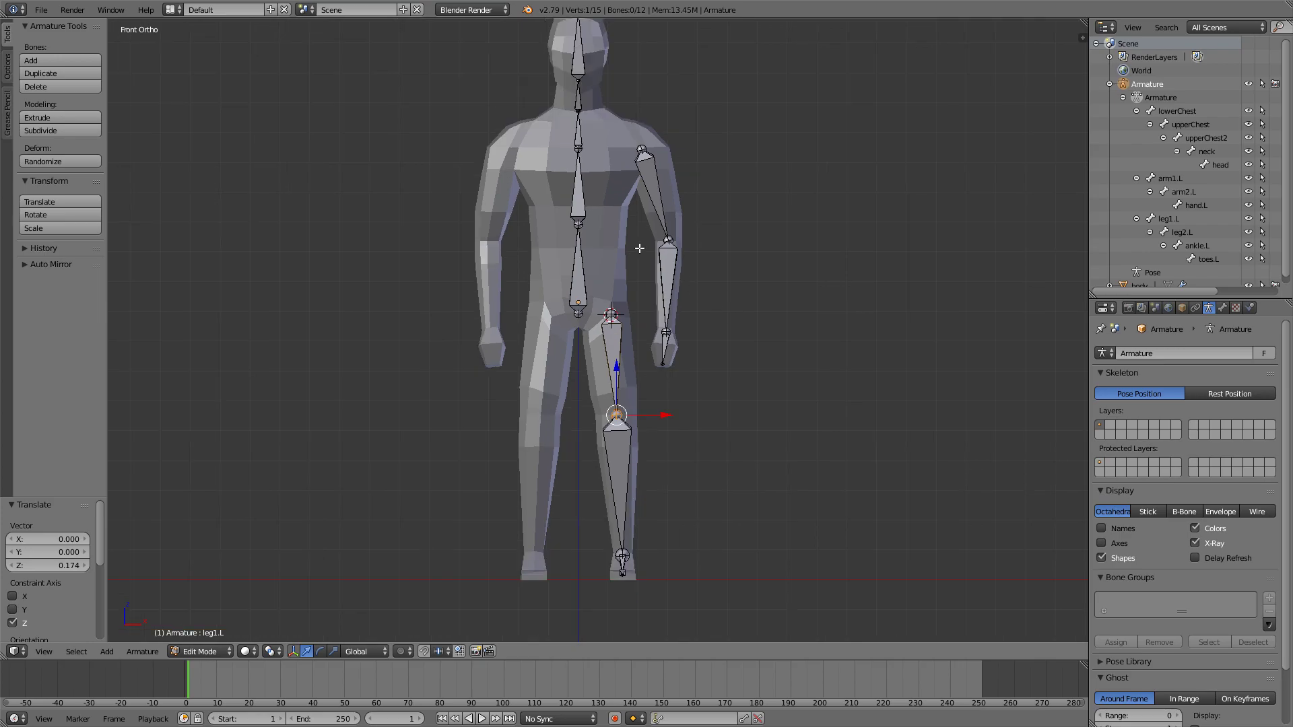
pyautogui.press('Tab')
pyautogui.rightClick(621, 239)
pyautogui.press('Tab')
pyautogui.press('a')
pyautogui.press('a')
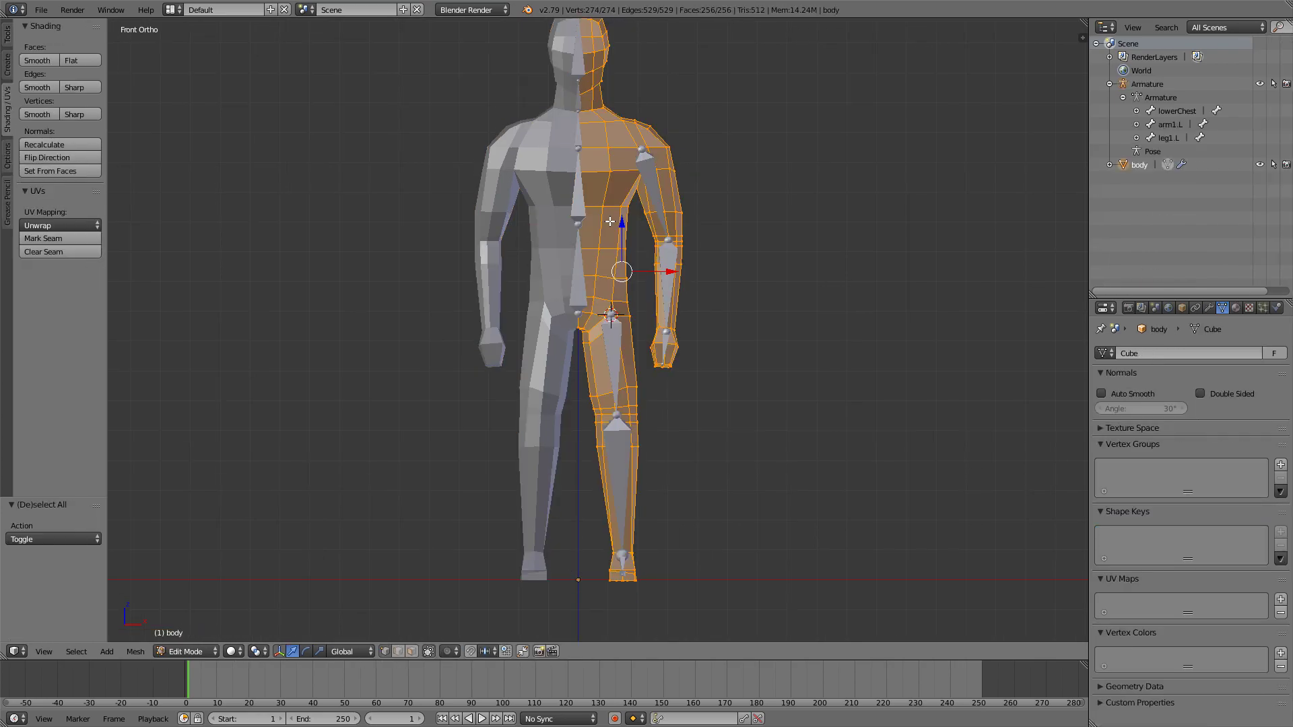
pyautogui.click(37, 60)
pyautogui.press('Tab')
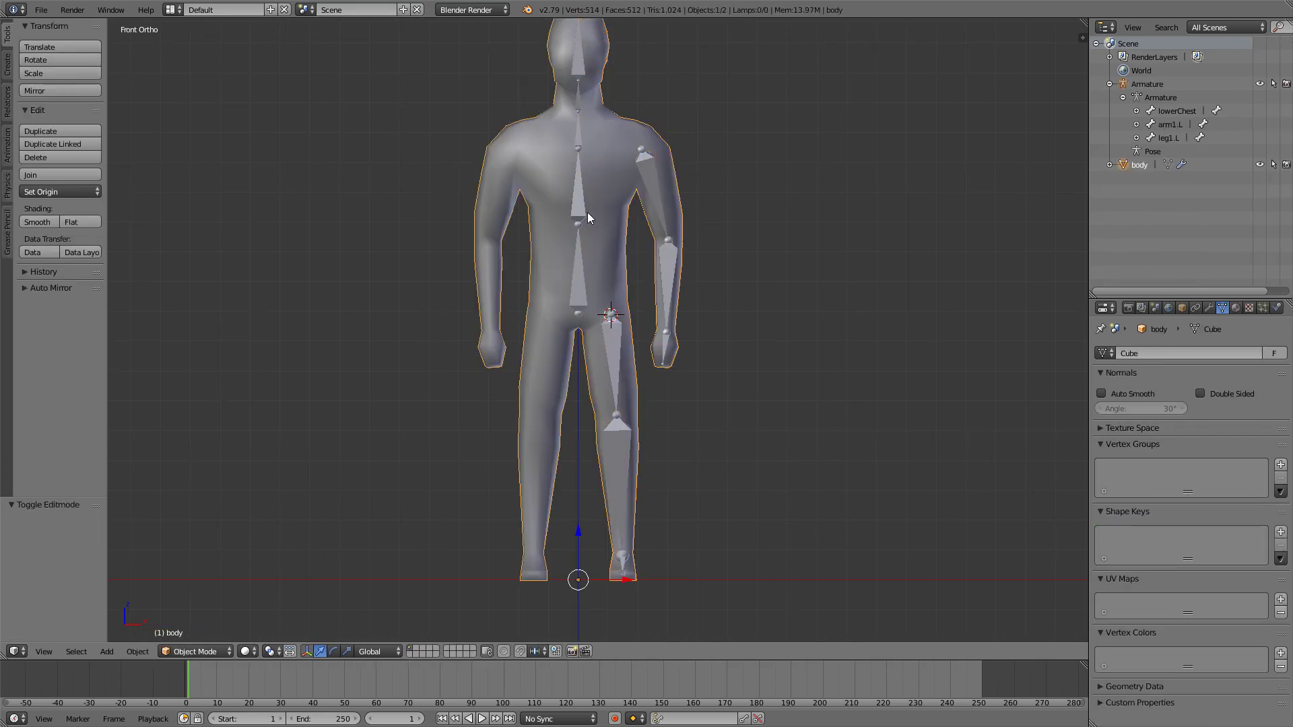
# Step: Enter the armature's Edit Mode and select all the arm and leg bones, from arm1.L down to toes.L
pyautogui.rightClick(588, 216)
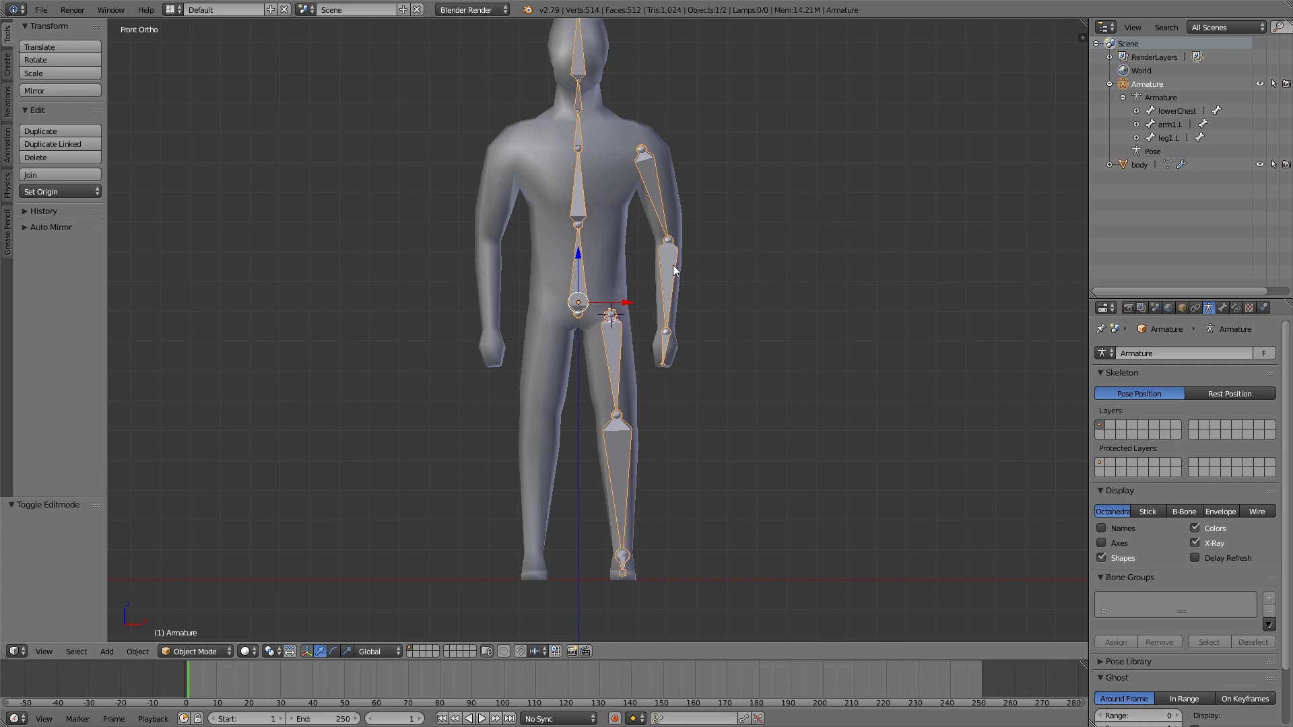
pyautogui.press('Tab')
pyautogui.rightClick(652, 178)
pyautogui.press('c')
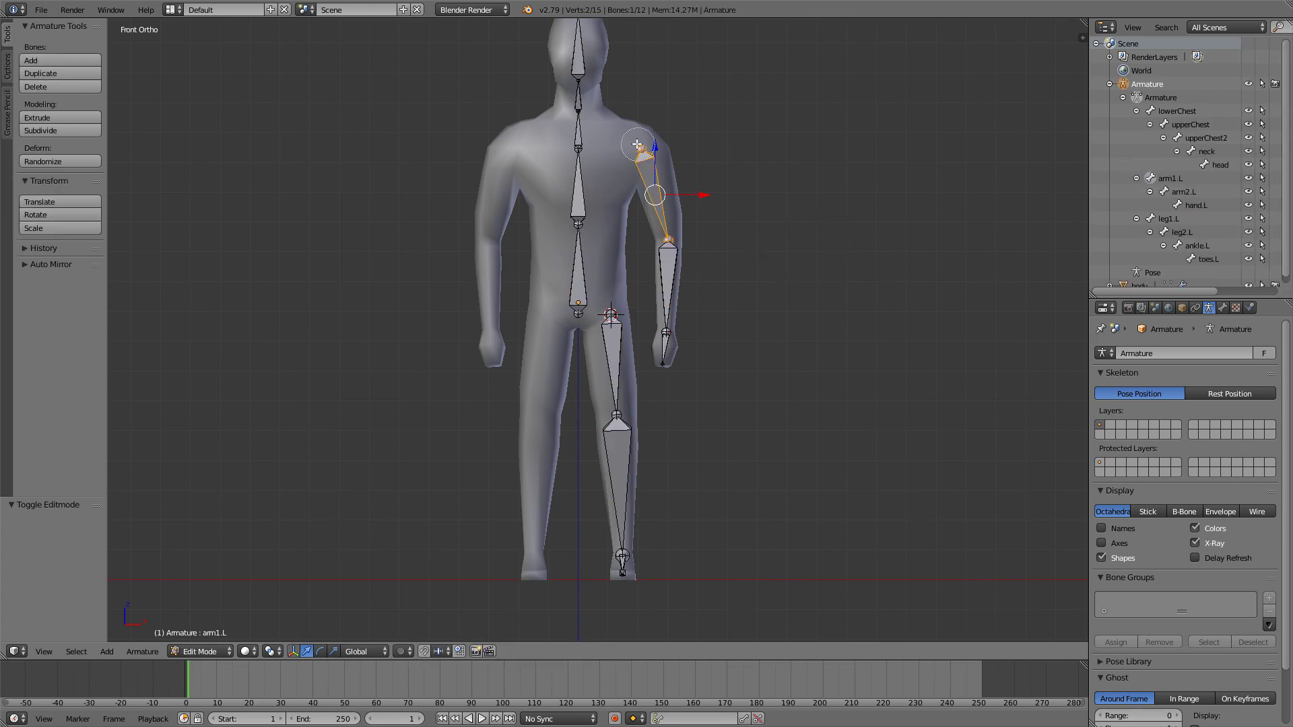
pyautogui.moveTo(637, 153)
pyautogui.mouseDown()
pyautogui.moveTo(663, 229)
pyautogui.moveTo(667, 323)
pyautogui.moveTo(660, 392)
pyautogui.moveTo(628, 324)
pyautogui.moveTo(622, 579)
pyautogui.mouseUp()
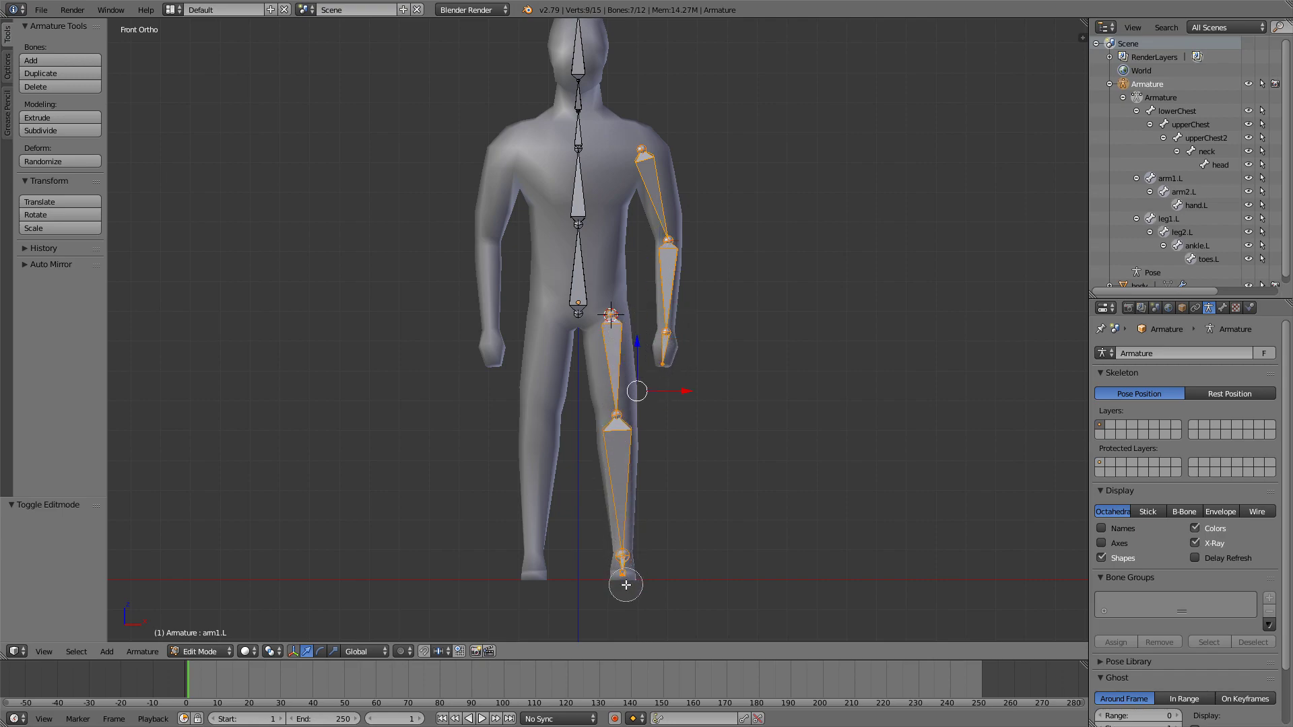
pyautogui.rightClick(734, 454)
# Step: Duplicate the selected arm and leg bones in place and flip the copies by scaling them -1 along X
pyautogui.hotkey('shift', 'd')
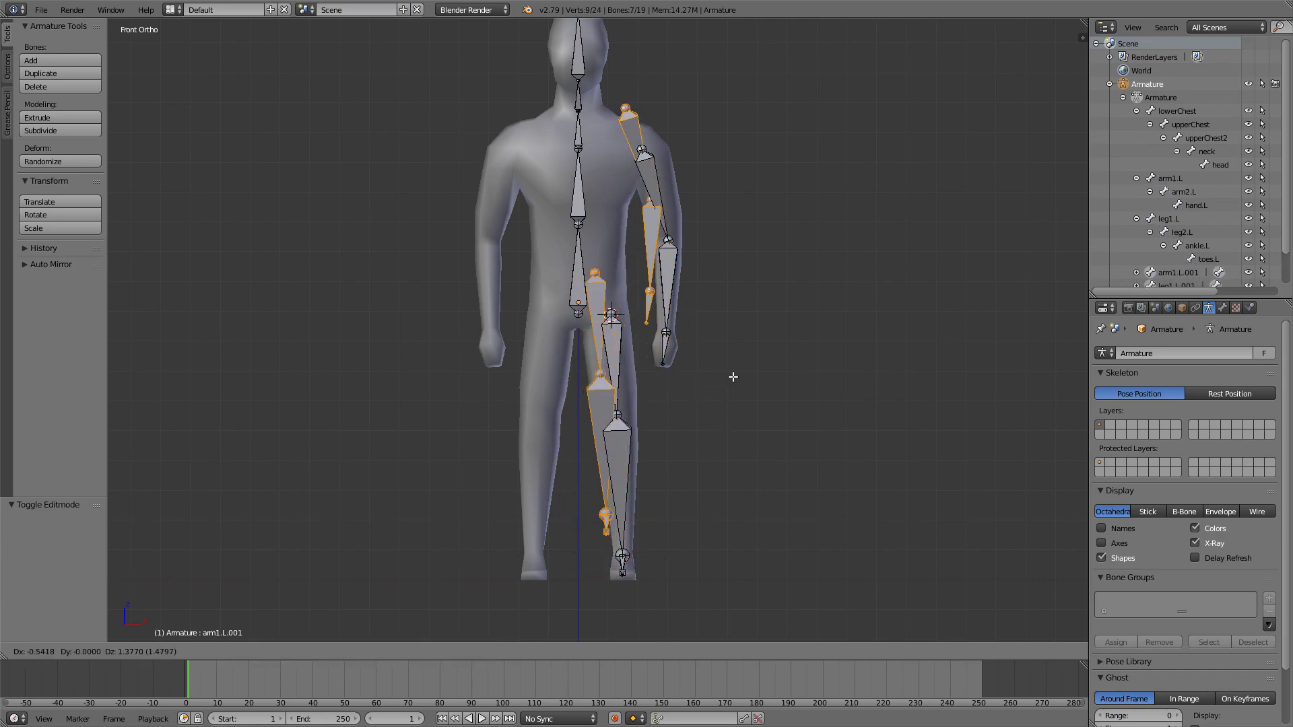
pyautogui.rightClick(751, 403)
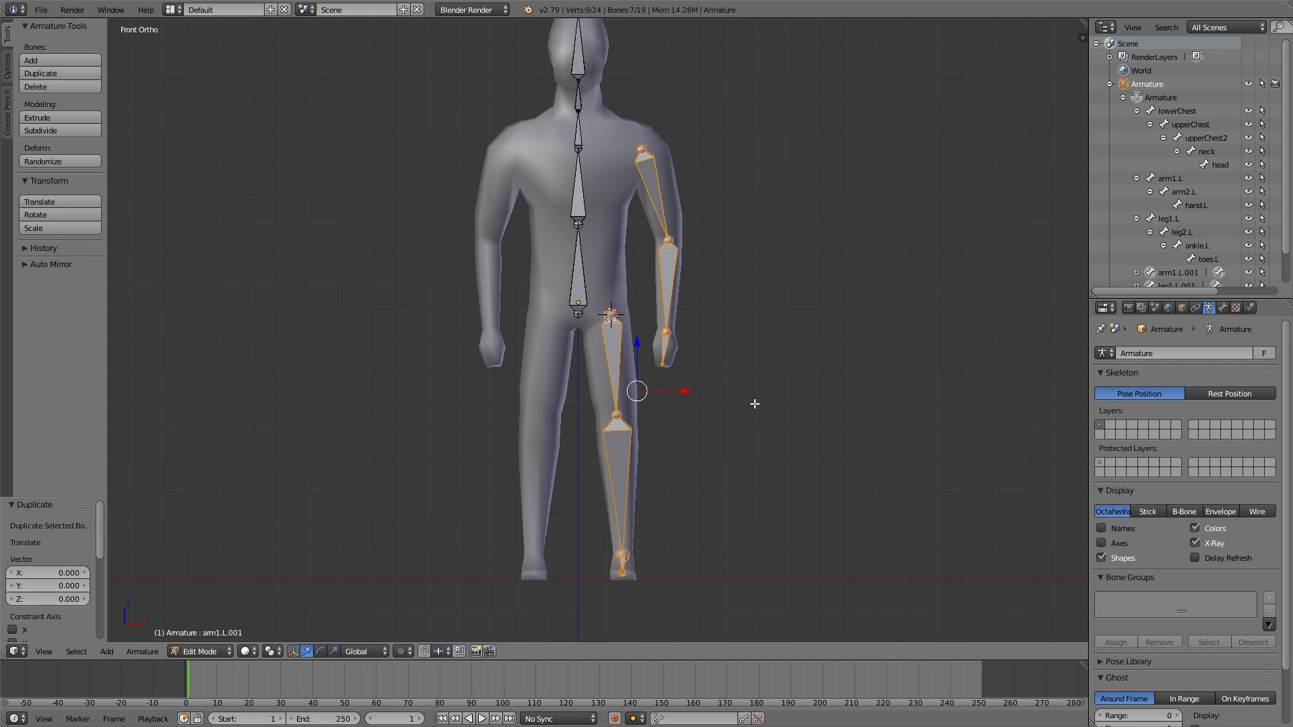
pyautogui.write('sx')
pyautogui.write('-1')
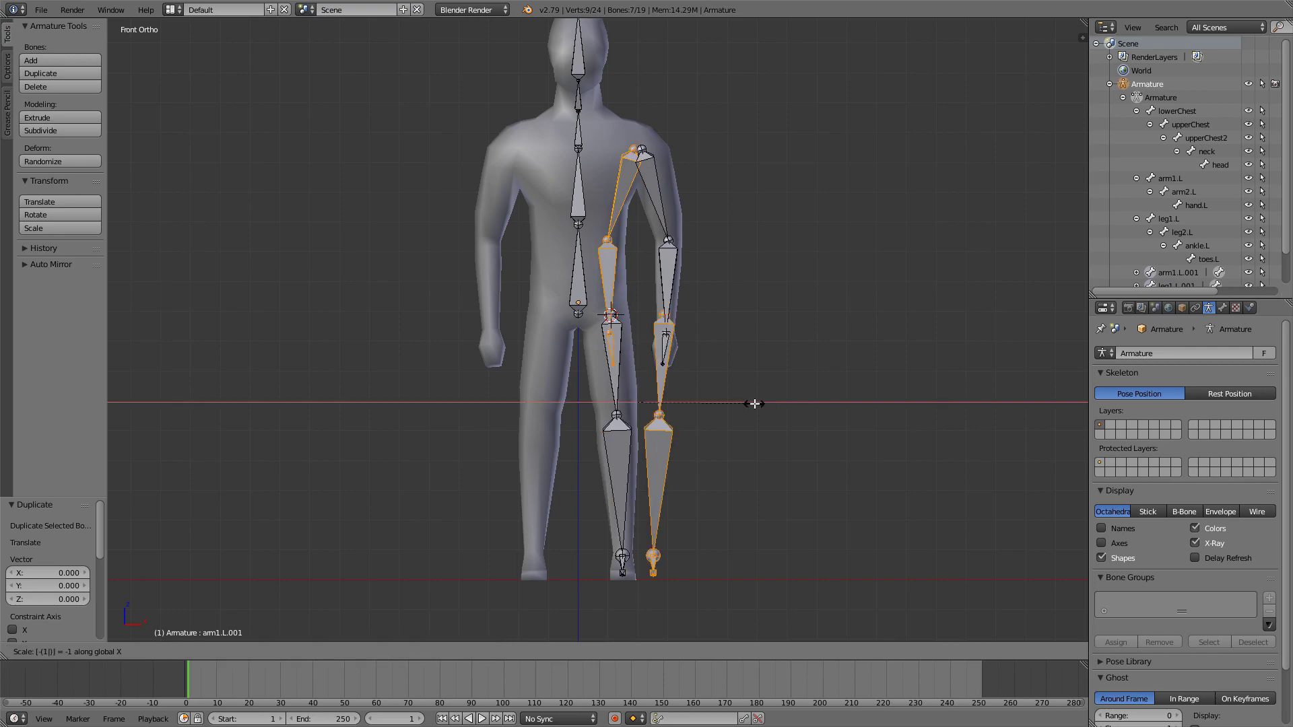
pyautogui.press('Return')
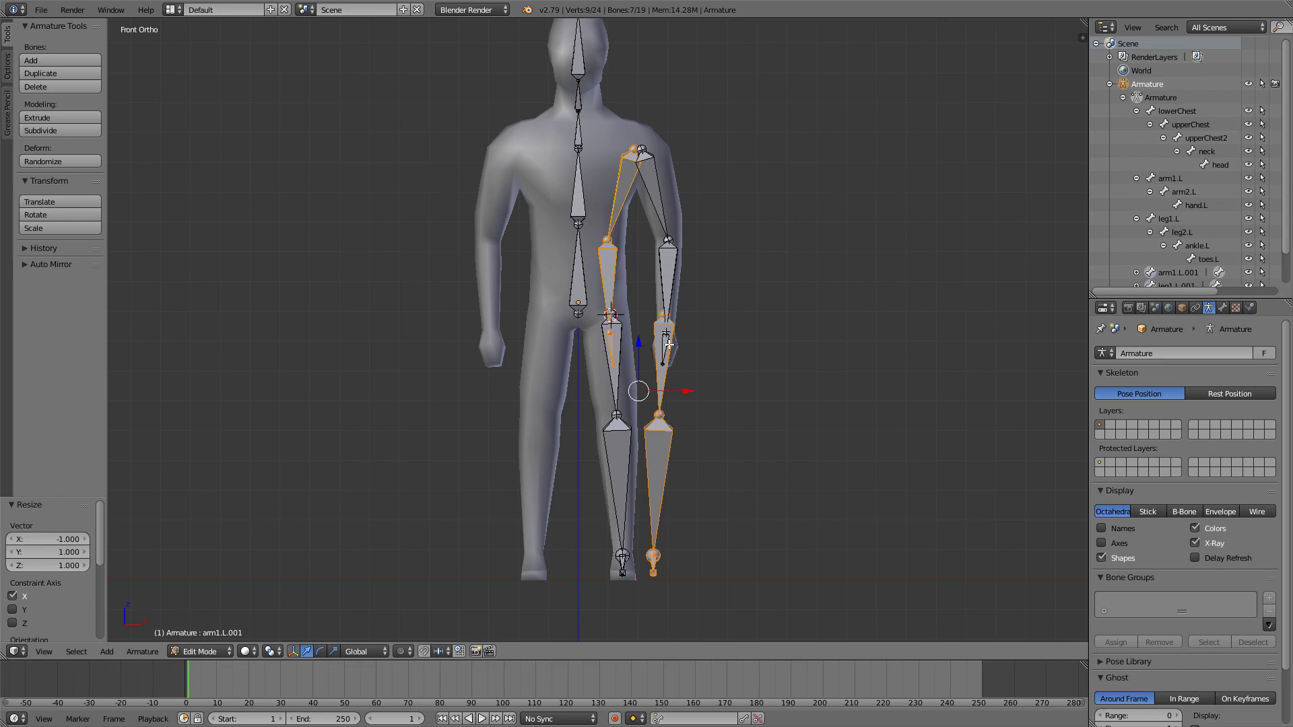
# Step: Move the flipped arm and leg bones about -4.018 along X so they sit inside the body's opposite limbs
pyautogui.press('g')
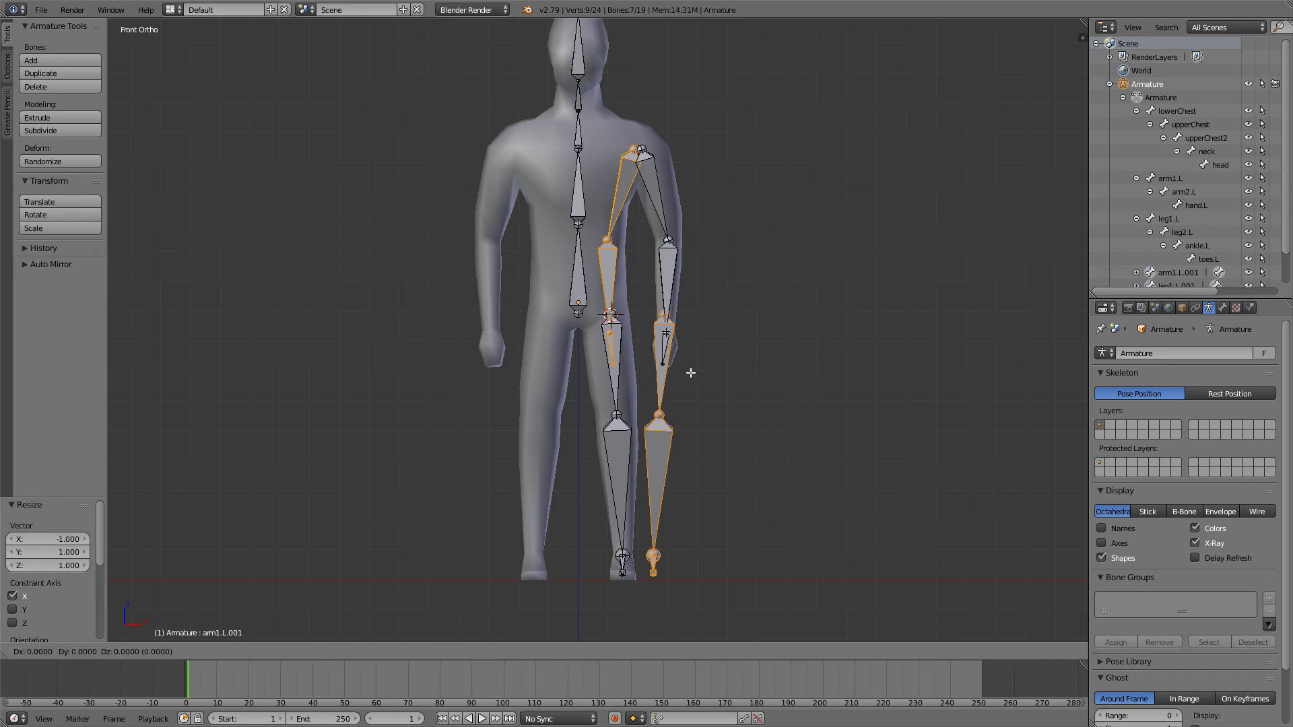
pyautogui.press('x')
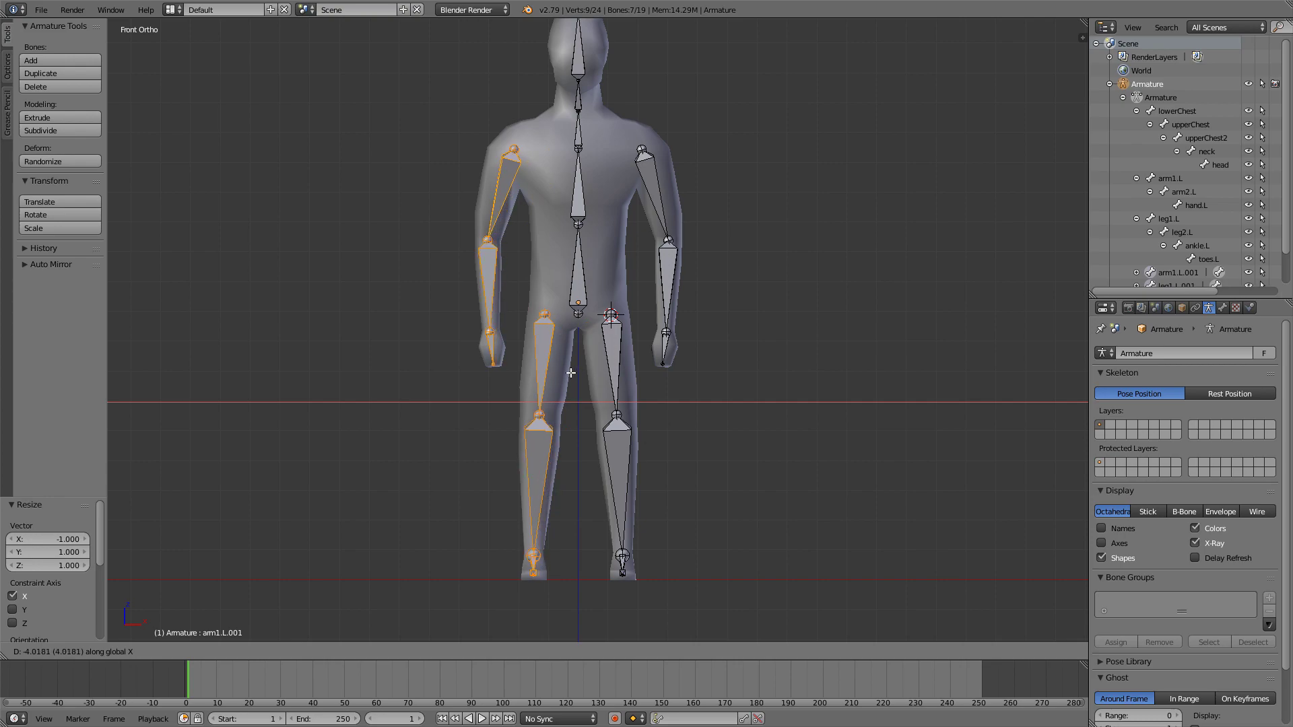
pyautogui.click(571, 373)
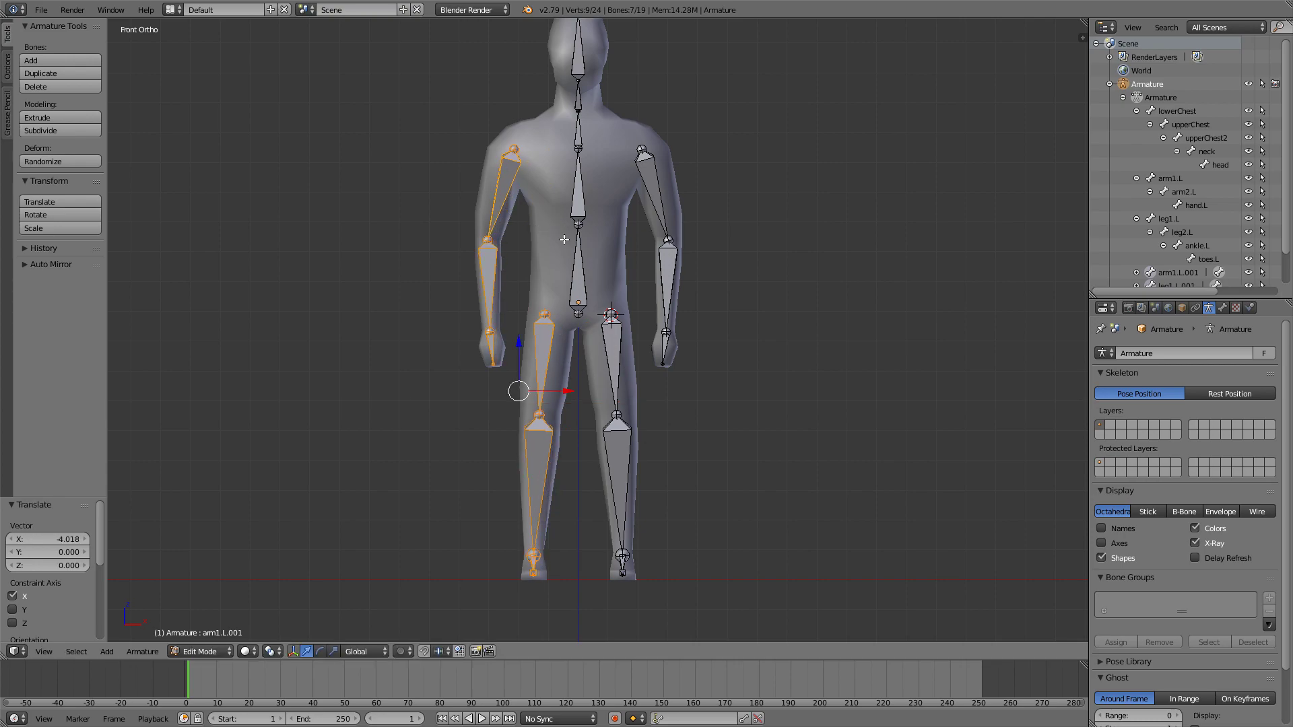
pyautogui.scroll(2, 564, 240)
pyautogui.press('g')
pyautogui.press('x')
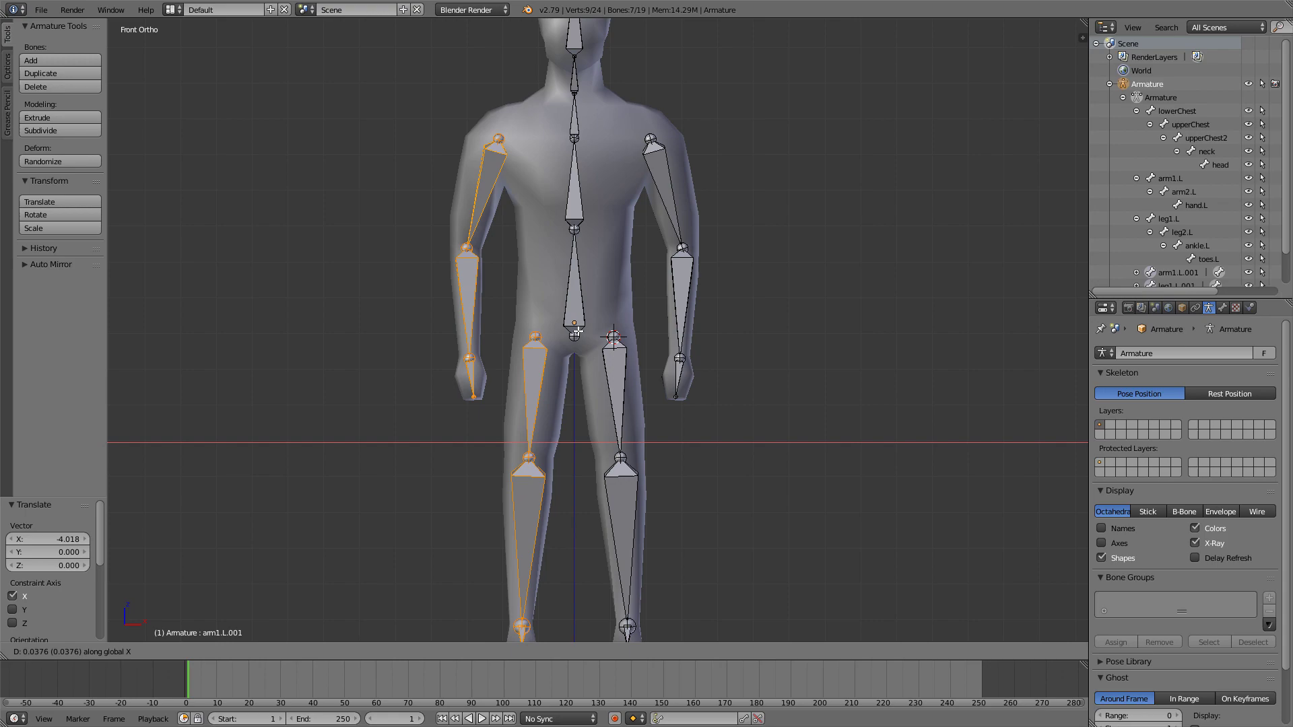
pyautogui.click(576, 332)
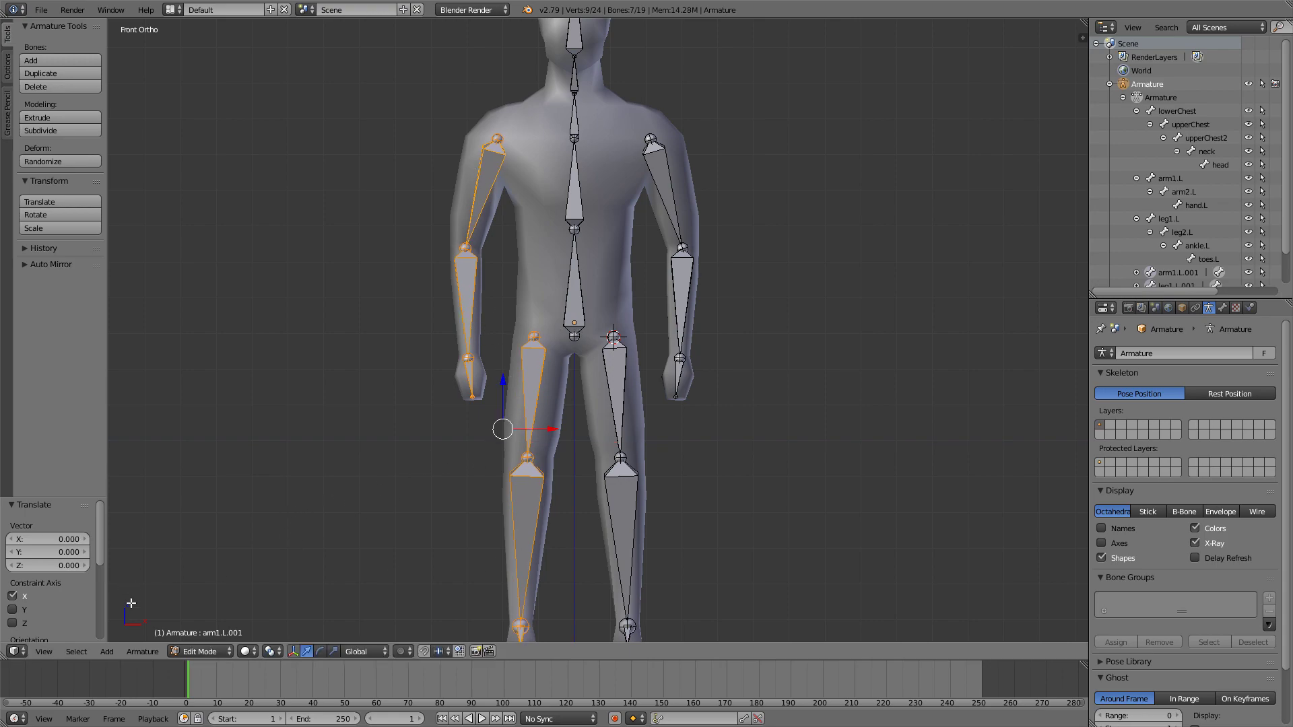
# Step: Flip the names of the copied bones and rename the copied upper arm bone as arm1.R
pyautogui.click(142, 651)
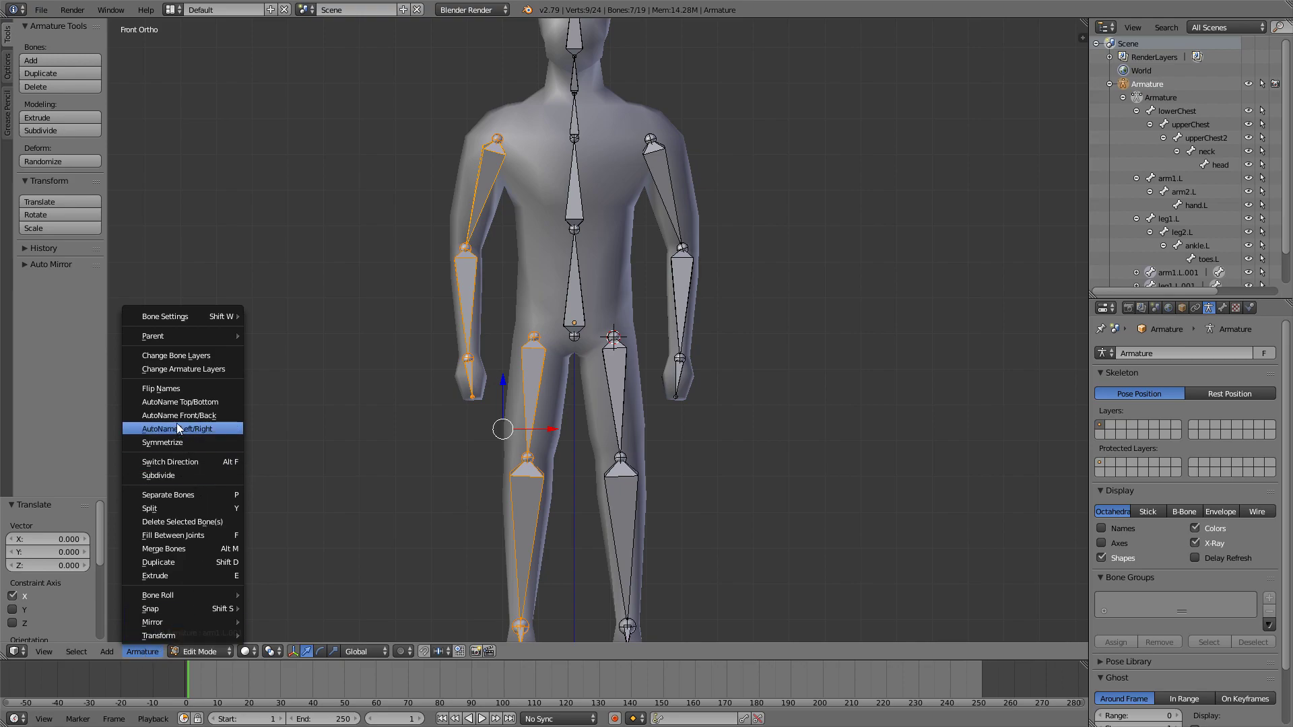
pyautogui.click(161, 388)
pyautogui.scroll(-2, 1228, 256)
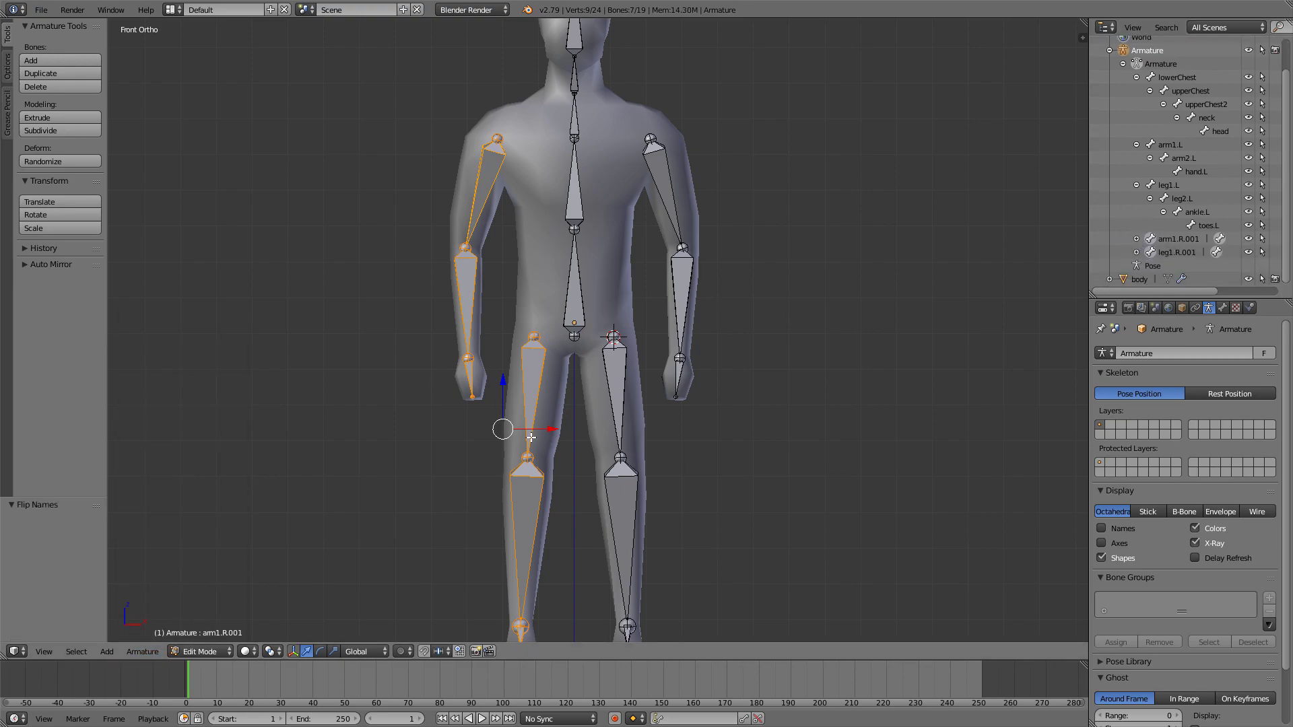
pyautogui.doubleClick(1187, 239)
pyautogui.press('End')
pyautogui.press('BackSpace')
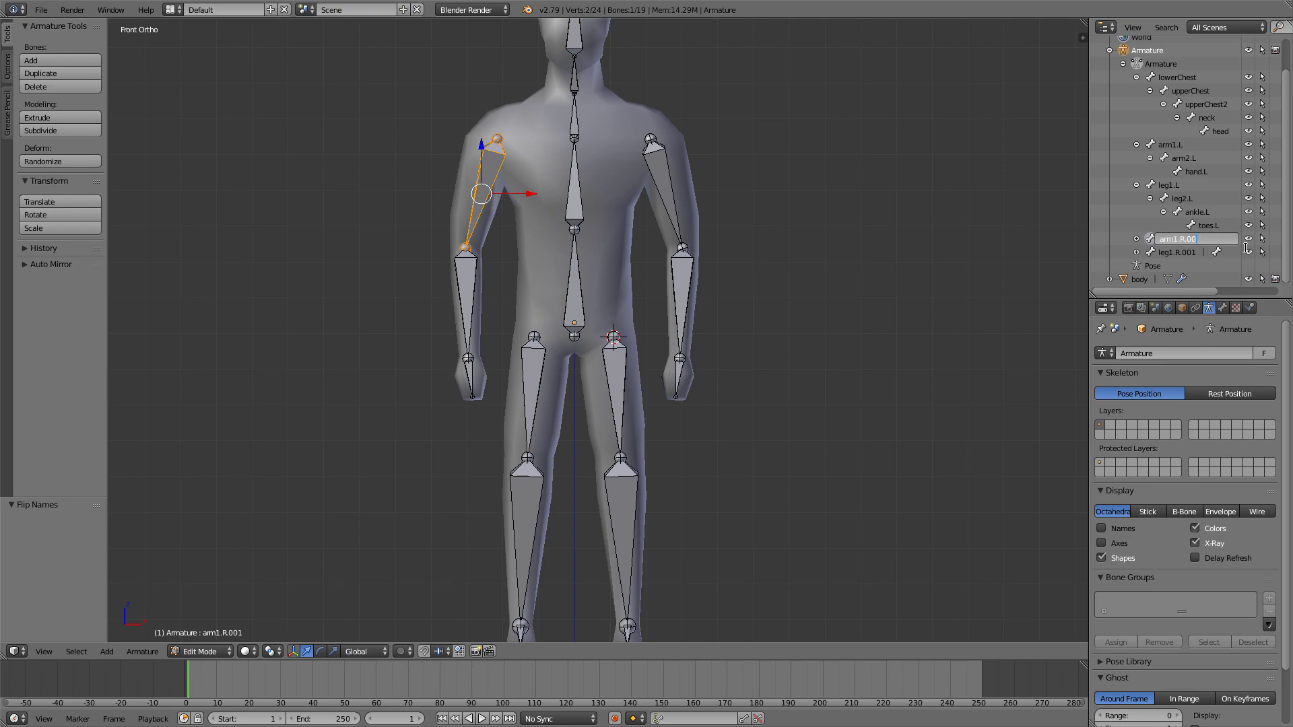
pyautogui.press('Return')
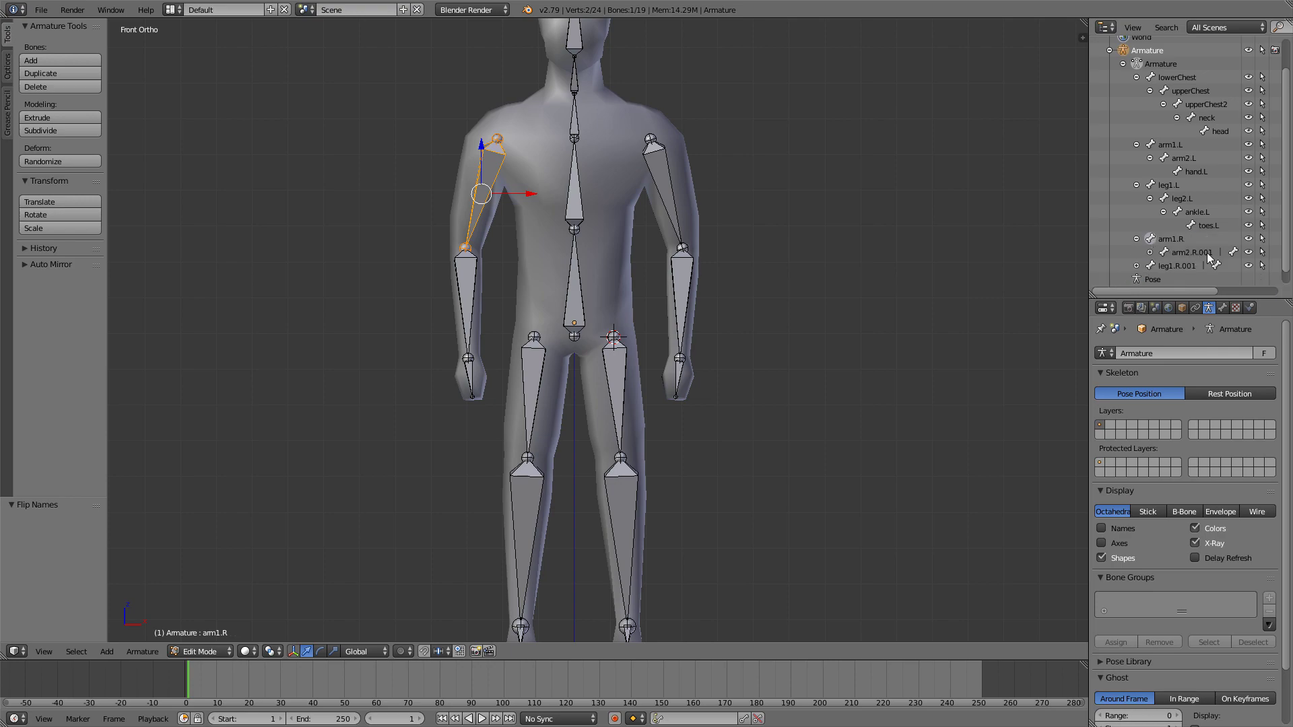
# Step: Rename the copied forearm and hand bones as arm2.R and hand.R, enlarging the outliner for room
pyautogui.doubleClick(1204, 252)
pyautogui.press('End')
pyautogui.press('BackSpace')
pyautogui.press('BackSpace')
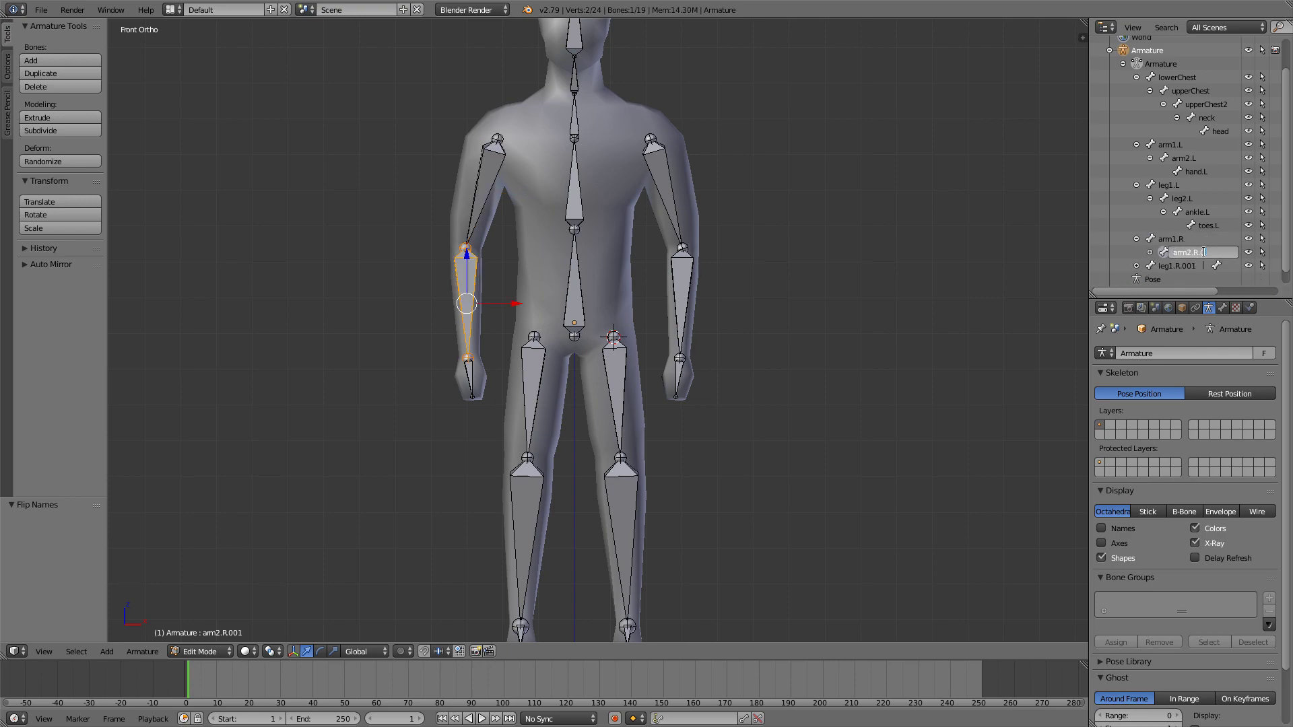
pyautogui.press('Return')
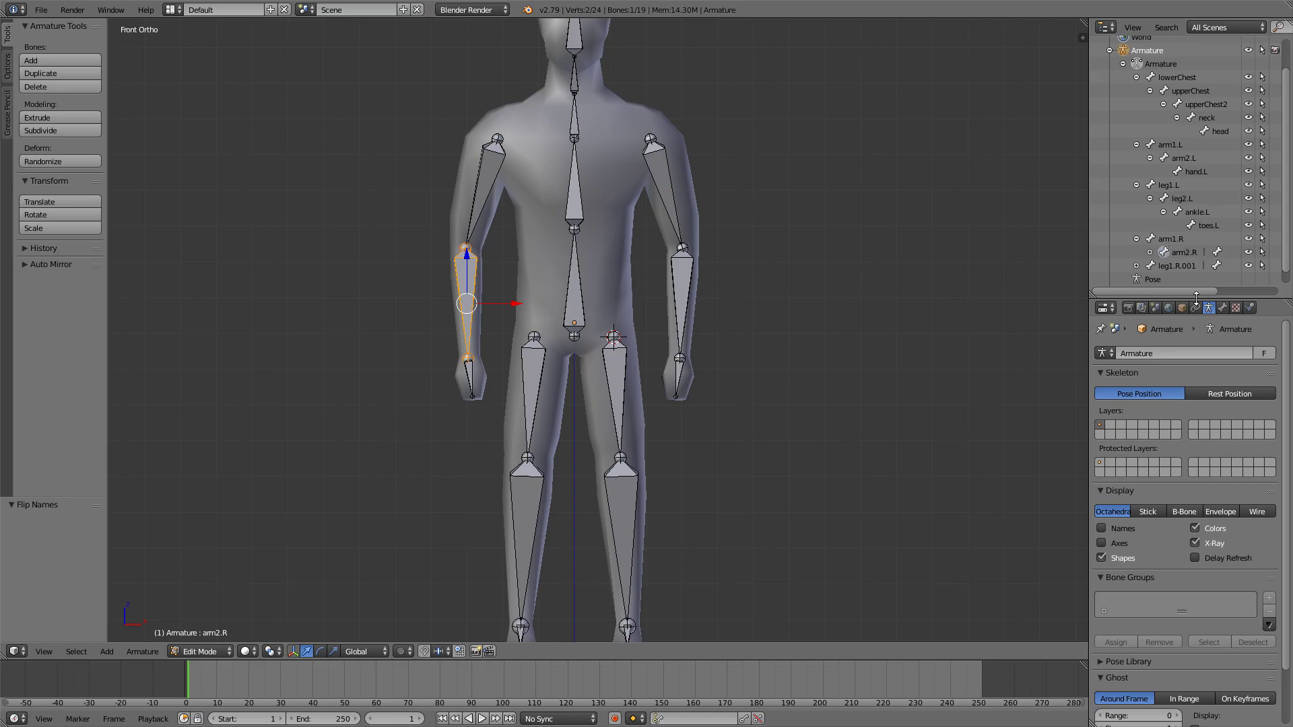
pyautogui.moveTo(1196, 300); pyautogui.dragTo(1192, 387)
pyautogui.click(1150, 286)
pyautogui.doubleClick(1196, 298)
pyautogui.press('End')
pyautogui.press('BackSpace')
pyautogui.press('BackSpace')
pyautogui.press('BackSpace')
pyautogui.press('BackSpace')
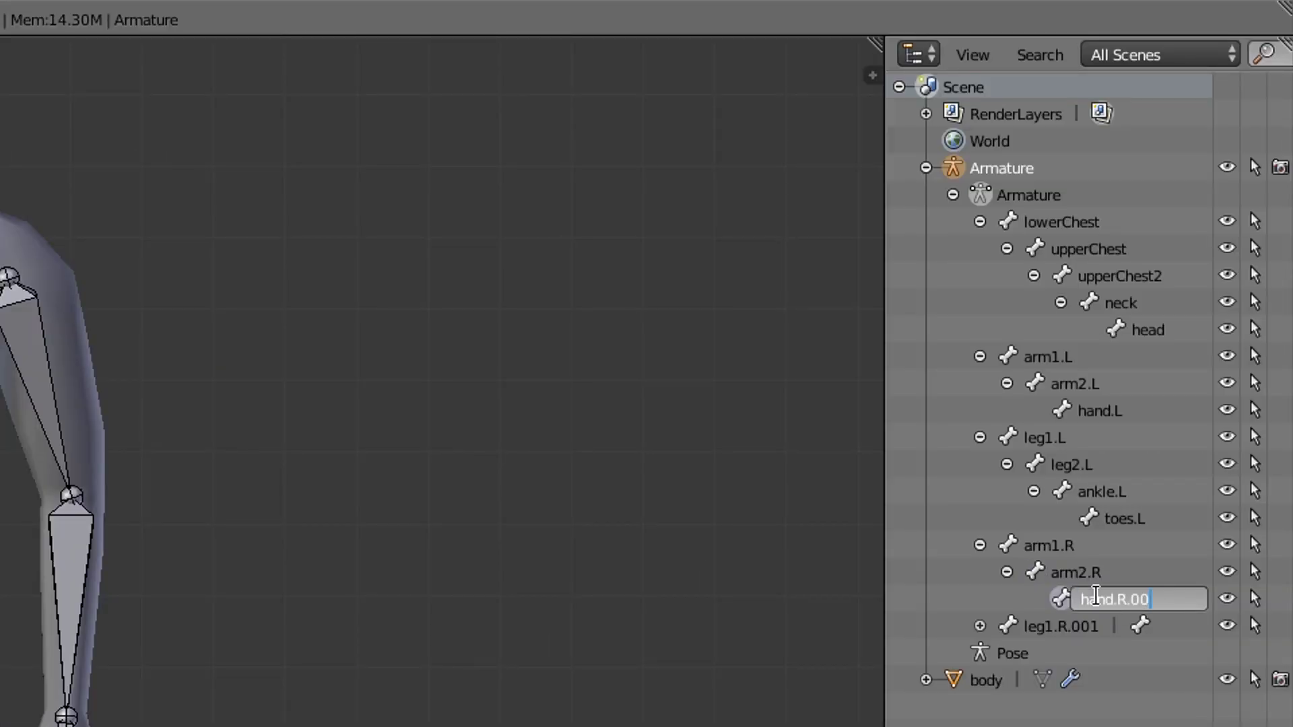
pyautogui.press('Return')
# Step: Rename the copied thigh and shin bones as leg1.R and leg2.R in the outliner
pyautogui.click(980, 626)
pyautogui.doubleClick(1050, 626)
pyautogui.press('End')
pyautogui.press('BackSpace')
pyautogui.press('BackSpace')
pyautogui.press('BackSpace')
pyautogui.press('BackSpace')
pyautogui.press('Return')
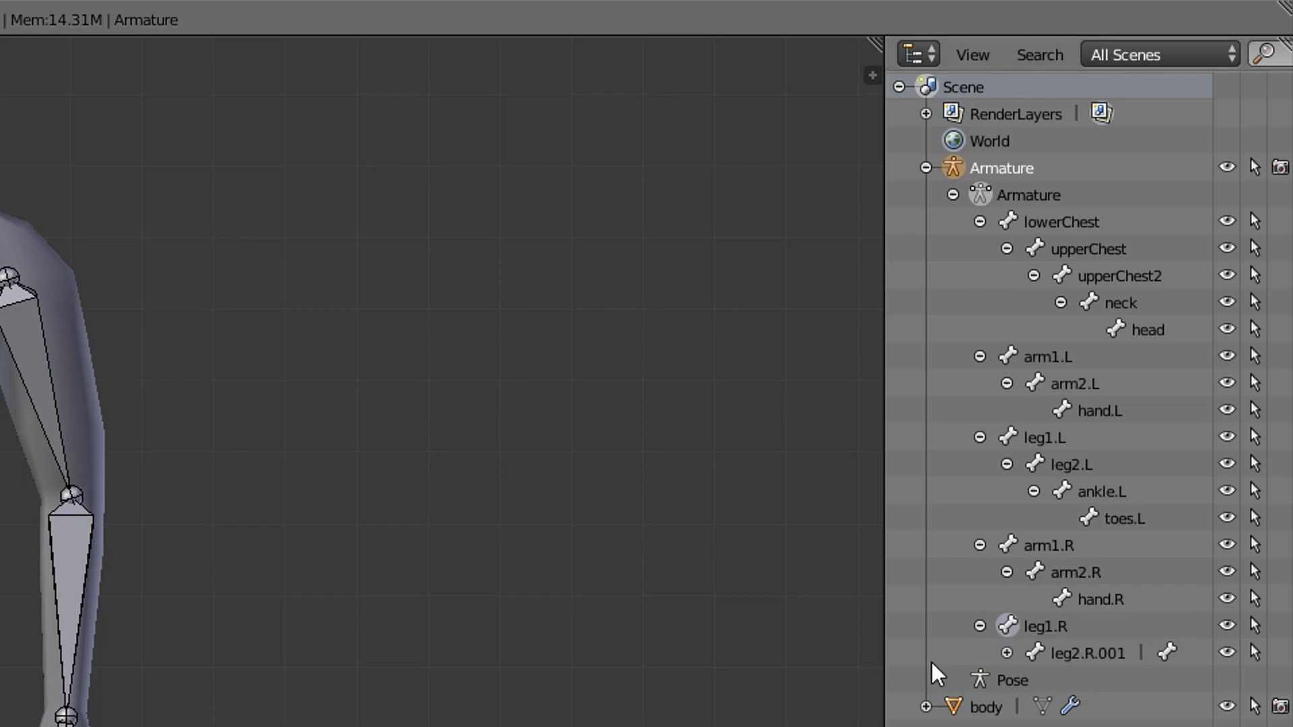
pyautogui.doubleClick(1116, 653)
pyautogui.press('End')
pyautogui.press('BackSpace')
pyautogui.press('BackSpace')
pyautogui.press('BackSpace')
pyautogui.press('BackSpace')
pyautogui.press('Return')
# Step: Expand the leg2.R branch and rename the copied foot bones as ankle.R and toes.R
pyautogui.click(1006, 653)
pyautogui.doubleClick(1104, 680)
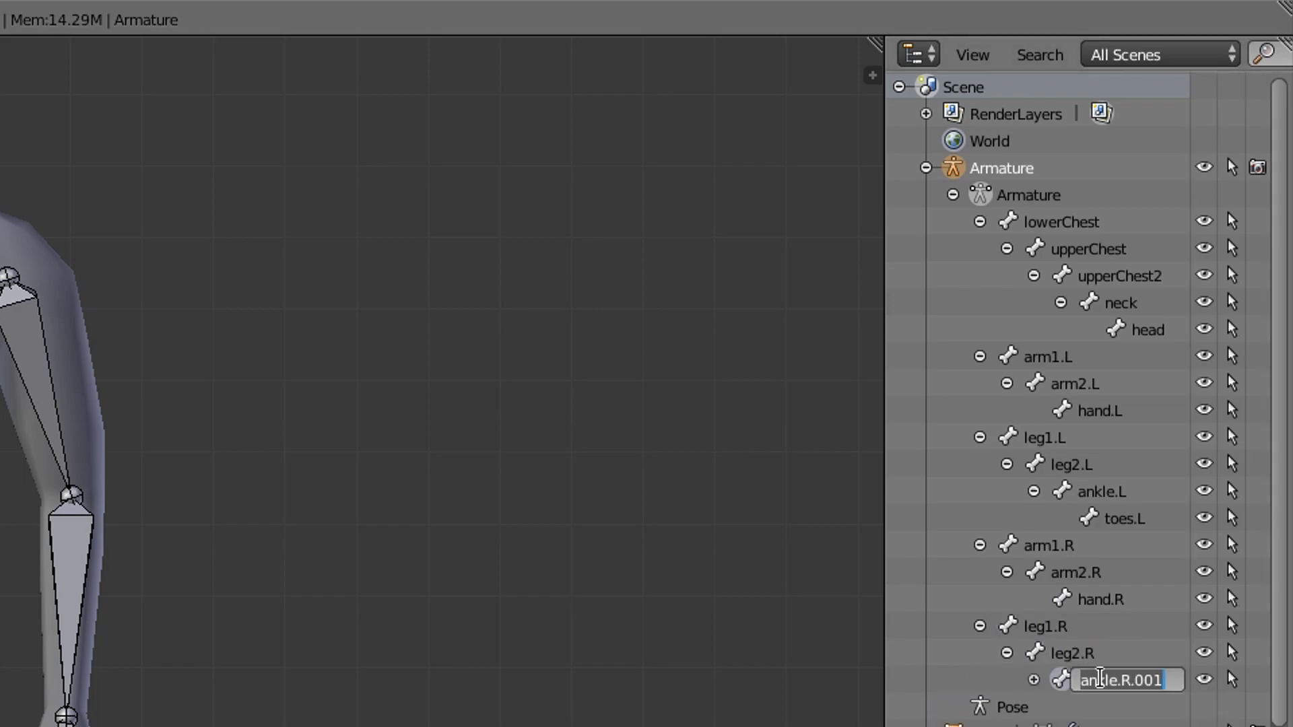
pyautogui.press('End')
pyautogui.press('BackSpace')
pyautogui.press('BackSpace')
pyautogui.press('BackSpace')
pyautogui.press('BackSpace')
pyautogui.press('Return')
pyautogui.click(1034, 680)
pyautogui.doubleClick(1125, 707)
pyautogui.press('End')
pyautogui.press('BackSpace')
pyautogui.press('BackSpace')
pyautogui.press('BackSpace')
pyautogui.press('BackSpace')
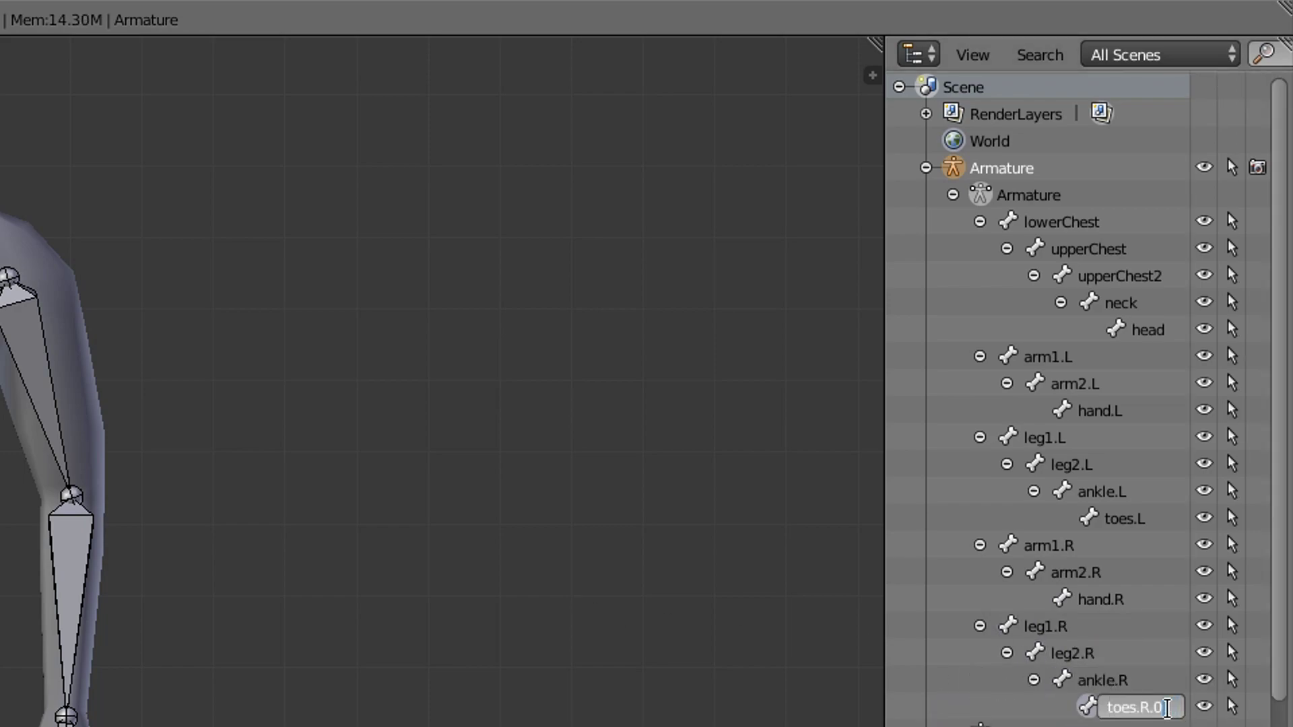
pyautogui.press('Return')
# Step: Collapse the leg, arm and chest bone hierarchies in the outliner
pyautogui.click(1007, 653)
pyautogui.click(979, 626)
pyautogui.click(1007, 572)
pyautogui.click(979, 545)
pyautogui.click(1033, 492)
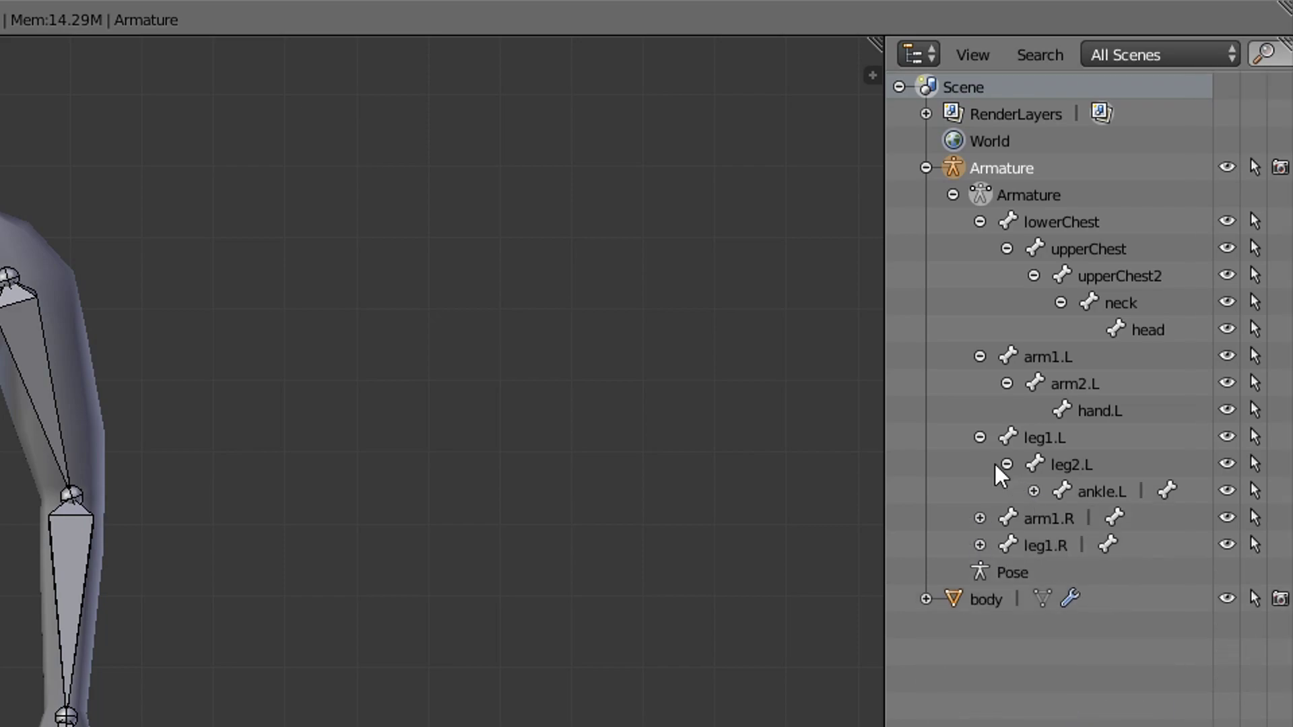
pyautogui.click(1007, 464)
pyautogui.click(980, 437)
pyautogui.click(1007, 384)
pyautogui.click(980, 357)
pyautogui.click(1061, 303)
pyautogui.click(1034, 276)
pyautogui.click(1007, 249)
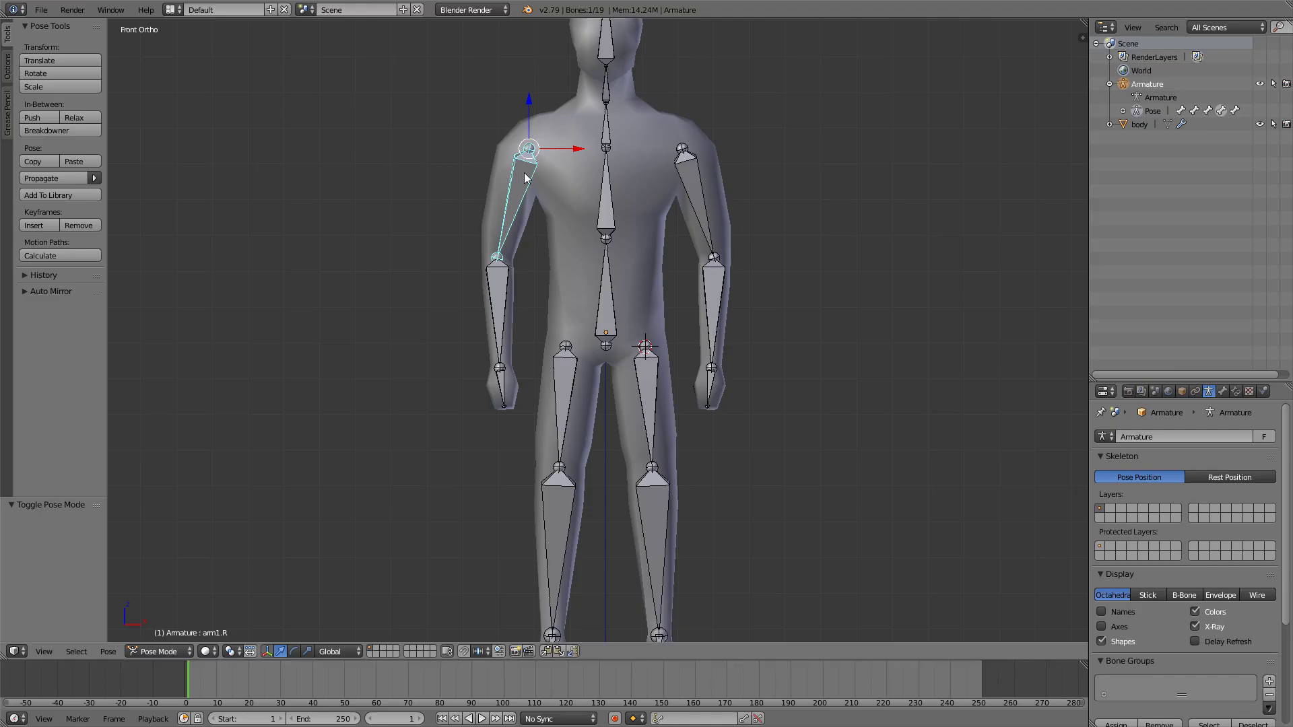
# Step: In the armature's Edit Mode, parent arm1.R and arm1.L to the upperChest bone with Keep Offset
pyautogui.hotkey('ctrl', 'Tab')
pyautogui.press('Tab')
pyautogui.keyDown('shift'); pyautogui.moveTo(621, 201); pyautogui.dragTo(671, 248, button='middle'); pyautogui.keyUp('shift')
pyautogui.scroll(2, 528, 217)
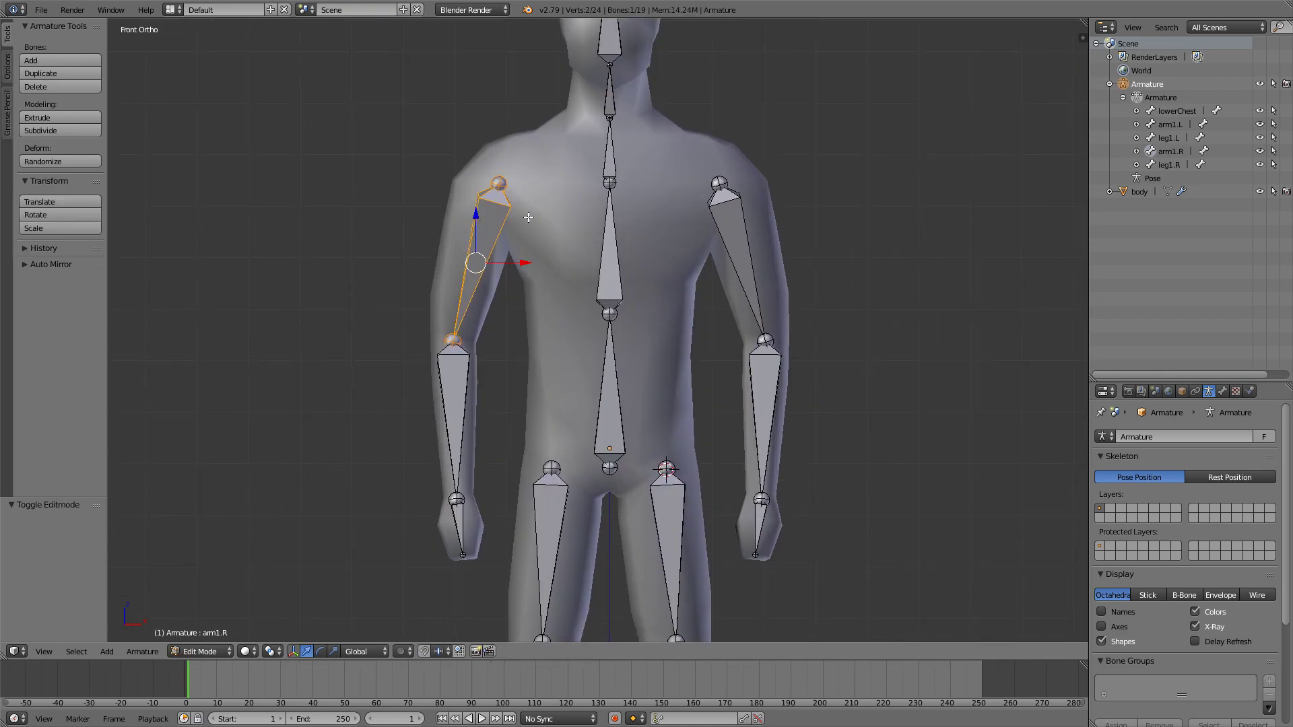
pyautogui.keyDown('shift'); pyautogui.rightClick(729, 209); pyautogui.keyUp('shift')
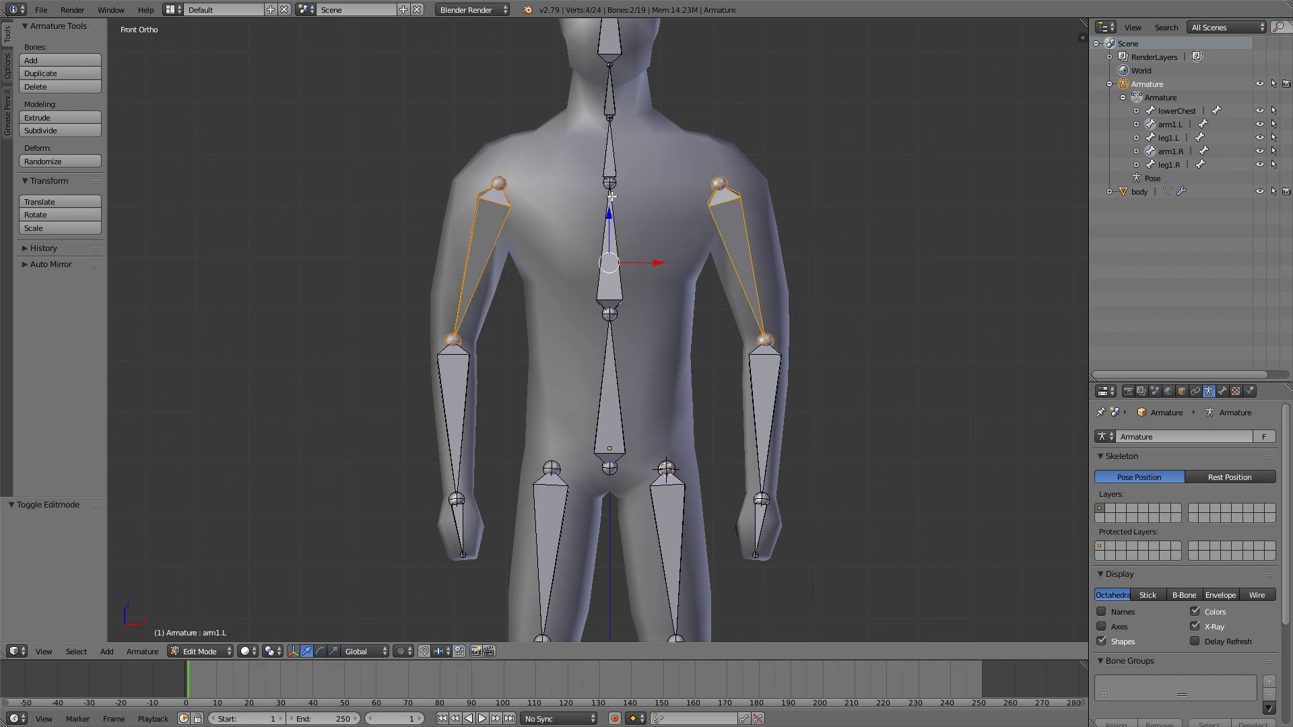
pyautogui.keyDown('shift'); pyautogui.rightClick(609, 291); pyautogui.keyUp('shift')
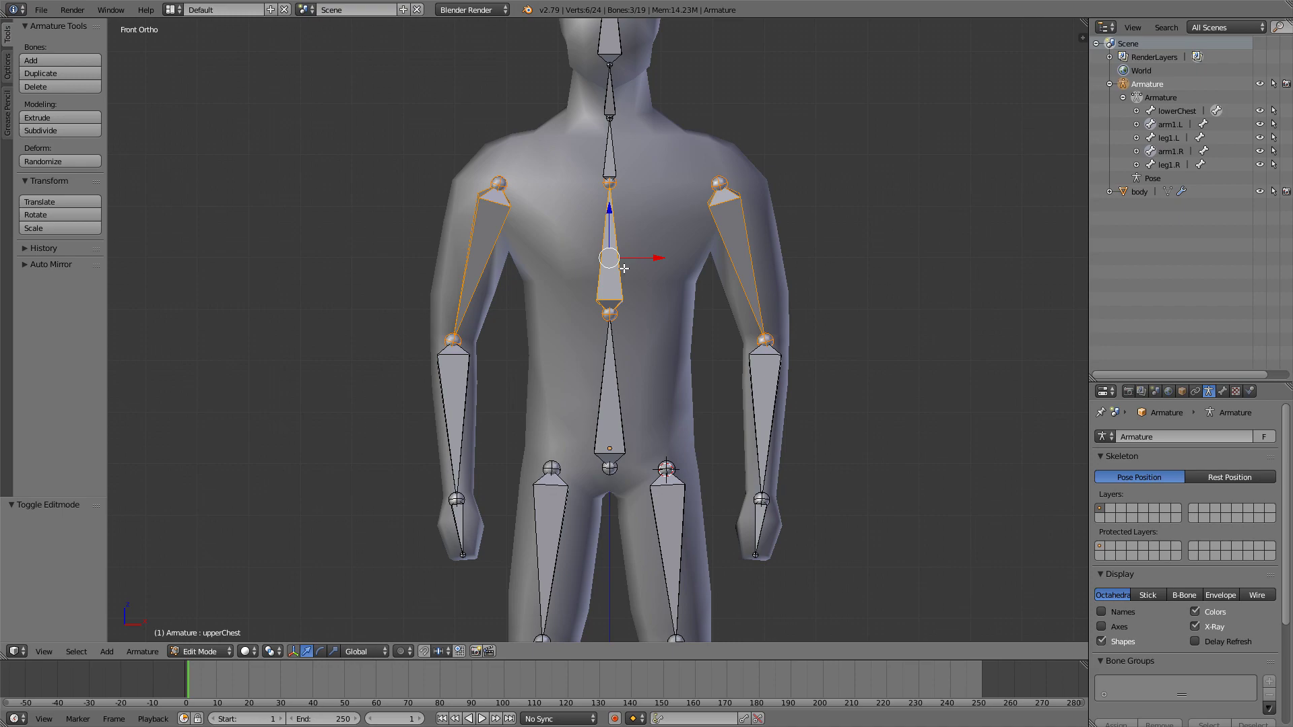
pyautogui.hotkey('ctrl', 'p')
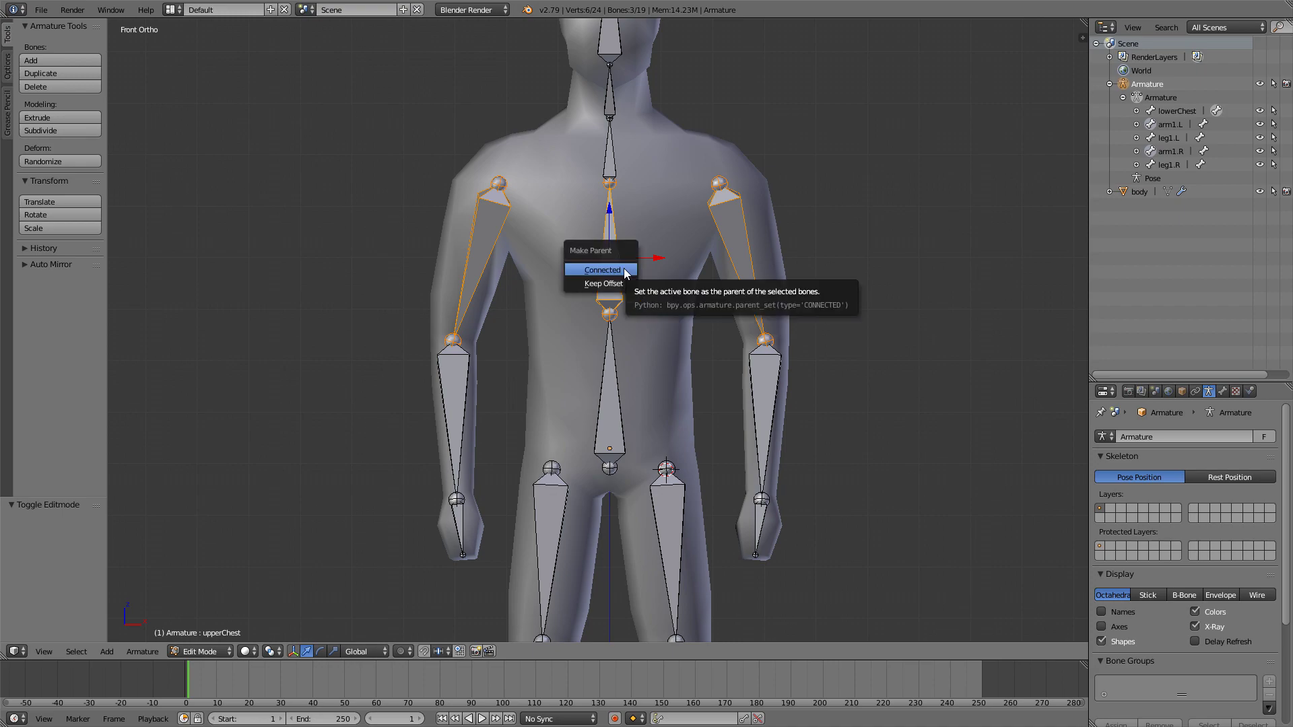
pyautogui.click(608, 283)
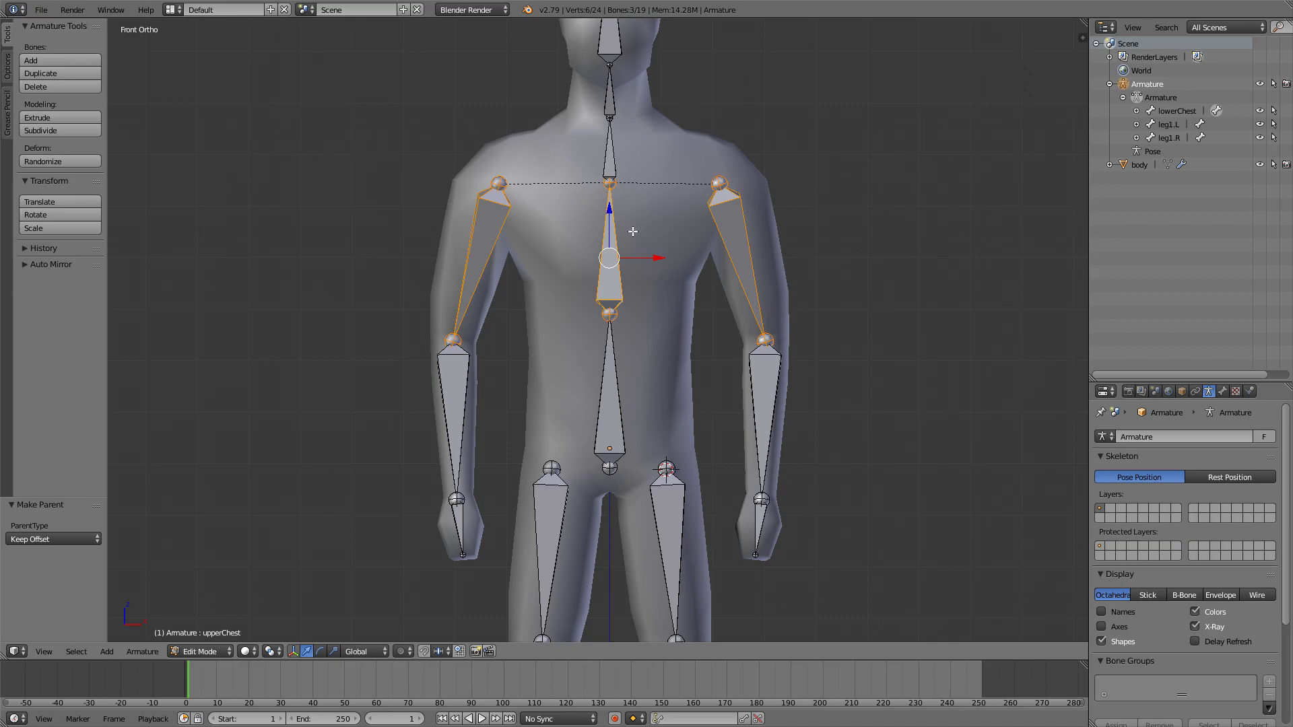
# Step: Parent the thigh bones leg1.L and leg1.R to the lowerChest bone with Keep Offset
pyautogui.keyDown('shift'); pyautogui.moveTo(655, 352); pyautogui.dragTo(629, 156, button='middle'); pyautogui.keyUp('shift')
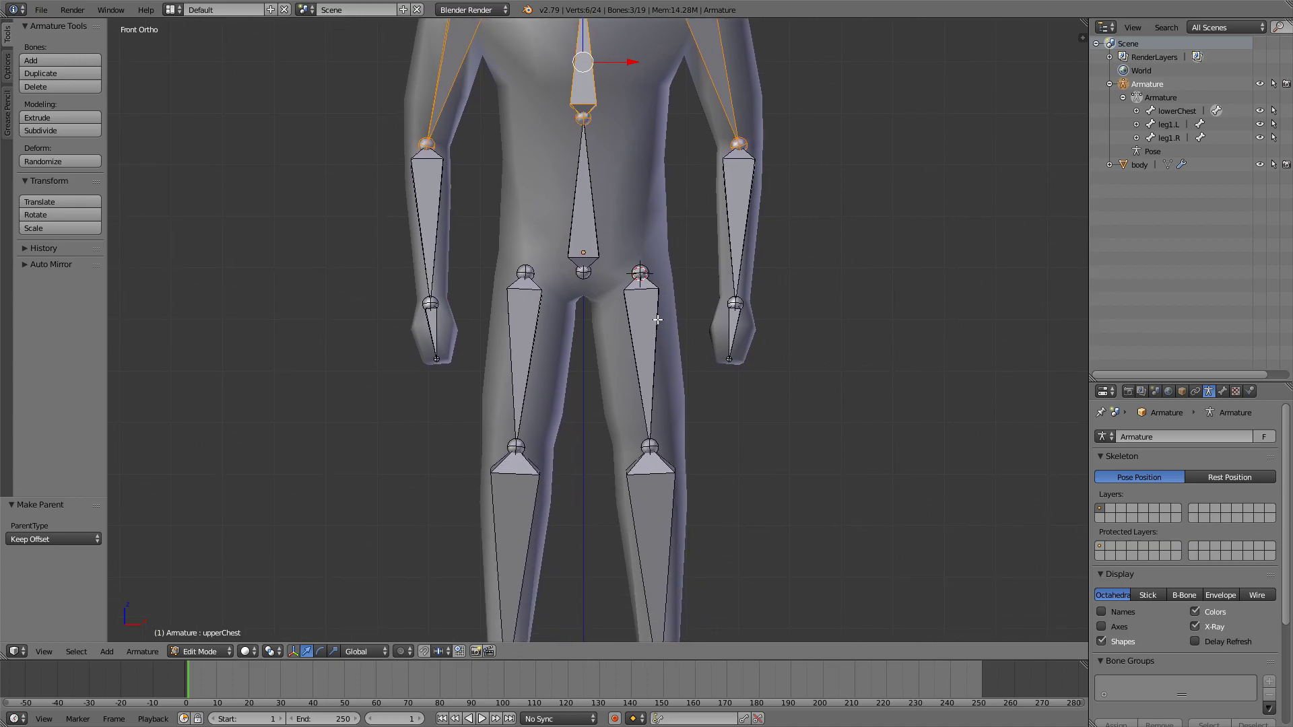
pyautogui.rightClick(651, 322)
pyautogui.press('c')
pyautogui.keyDown('shift'); pyautogui.rightClick(519, 347); pyautogui.keyUp('shift')
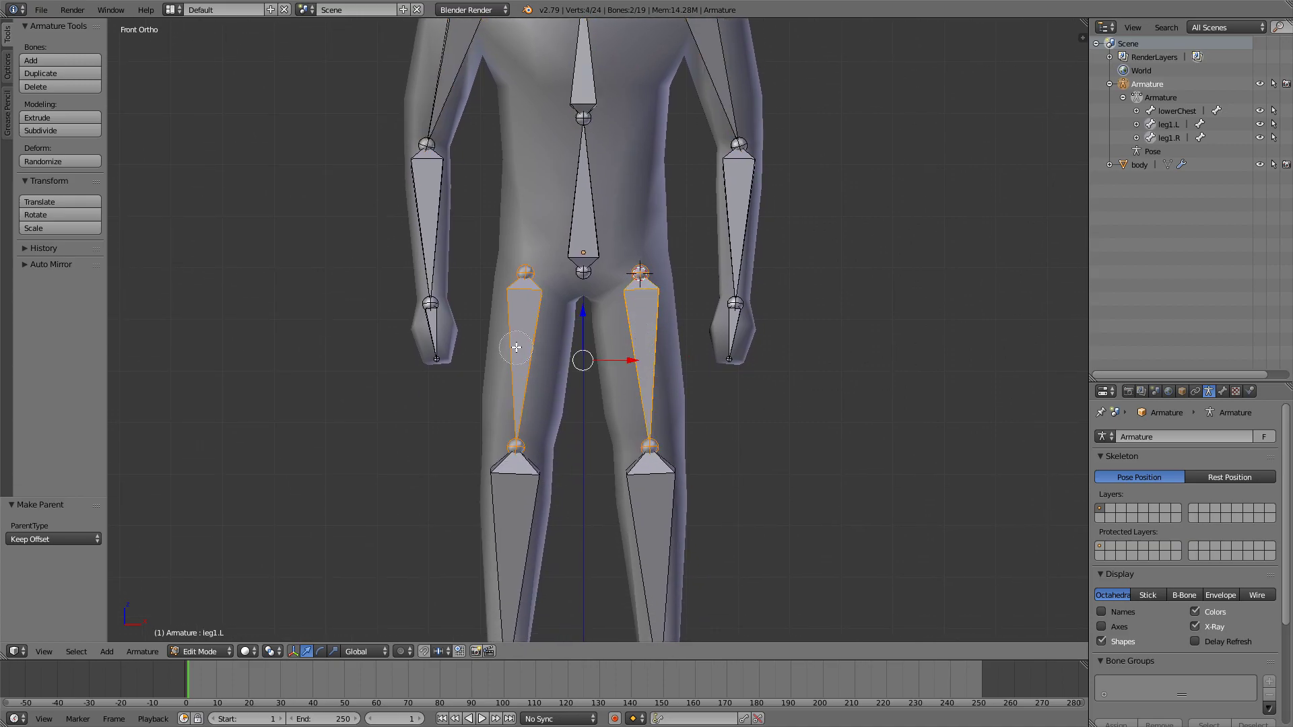
pyautogui.scroll(2, 599, 308)
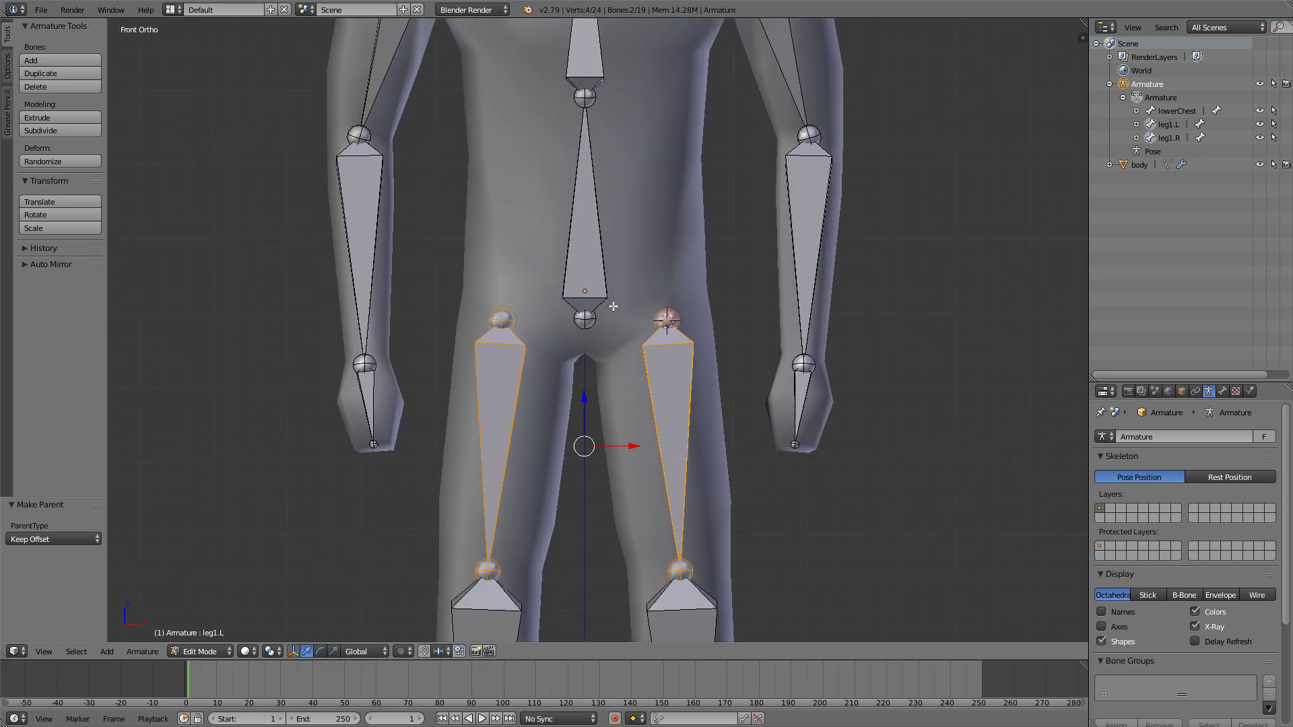
pyautogui.keyDown('shift'); pyautogui.rightClick(587, 251); pyautogui.keyUp('shift')
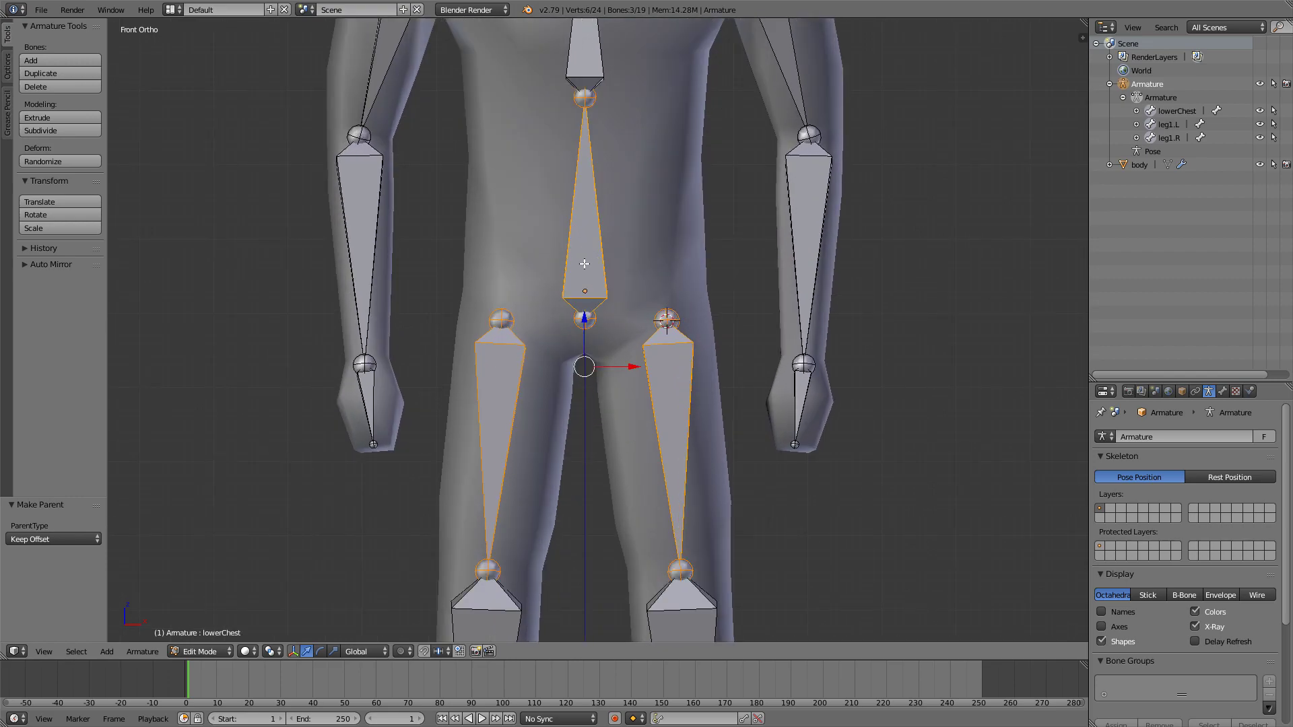
pyautogui.hotkey('ctrl', 'p')
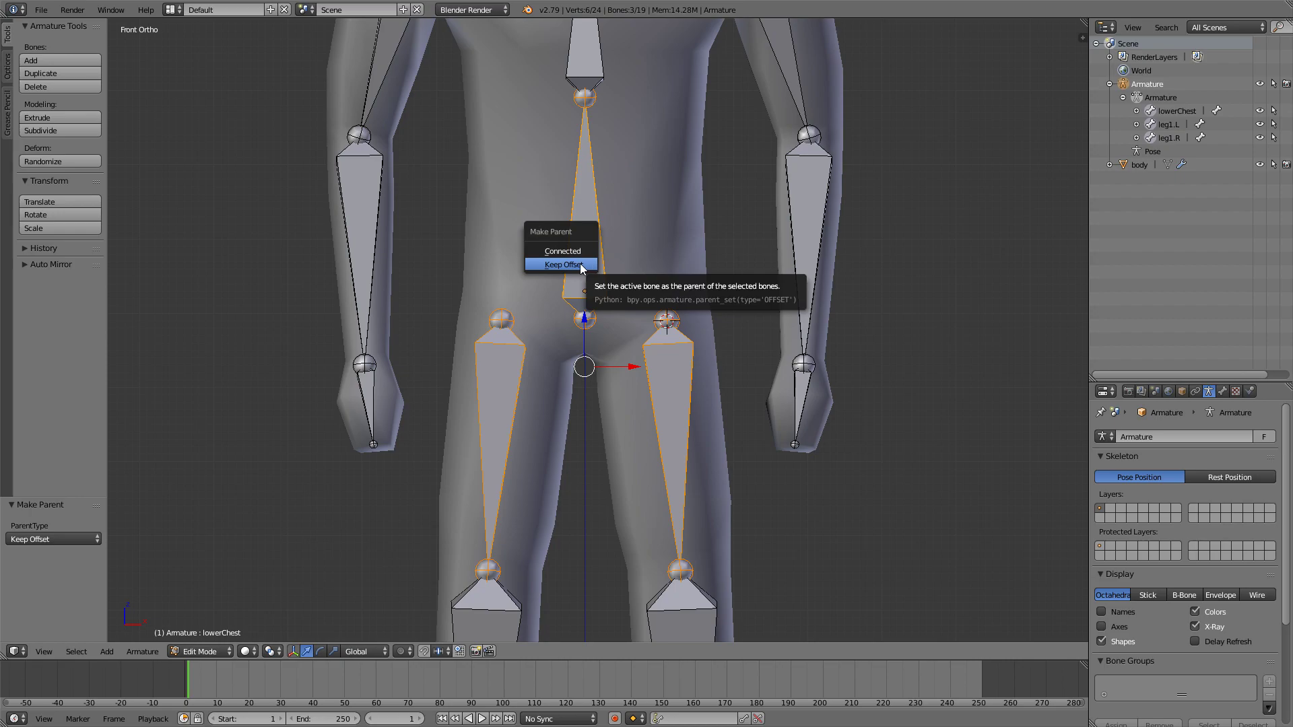
pyautogui.click(581, 266)
# Step: Check the parenting in Pose Mode by test-rotating the lowerChest and upperChest bones, cancelling each rotation
pyautogui.scroll(-3, 626, 290)
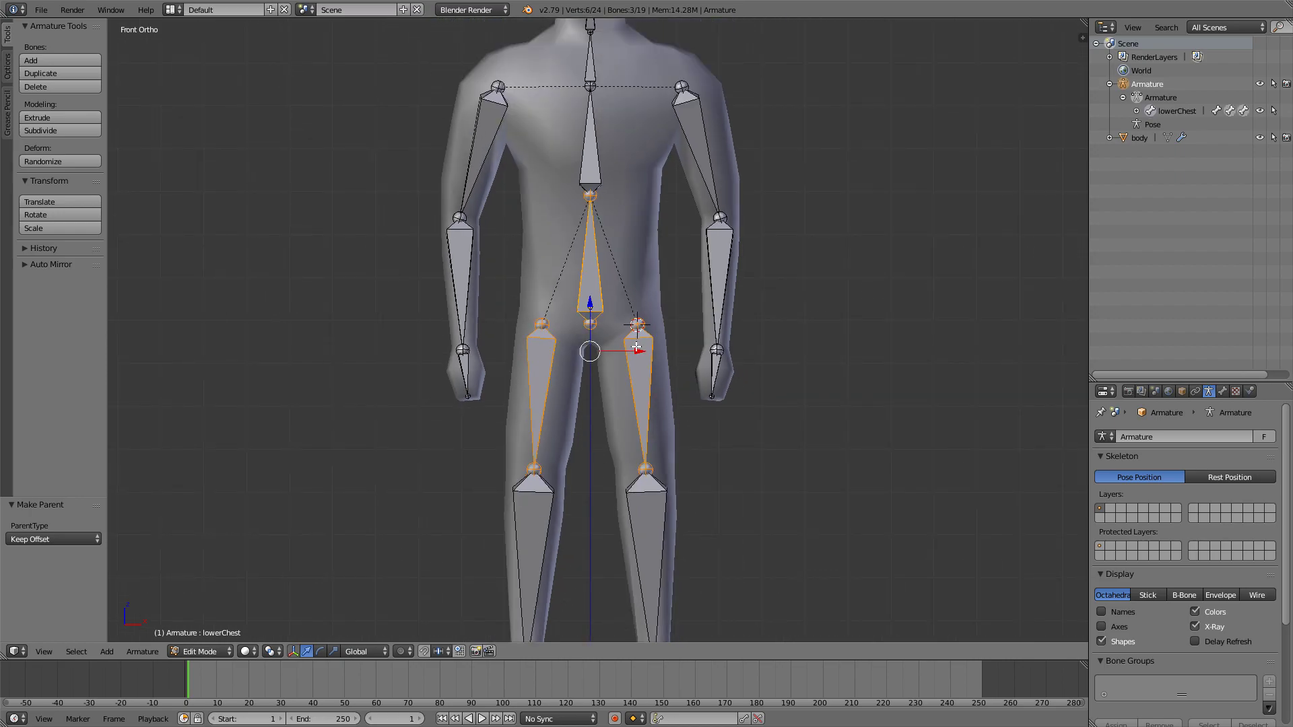
pyautogui.hotkey('ctrl', 'Tab')
pyautogui.rightClick(591, 286)
pyautogui.press('r')
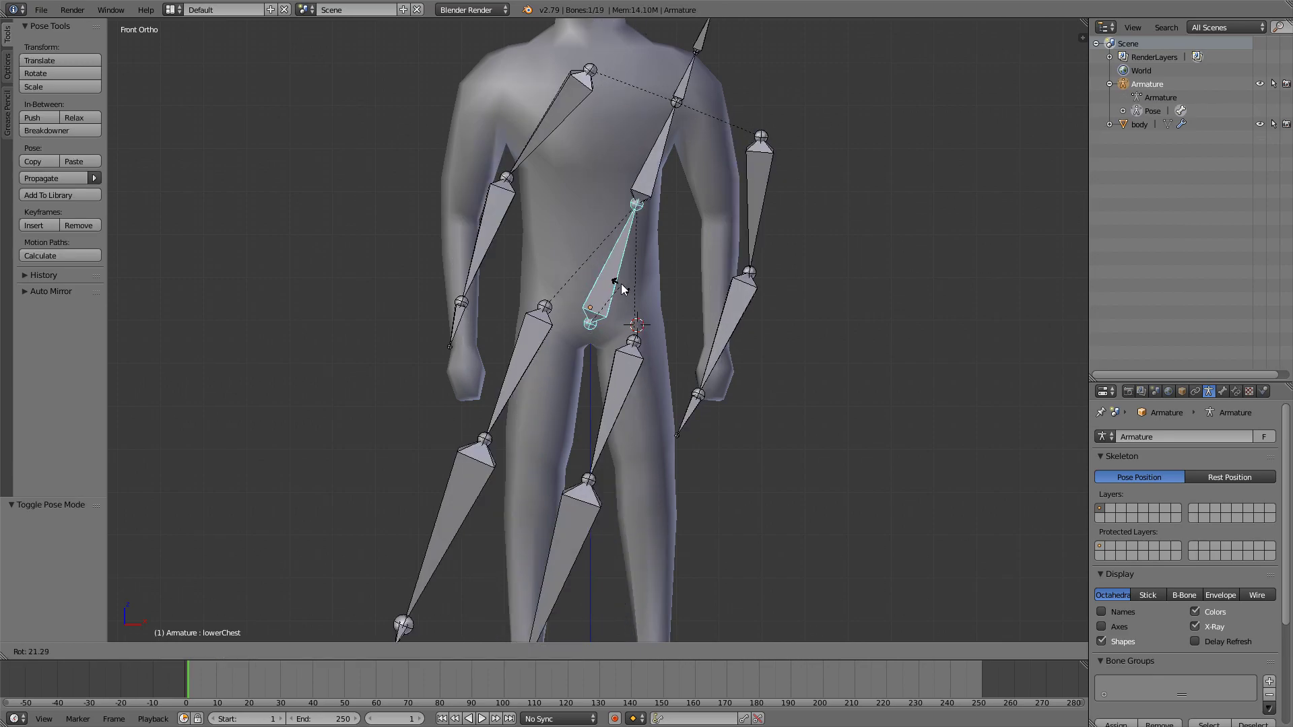
pyautogui.rightClick(611, 252)
pyautogui.keyDown('shift'); pyautogui.moveTo(614, 242); pyautogui.dragTo(612, 297, button='middle'); pyautogui.keyUp('shift')
pyautogui.rightClick(596, 211)
pyautogui.press('r')
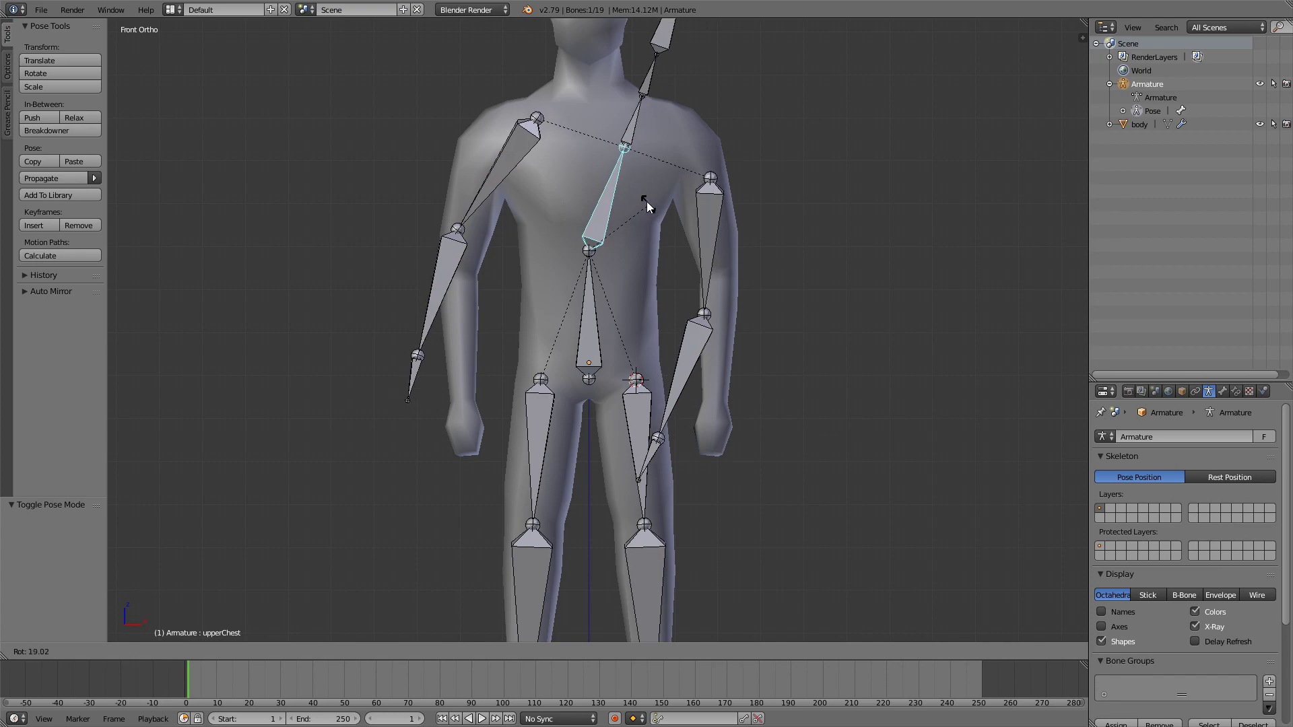
pyautogui.rightClick(639, 203)
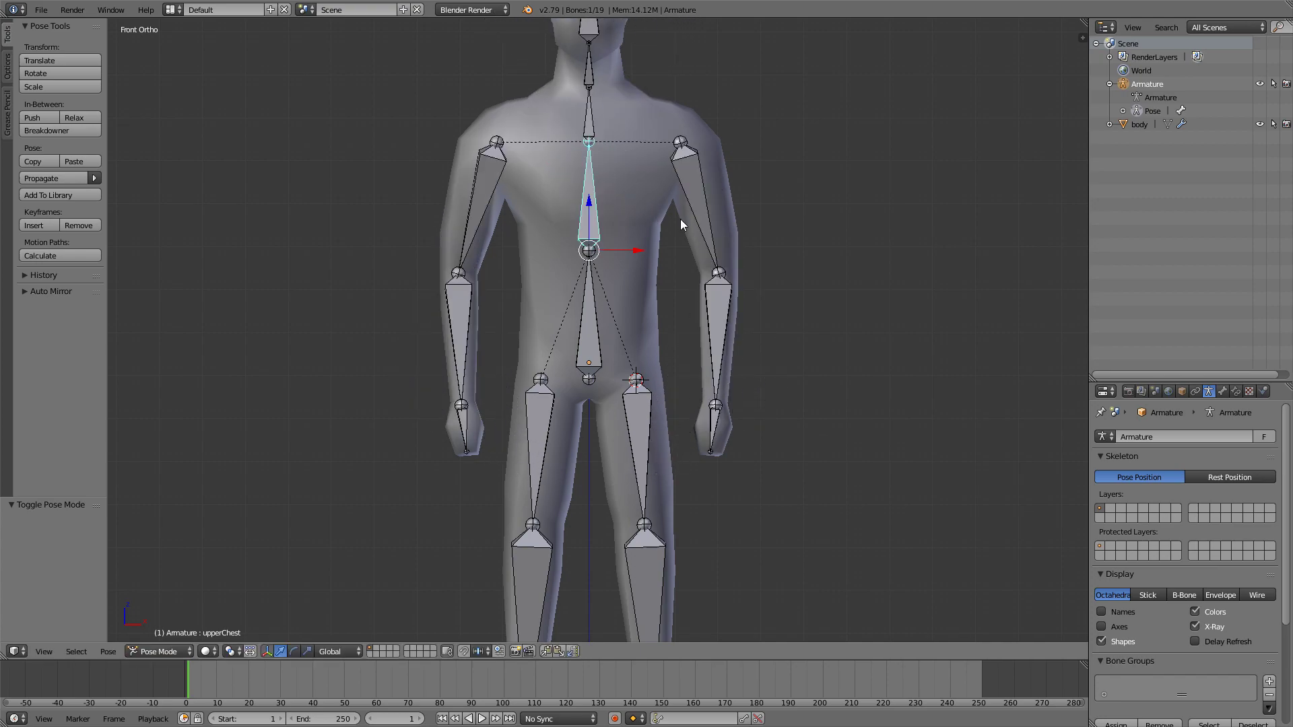
# Step: In the armature's Edit Mode, extrude new bones from both ankle joints about 1.76 units backward along the global Y axis
pyautogui.keyDown('shift'); pyautogui.scroll(-2, 672, 274); pyautogui.keyUp('shift')
pyautogui.hotkey('ctrl', 'Tab')
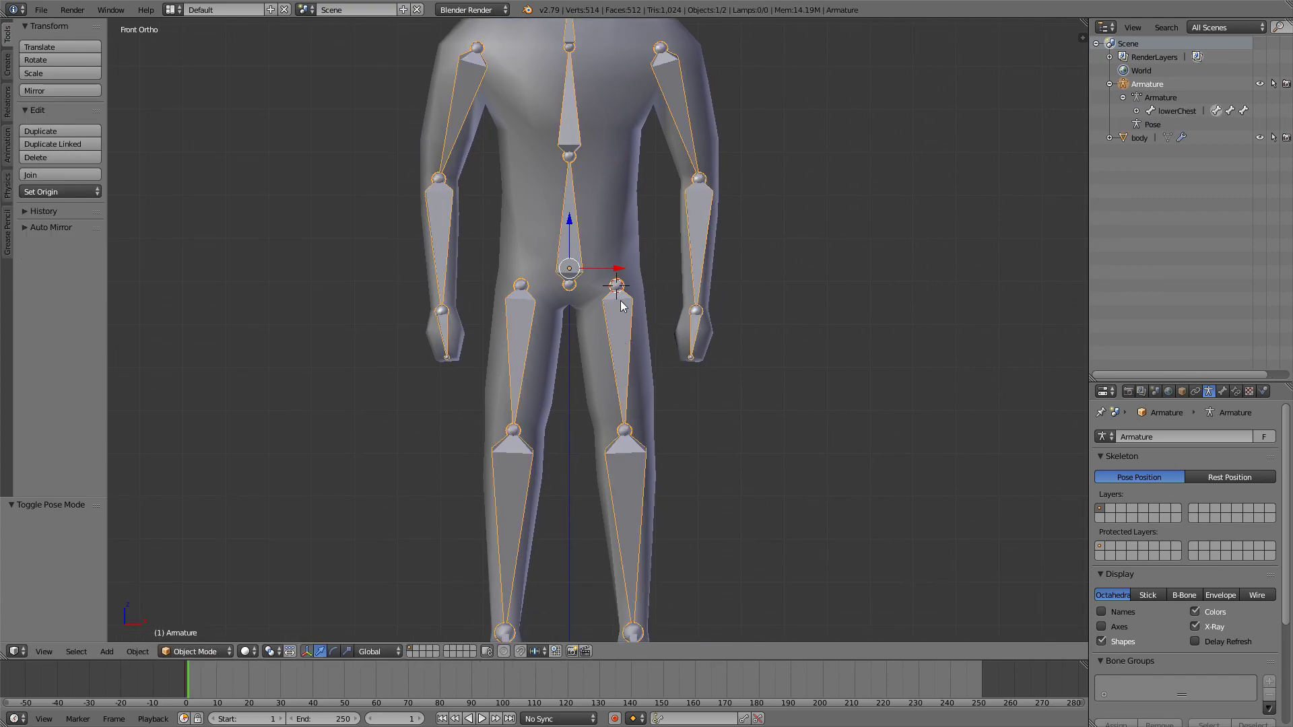
pyautogui.press('Tab')
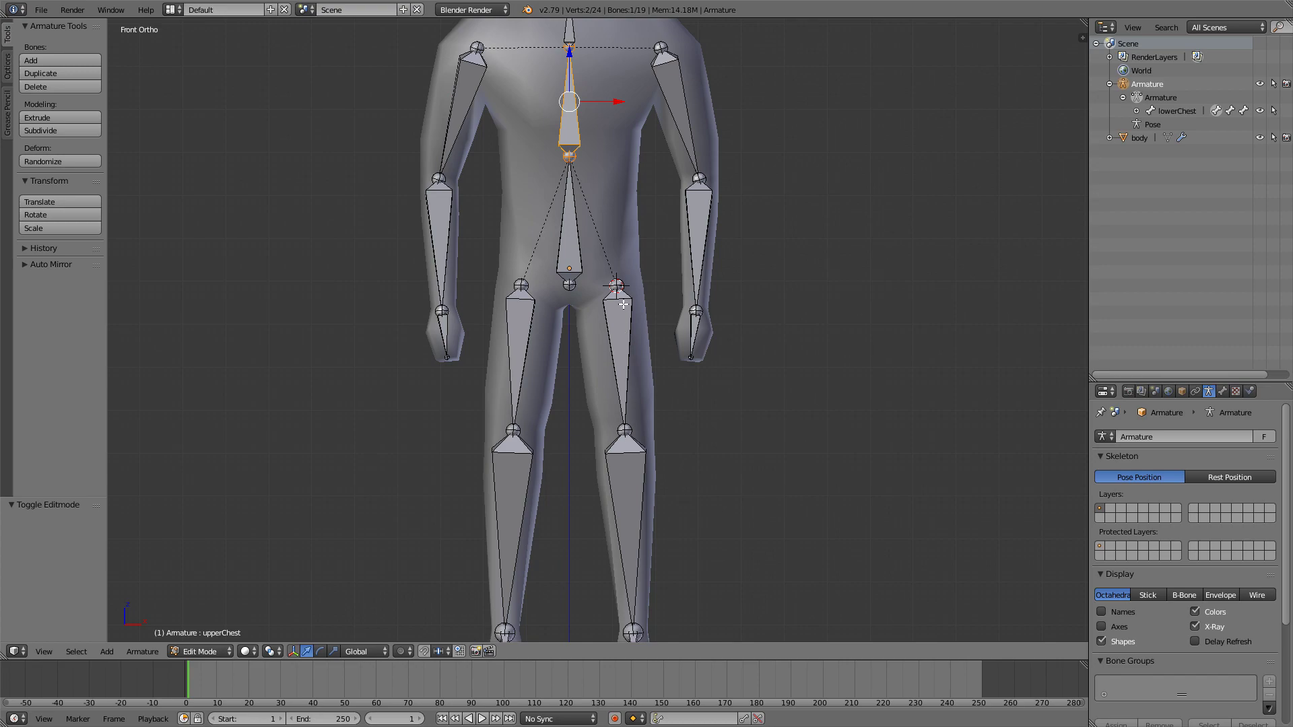
pyautogui.hotkey('shift', 'c')
pyautogui.keyDown('shift'); pyautogui.moveTo(623, 304); pyautogui.dragTo(629, 272, button='middle'); pyautogui.keyUp('shift')
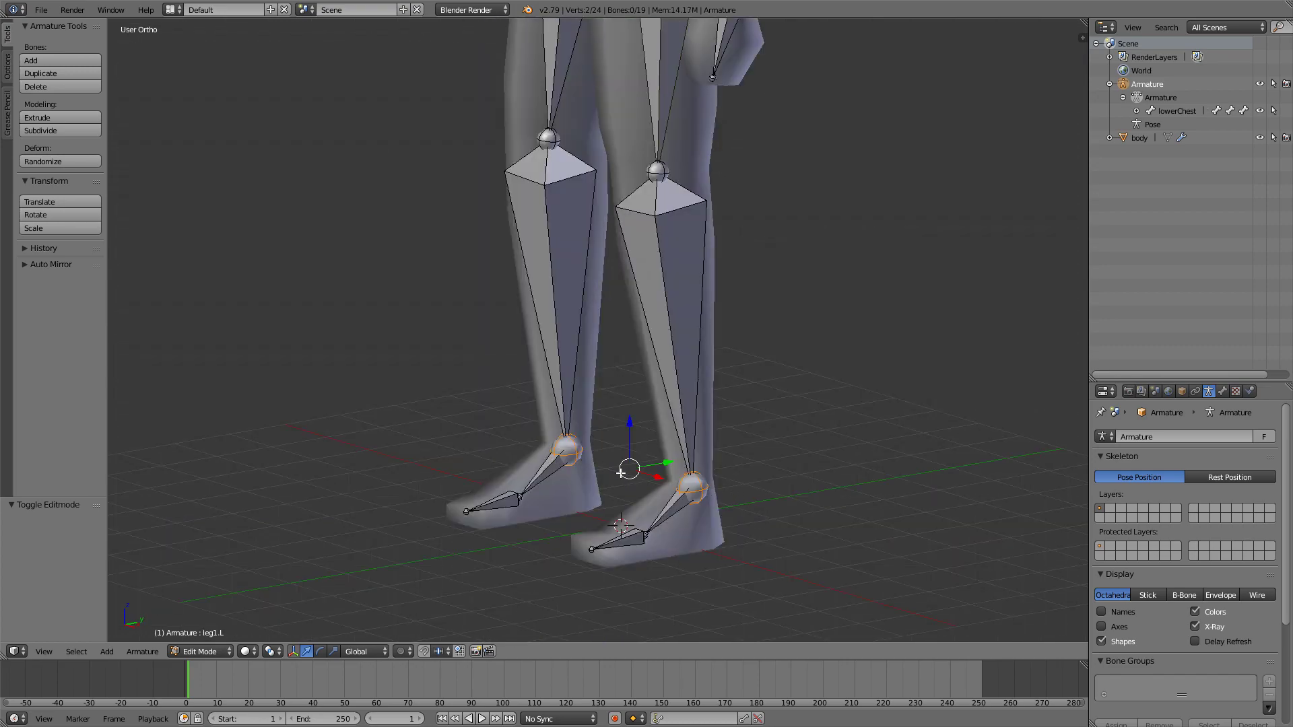
pyautogui.press('KP_3')
pyautogui.scroll(4, 744, 462)
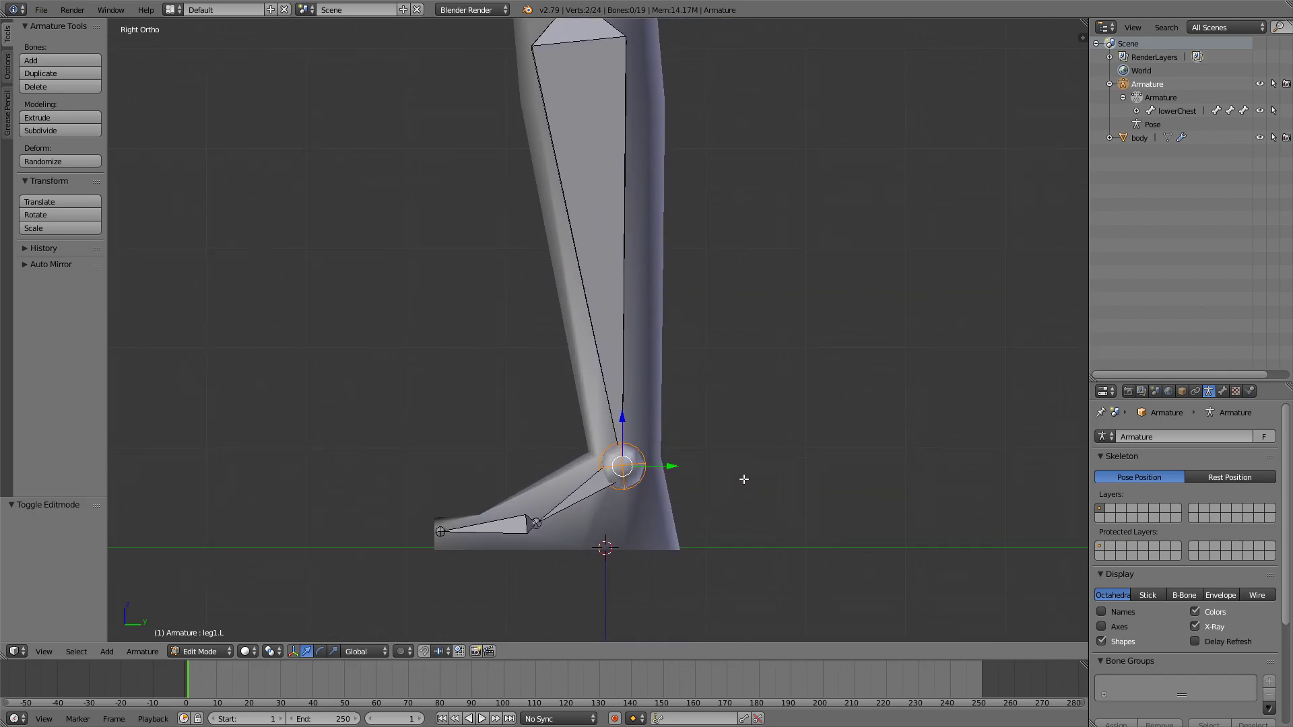
pyautogui.keyDown('shift'); pyautogui.moveTo(744, 479); pyautogui.dragTo(698, 437, button='middle'); pyautogui.keyUp('shift')
pyautogui.press('e')
pyautogui.press('y')
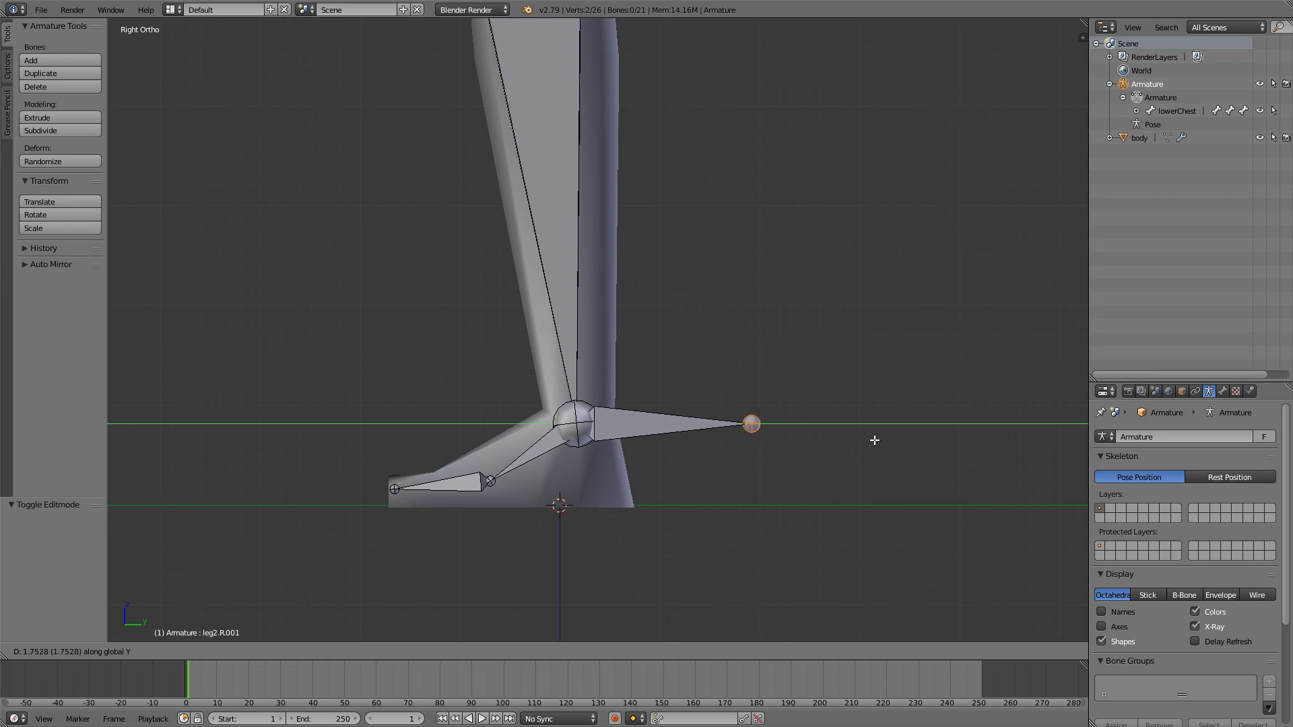
pyautogui.click(875, 439)
# Step: Disable Deform on both bones extruded backward from the ankles, leg2.L.001 and leg2.R.001
pyautogui.moveTo(774, 404); pyautogui.dragTo(759, 445, button='middle')
pyautogui.rightClick(647, 457)
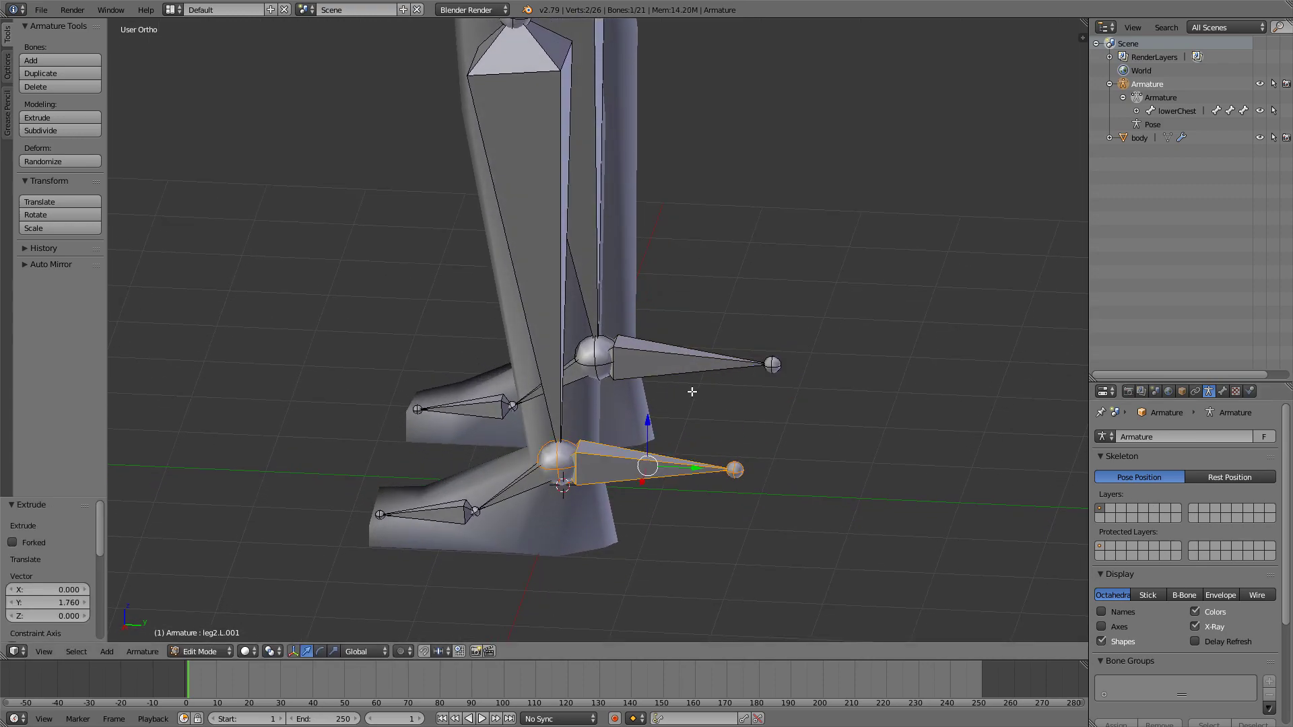
pyautogui.scroll(-5, 1205, 469)
pyautogui.scroll(-1, 1206, 469)
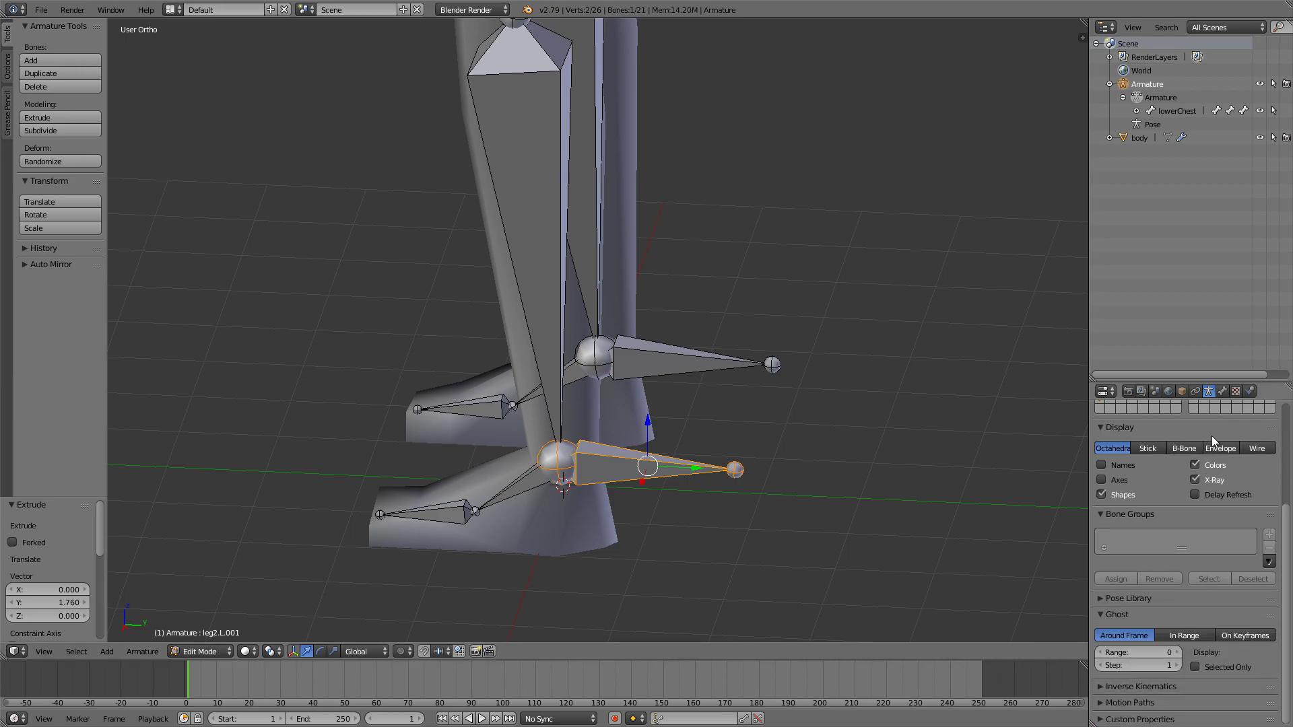
pyautogui.click(1223, 391)
pyautogui.scroll(-4, 1175, 559)
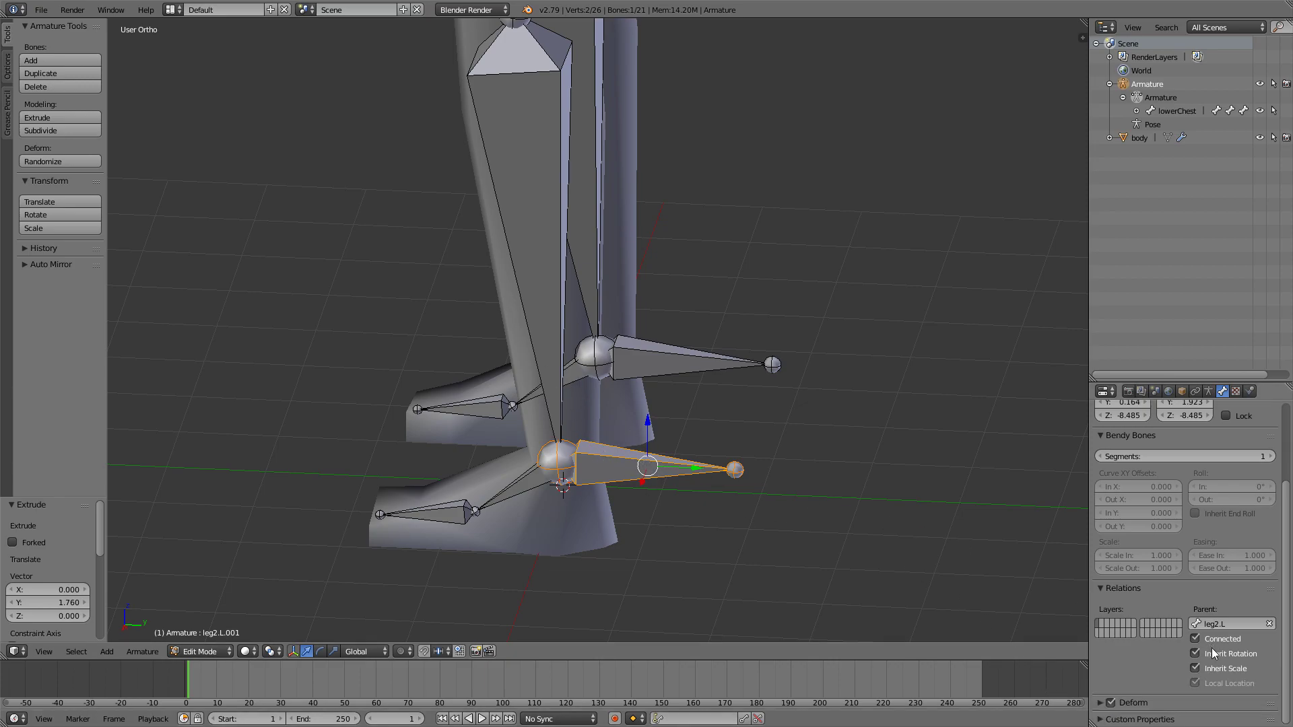
pyautogui.click(1111, 702)
pyautogui.moveTo(1183, 381); pyautogui.dragTo(1183, 193)
pyautogui.rightClick(660, 355)
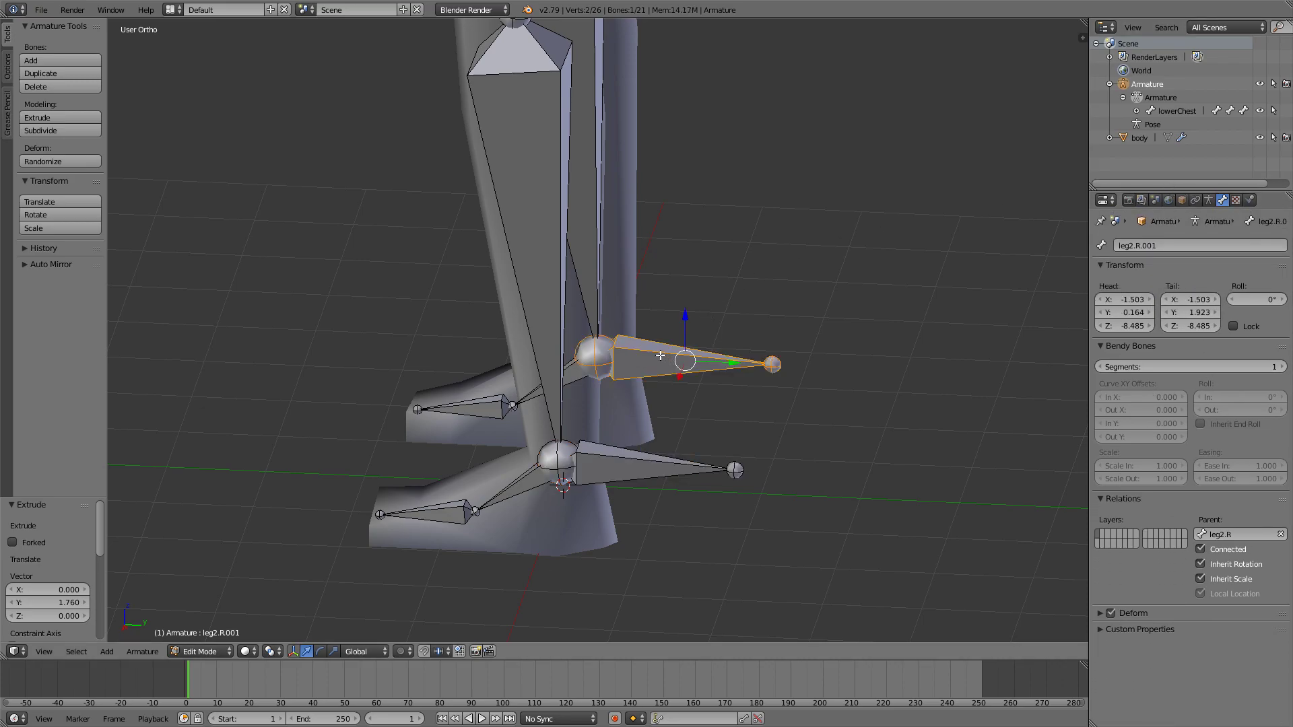
pyautogui.click(1111, 613)
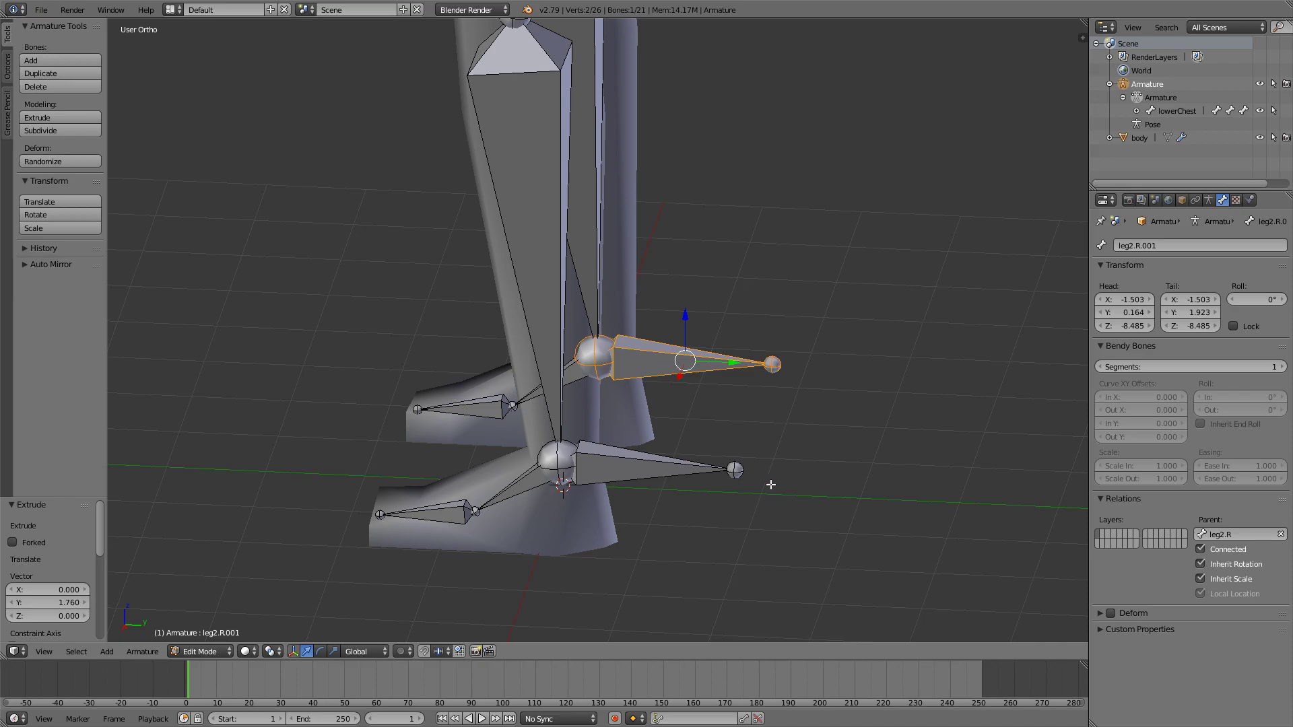
# Step: Clear the parents of the two backward-pointing ankle bones, leg2.L.001 and leg2.R.001
pyautogui.rightClick(629, 472)
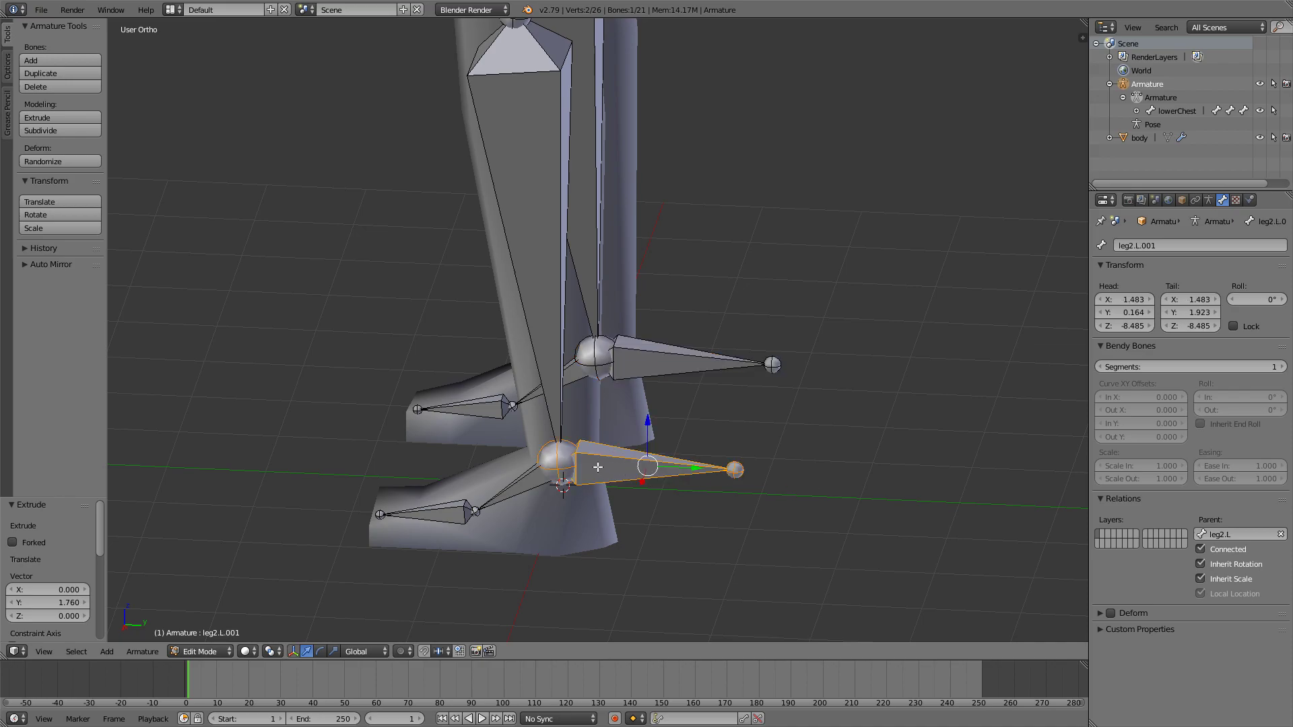
pyautogui.hotkey('alt', 'p')
pyautogui.click(597, 467)
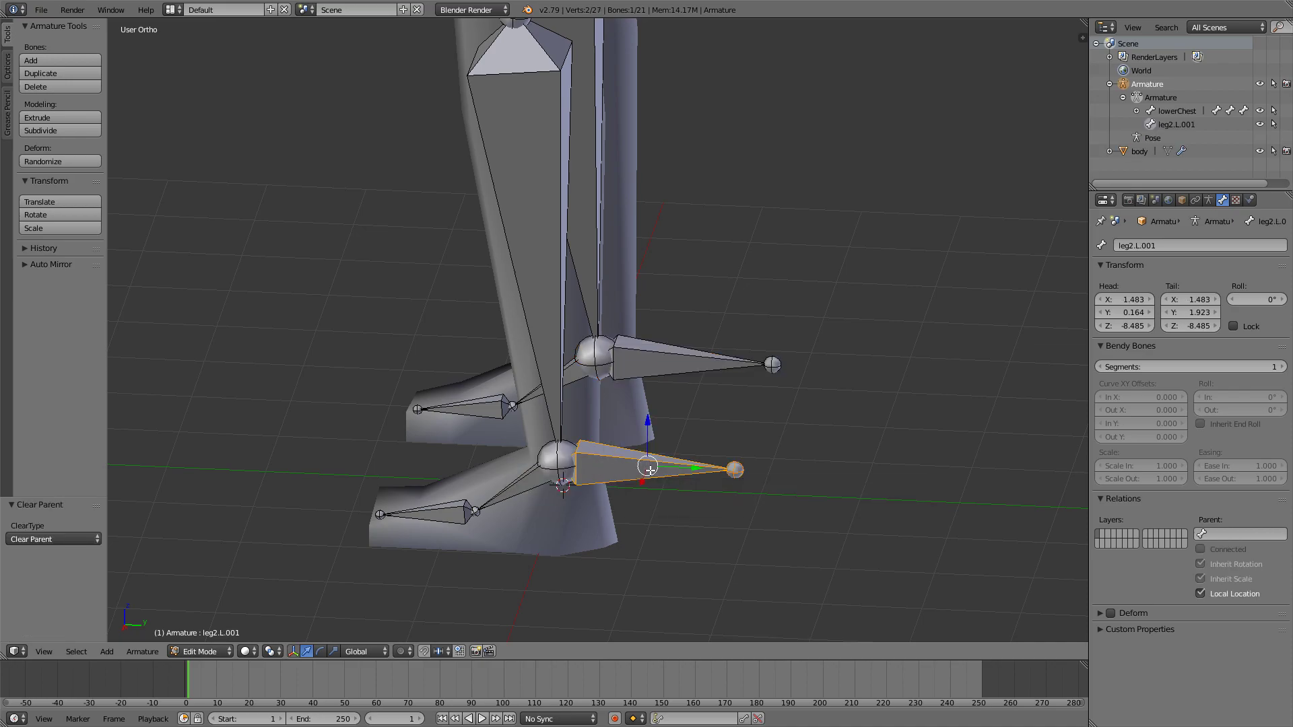
pyautogui.press('g')
pyautogui.press('y')
pyautogui.rightClick(721, 414)
pyautogui.rightClick(659, 367)
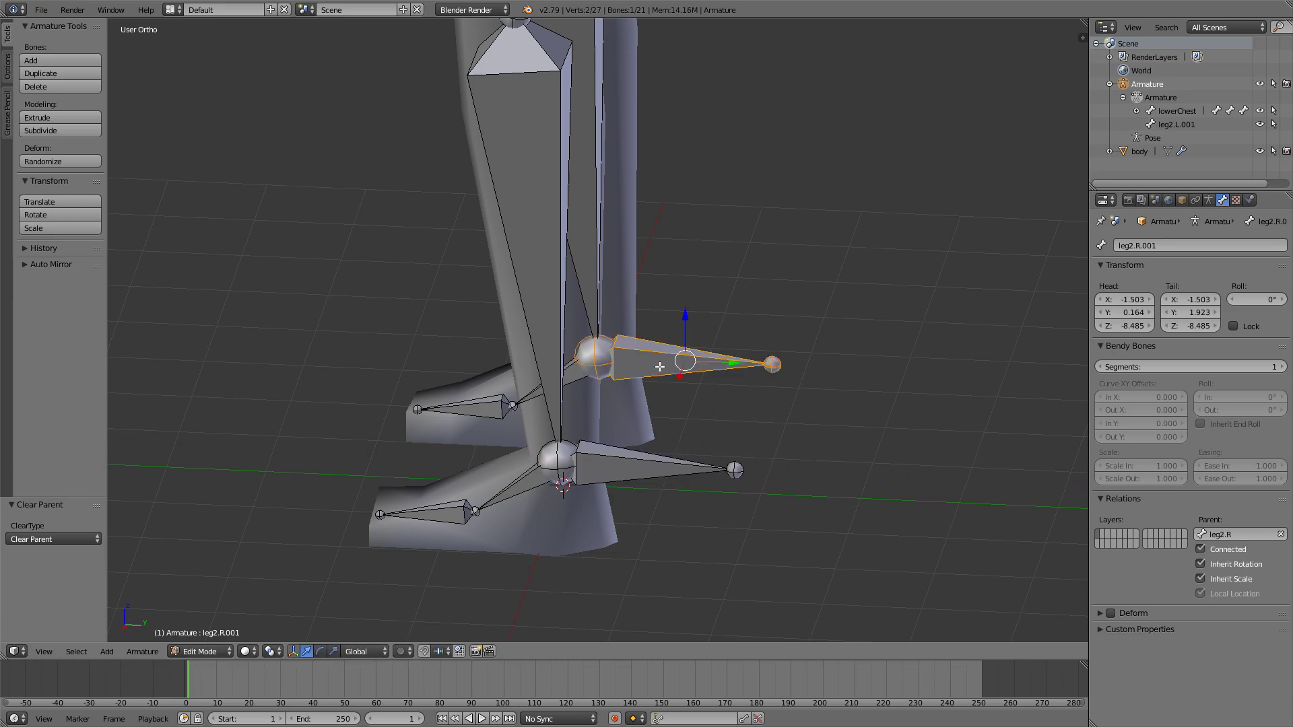
pyautogui.hotkey('alt', 'p')
pyautogui.click(645, 381)
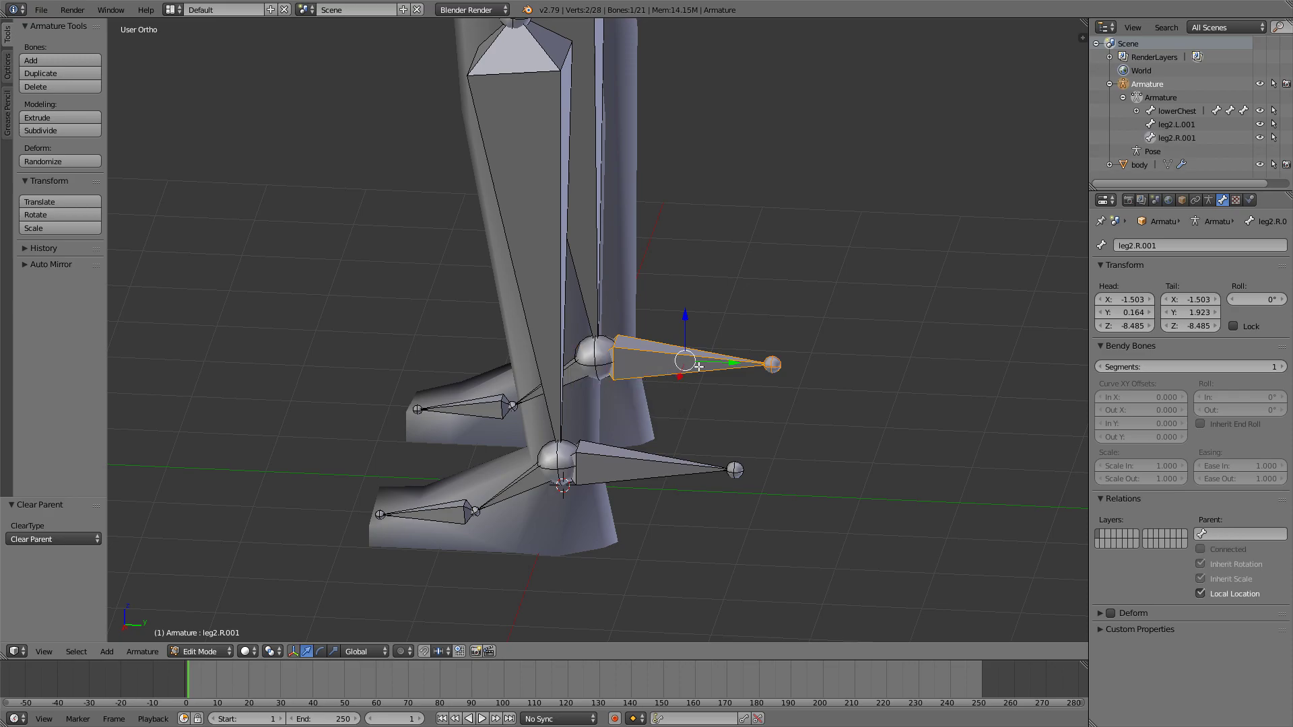
# Step: Extrude new bones from both knee joints about 1.82 units forward along the global Y axis
pyautogui.scroll(-3, 652, 379)
pyautogui.keyDown('shift'); pyautogui.moveTo(604, 338); pyautogui.dragTo(618, 439, button='middle'); pyautogui.keyUp('shift')
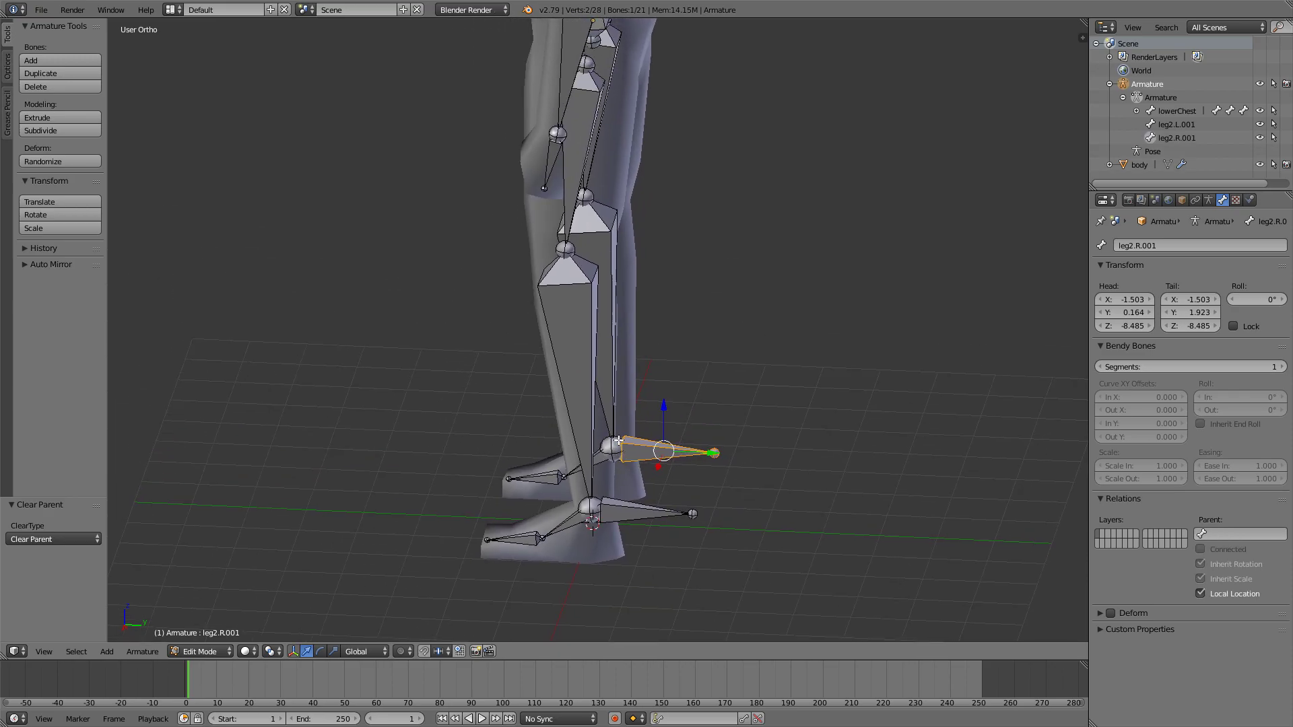
pyautogui.moveTo(561, 288); pyautogui.dragTo(606, 256, button='middle')
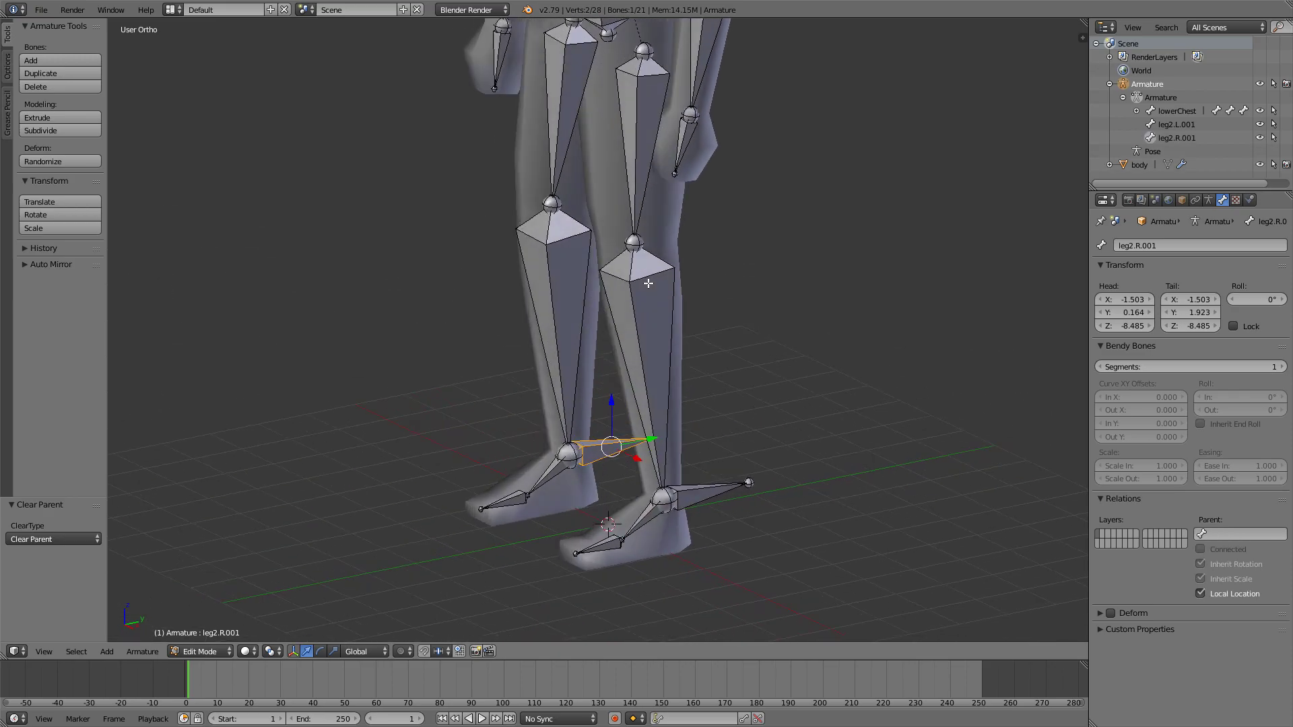
pyautogui.rightClick(552, 203)
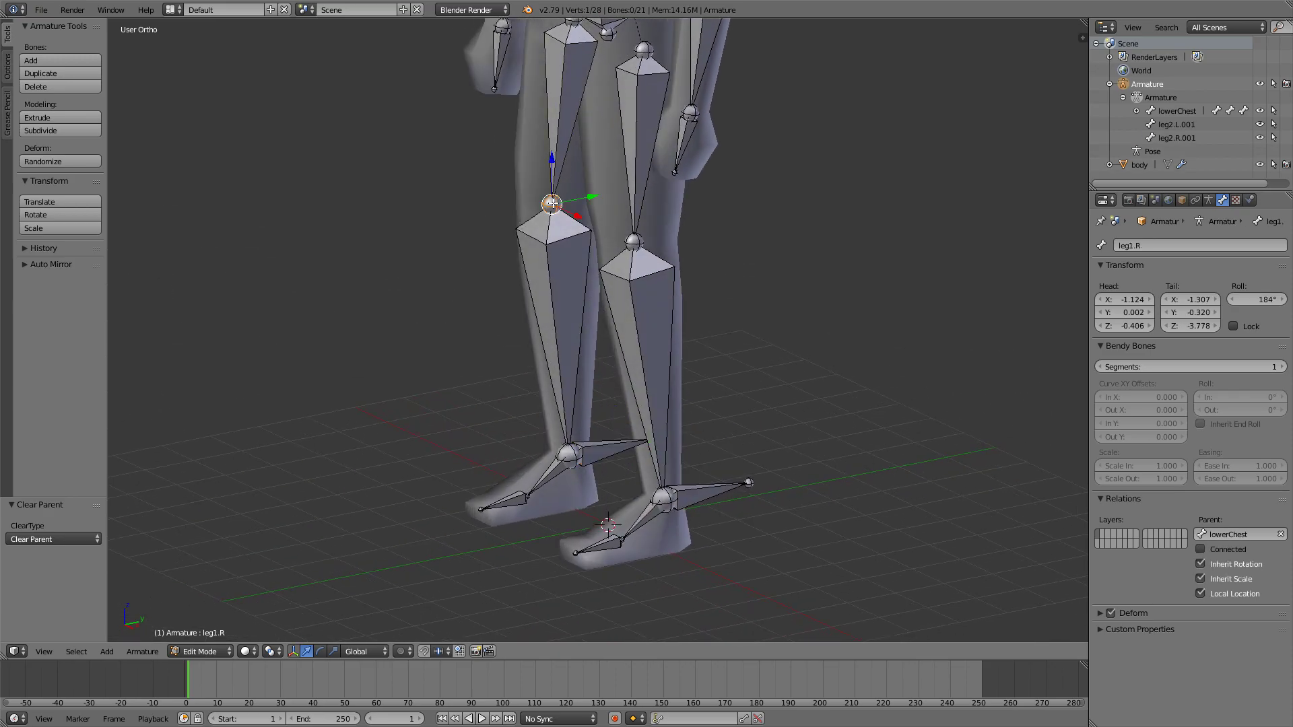
pyautogui.keyDown('shift'); pyautogui.rightClick(635, 242); pyautogui.keyUp('shift')
pyautogui.press('KP_3')
pyautogui.keyDown('shift'); pyautogui.moveTo(674, 263); pyautogui.dragTo(773, 299, button='middle'); pyautogui.keyUp('shift')
pyautogui.press('e')
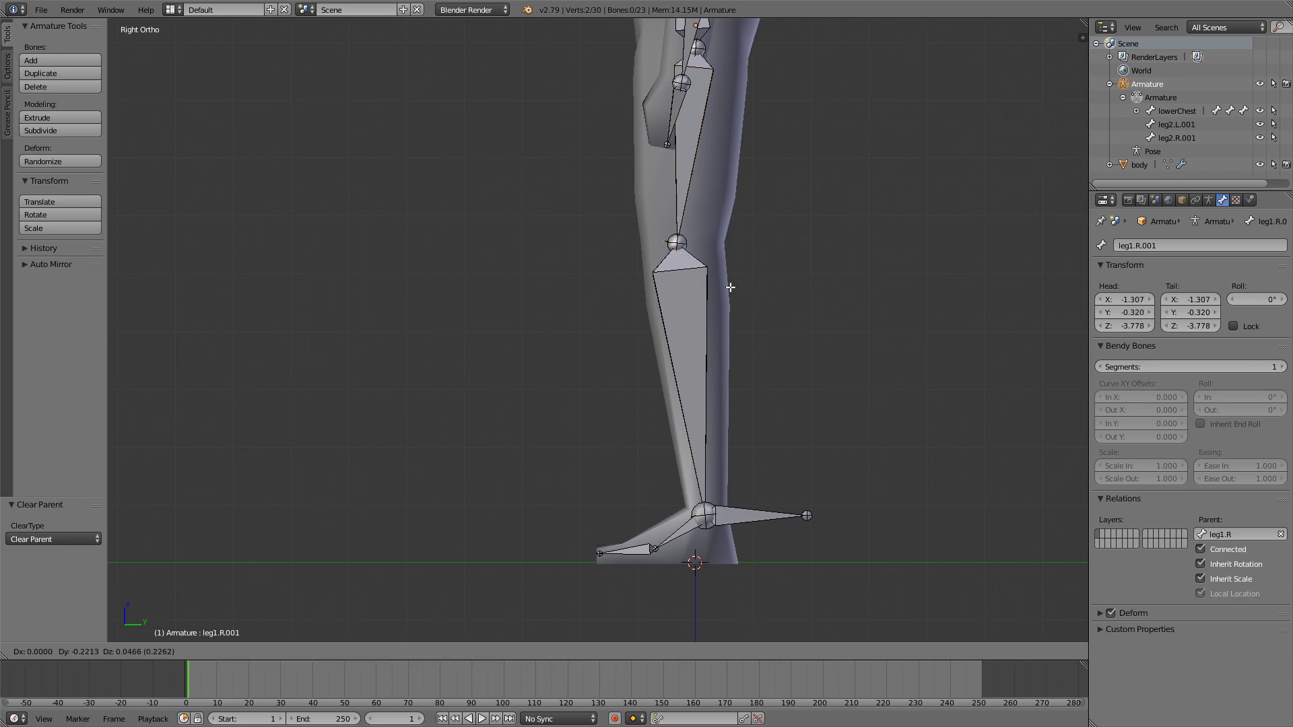
pyautogui.press('y')
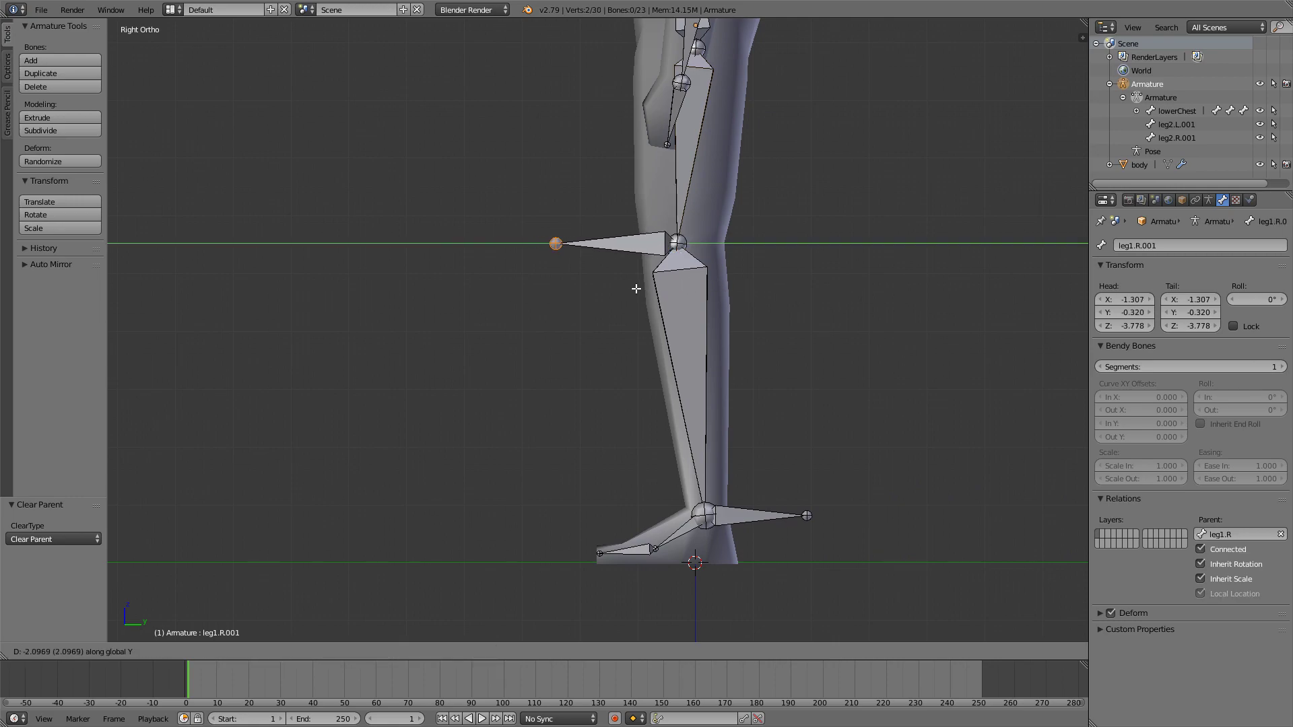
pyautogui.click(652, 287)
# Step: Disable Deform on the two forward-pointing knee bones, leg1.L.001 and leg1.R.001, and clear their parents
pyautogui.moveTo(652, 287); pyautogui.dragTo(634, 300, button='middle')
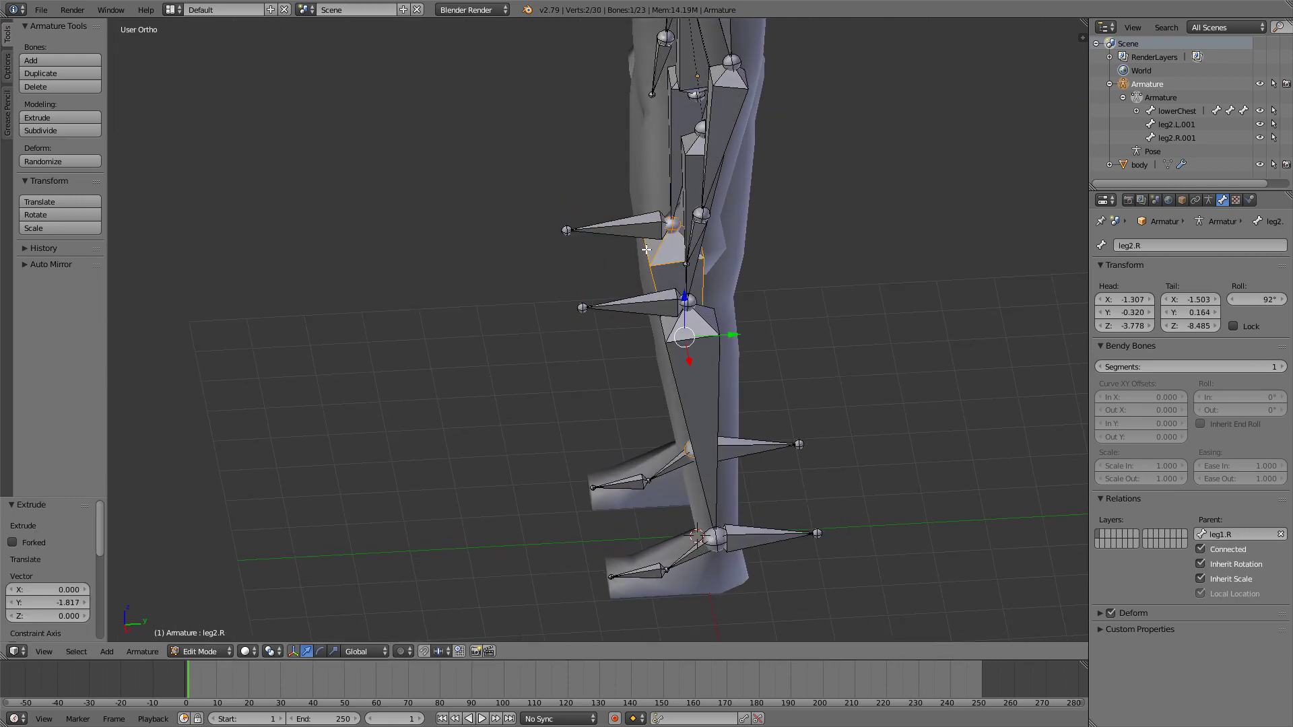
pyautogui.rightClick(634, 301)
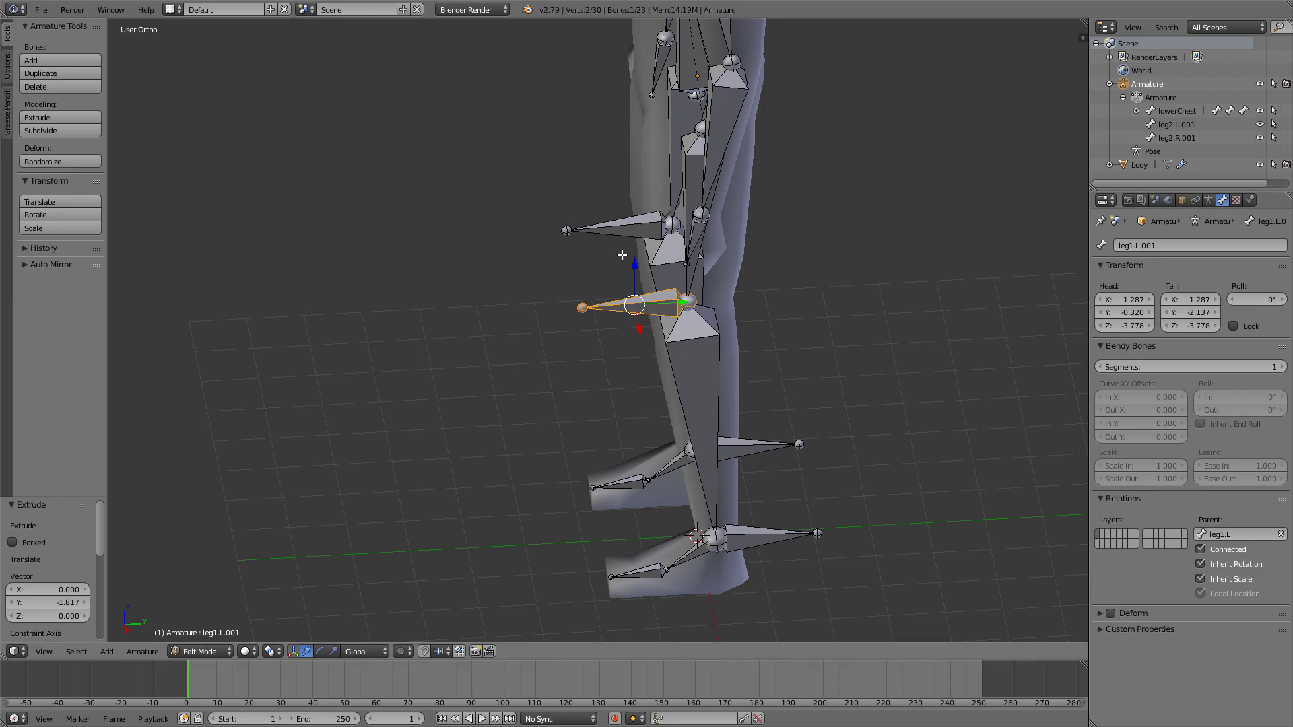
pyautogui.rightClick(606, 222)
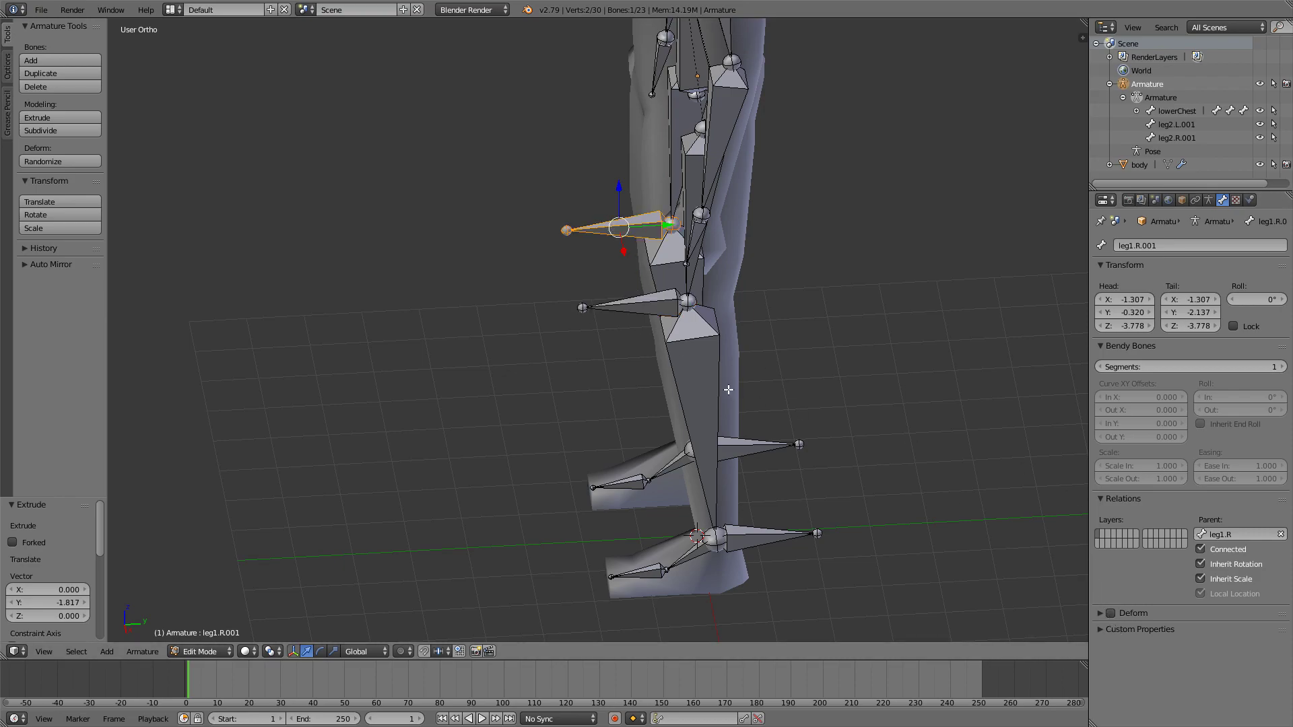
pyautogui.hotkey('alt', 'p')
pyautogui.click(707, 409)
pyautogui.rightClick(649, 303)
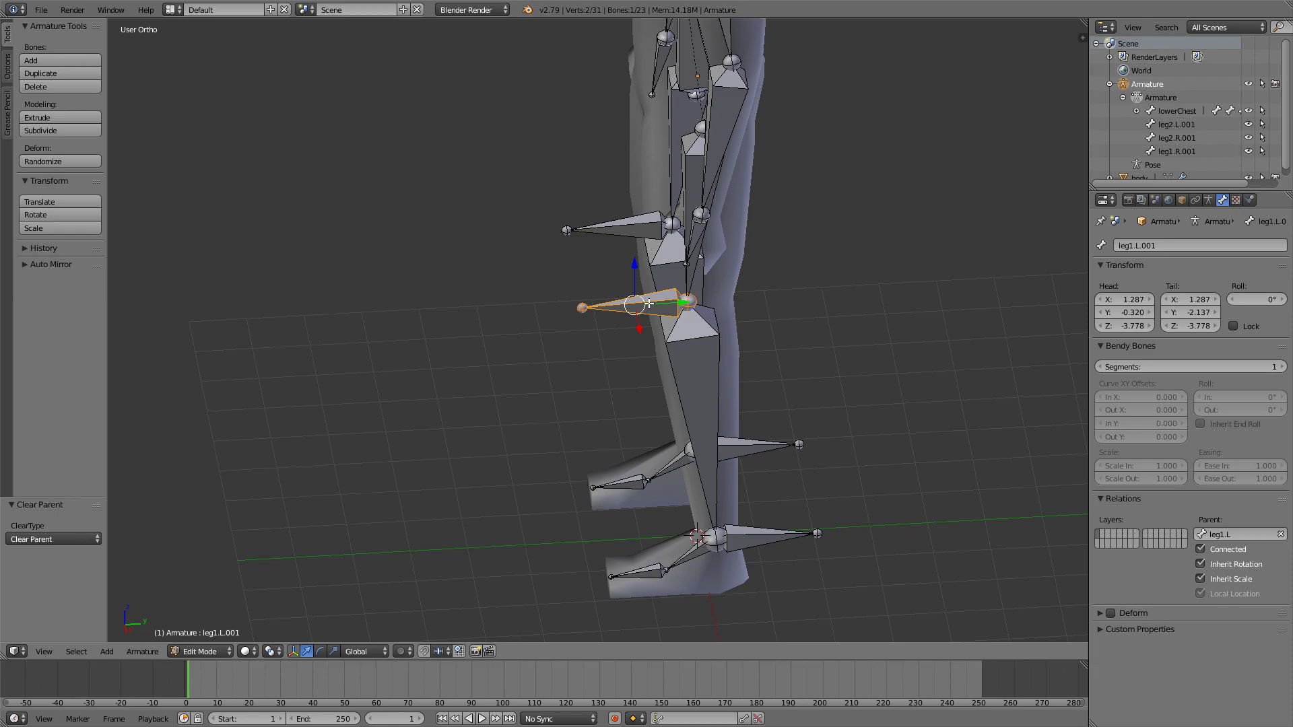
pyautogui.hotkey('alt', 'p')
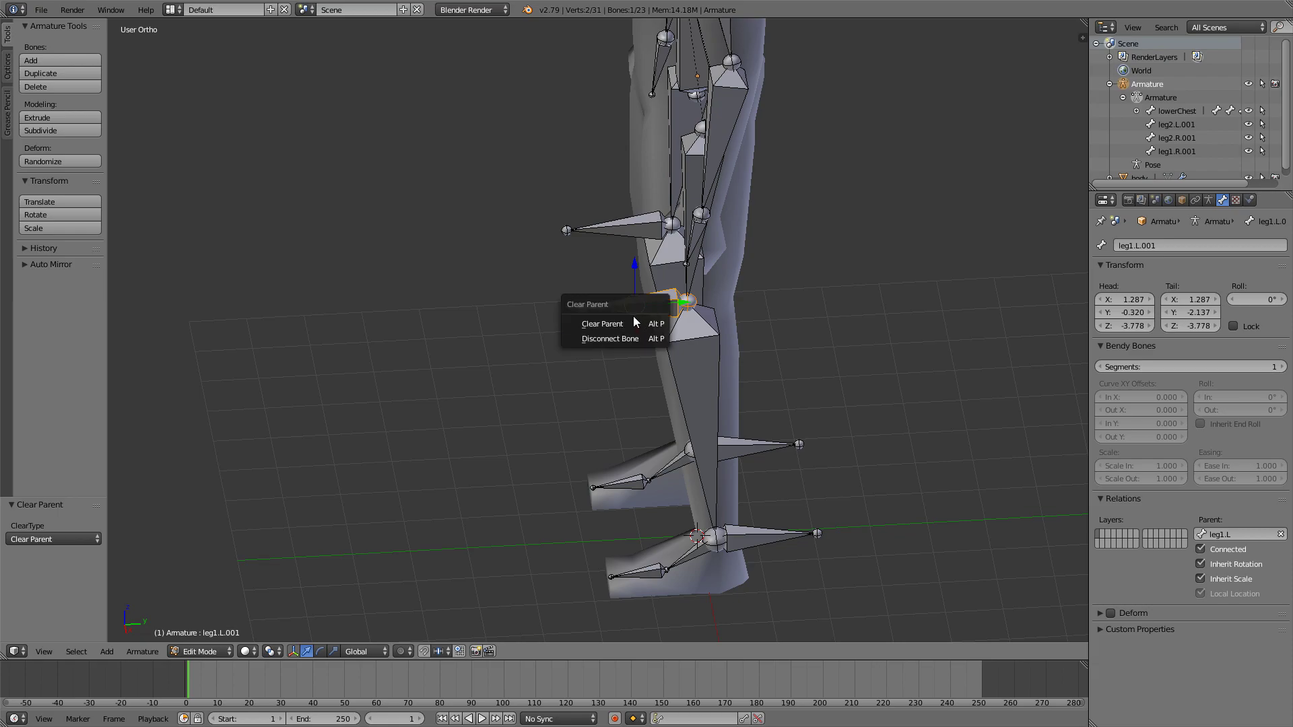
pyautogui.click(633, 324)
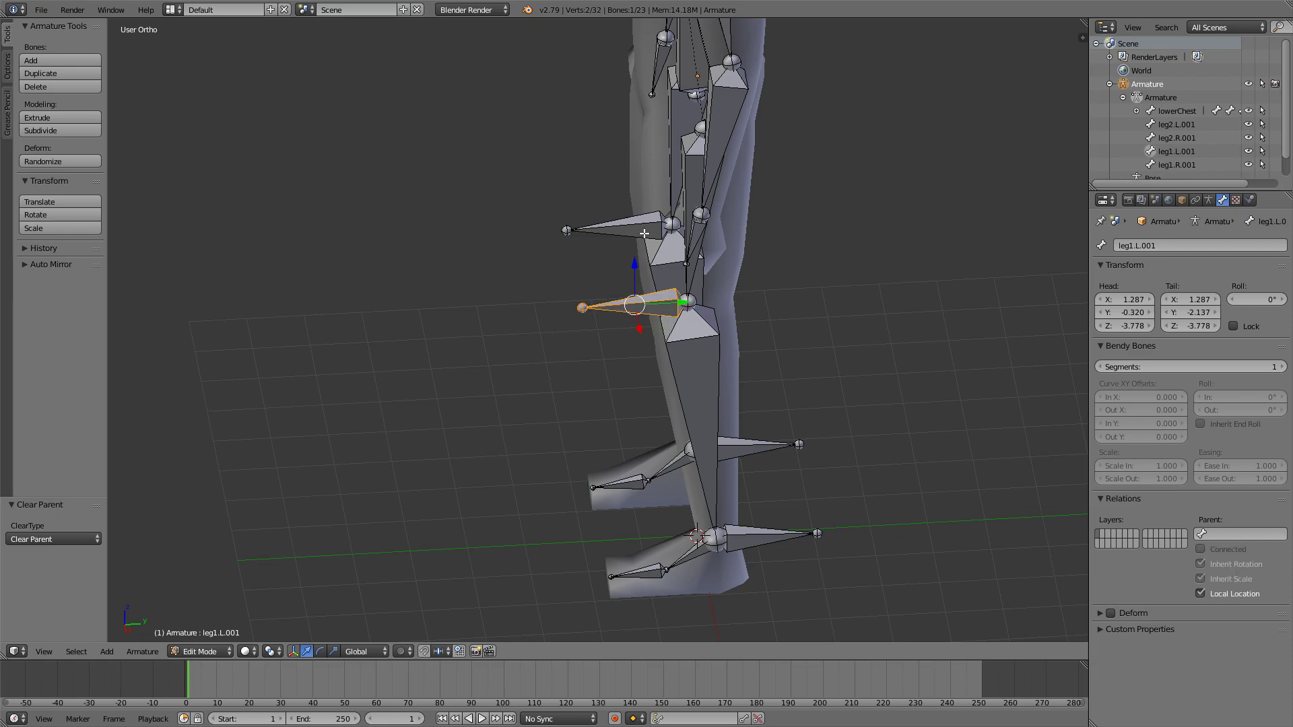
# Step: Move both forward-pointing knee bones together about 6.47 units along the global Y axis, out in front of the knees
pyautogui.moveTo(634, 222); pyautogui.dragTo(655, 241, button='middle')
pyautogui.keyDown('shift'); pyautogui.rightClick(611, 230); pyautogui.keyUp('shift')
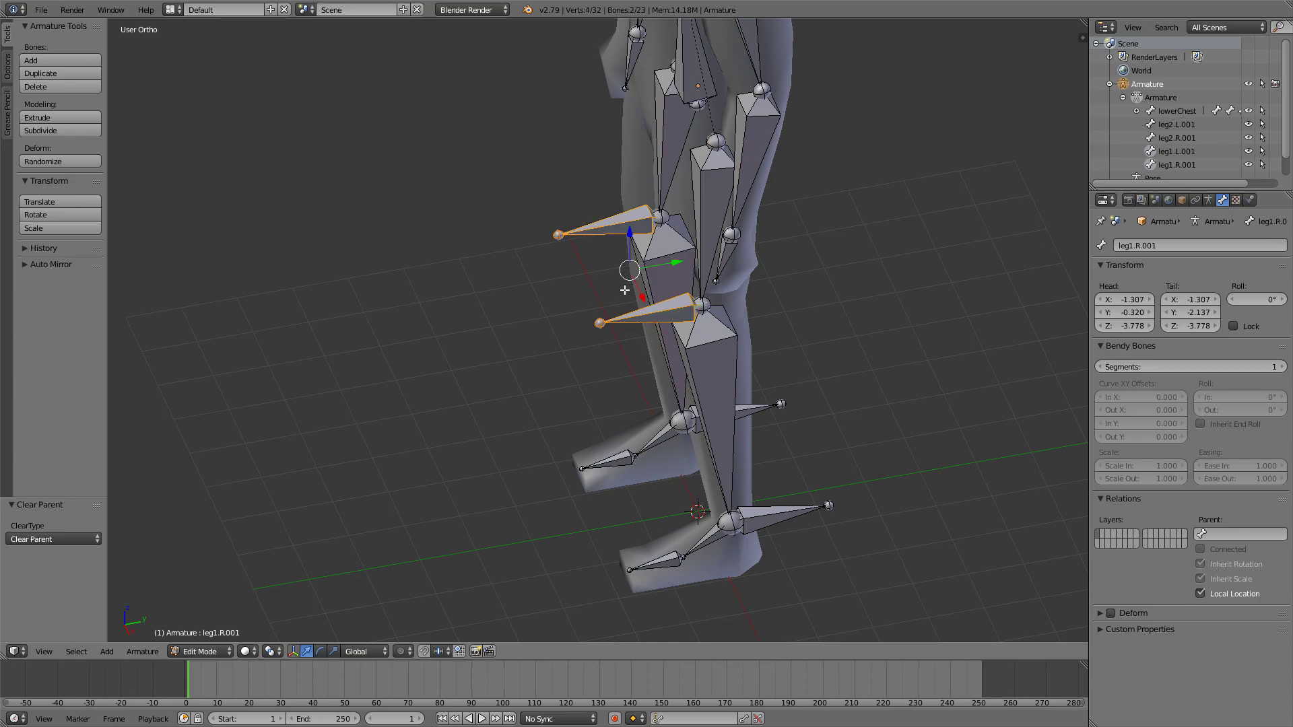
pyautogui.press('KP_3')
pyautogui.press('g')
pyautogui.press('y')
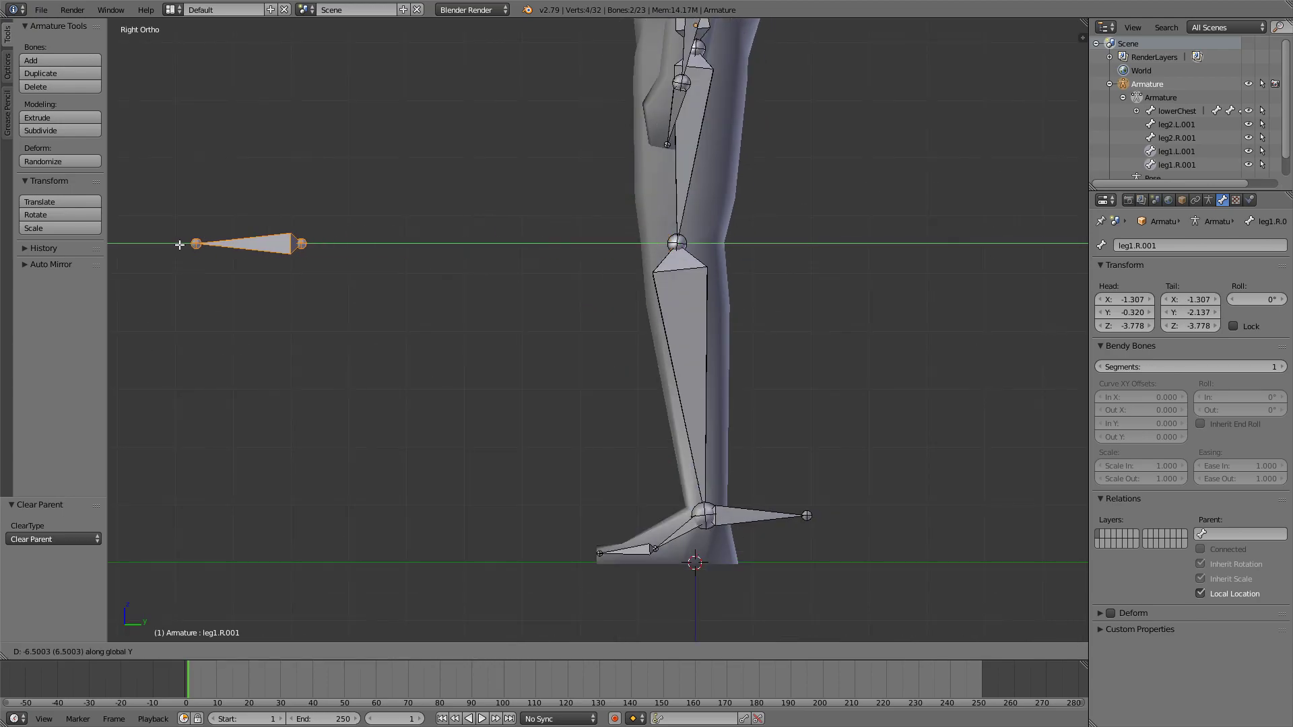
pyautogui.click(176, 244)
pyautogui.scroll(-2, 411, 260)
pyautogui.press('g')
pyautogui.press('y')
pyautogui.click(473, 268)
pyautogui.keyDown('shift'); pyautogui.moveTo(574, 301); pyautogui.dragTo(608, 303, button='middle'); pyautogui.keyUp('shift')
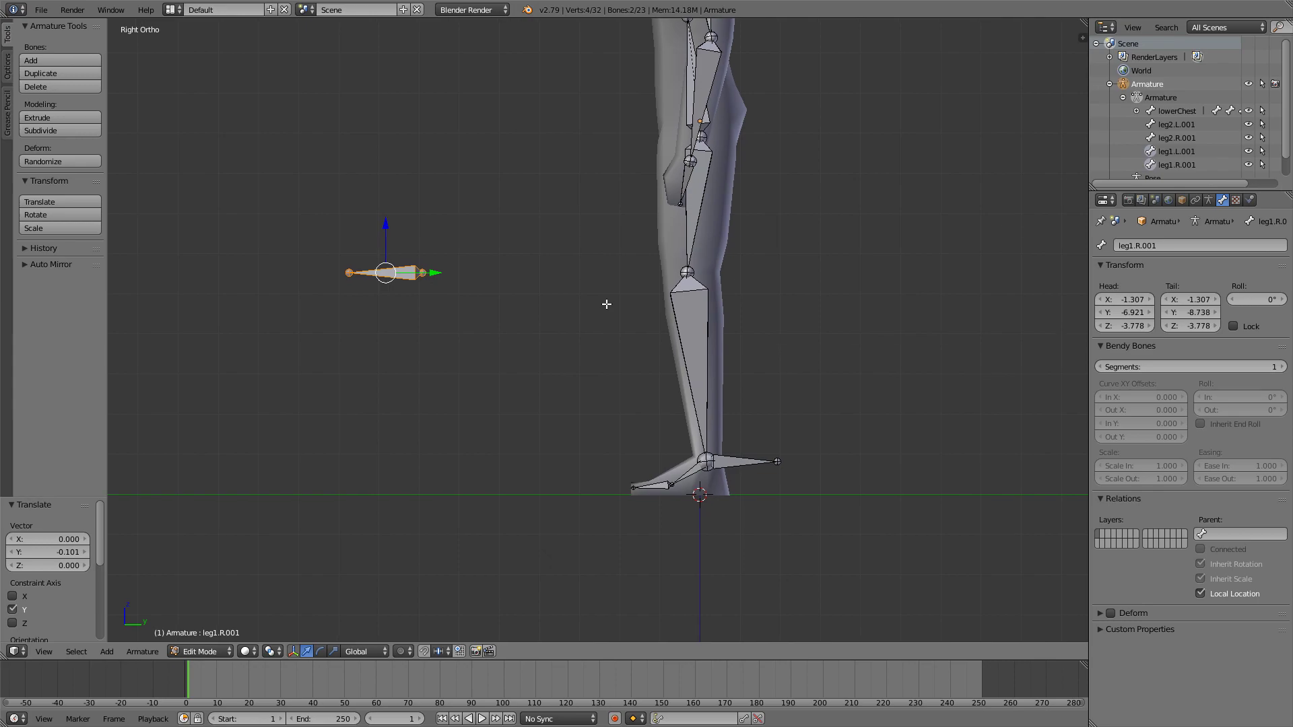
pyautogui.press('g')
pyautogui.press('y')
pyautogui.click(642, 289)
pyautogui.scroll(1, 812, 310)
pyautogui.keyDown('shift'); pyautogui.moveTo(821, 309); pyautogui.dragTo(815, 310, button='middle'); pyautogui.keyUp('shift')
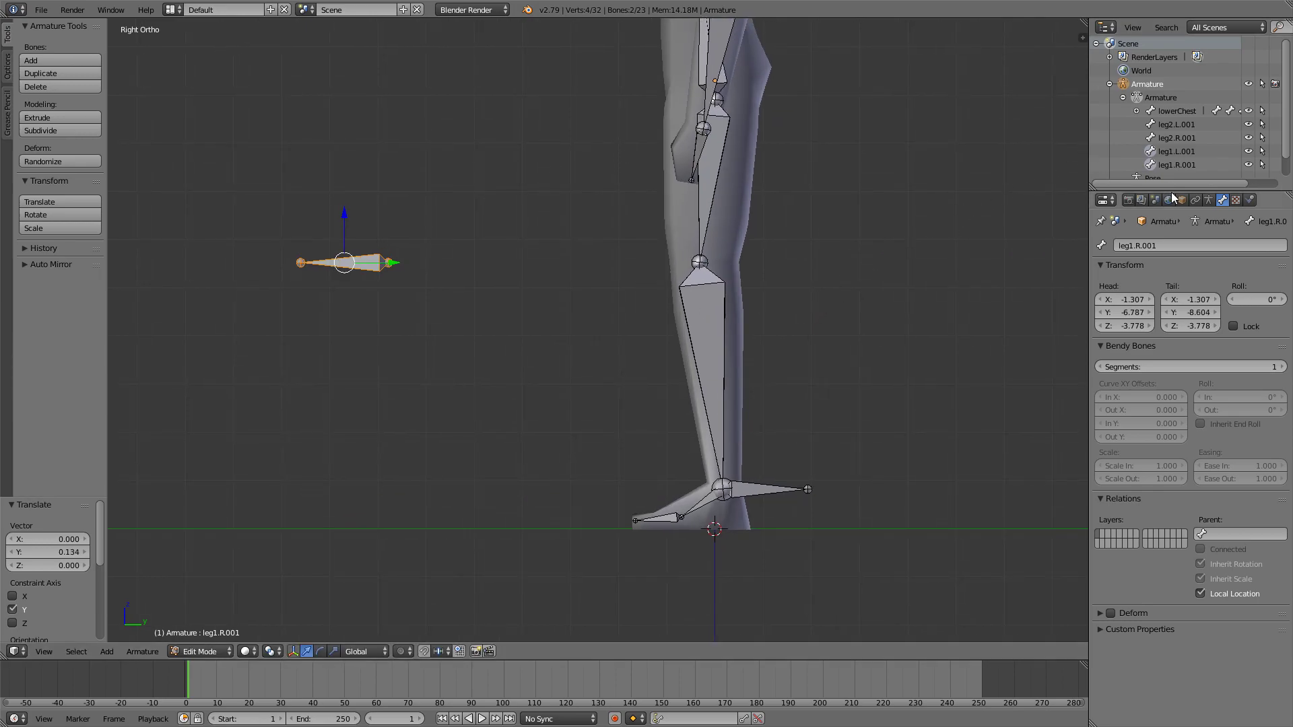
# Step: Rename the ankle bones leg2.L.001 and leg2.R.001 to IKTarget.L and IKTarget.R
pyautogui.doubleClick(1171, 125)
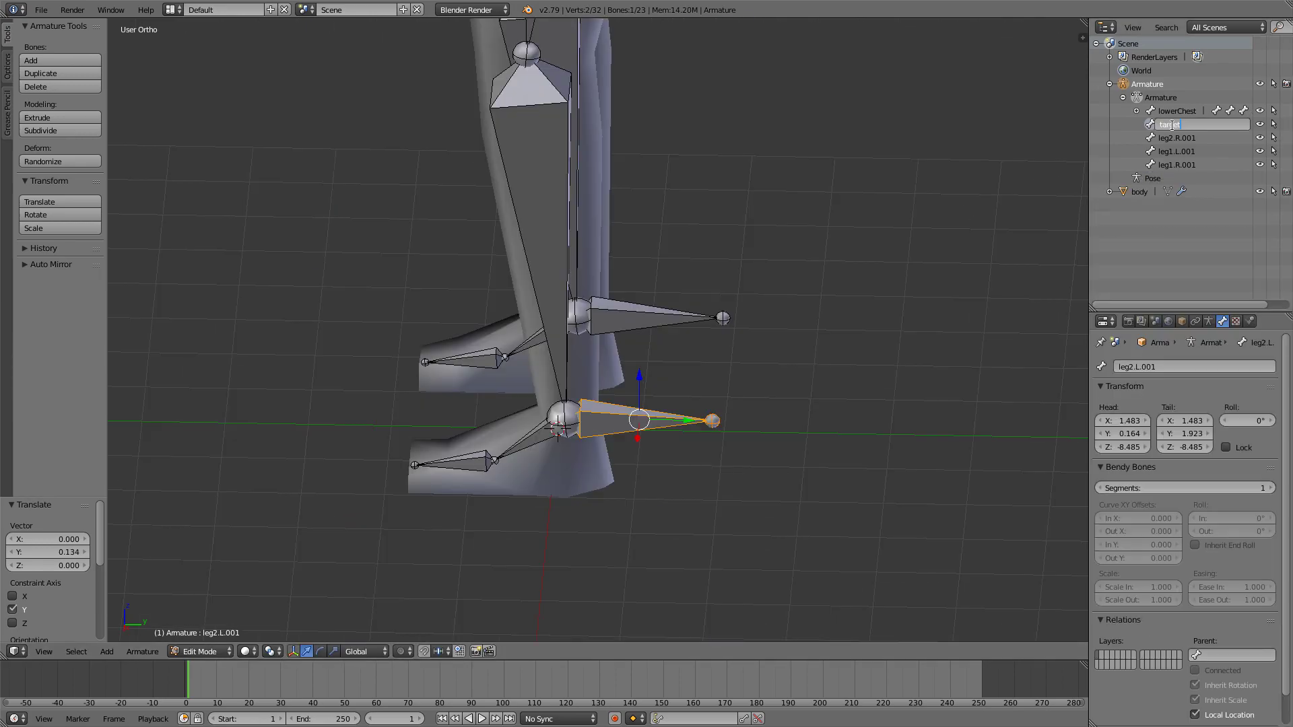
pyautogui.press('BackSpace')
pyautogui.write('IKTarget.L')
pyautogui.press('Return')
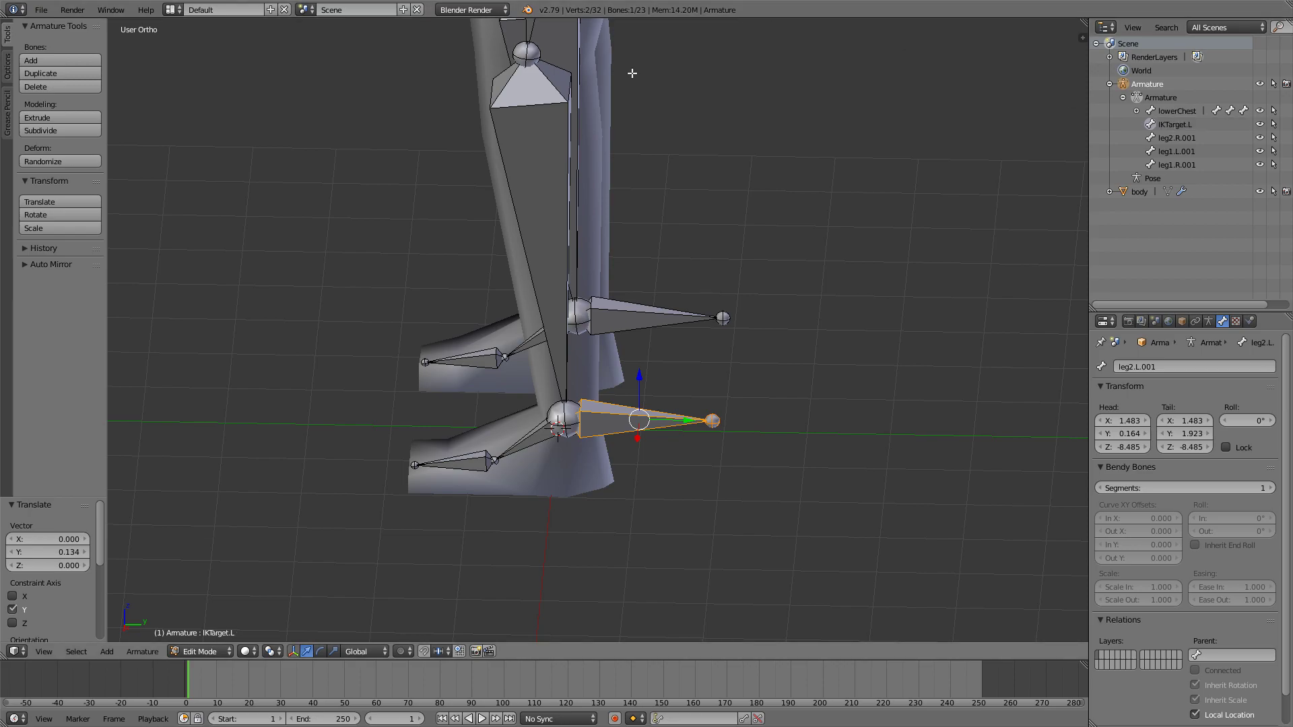
pyautogui.click(1178, 138)
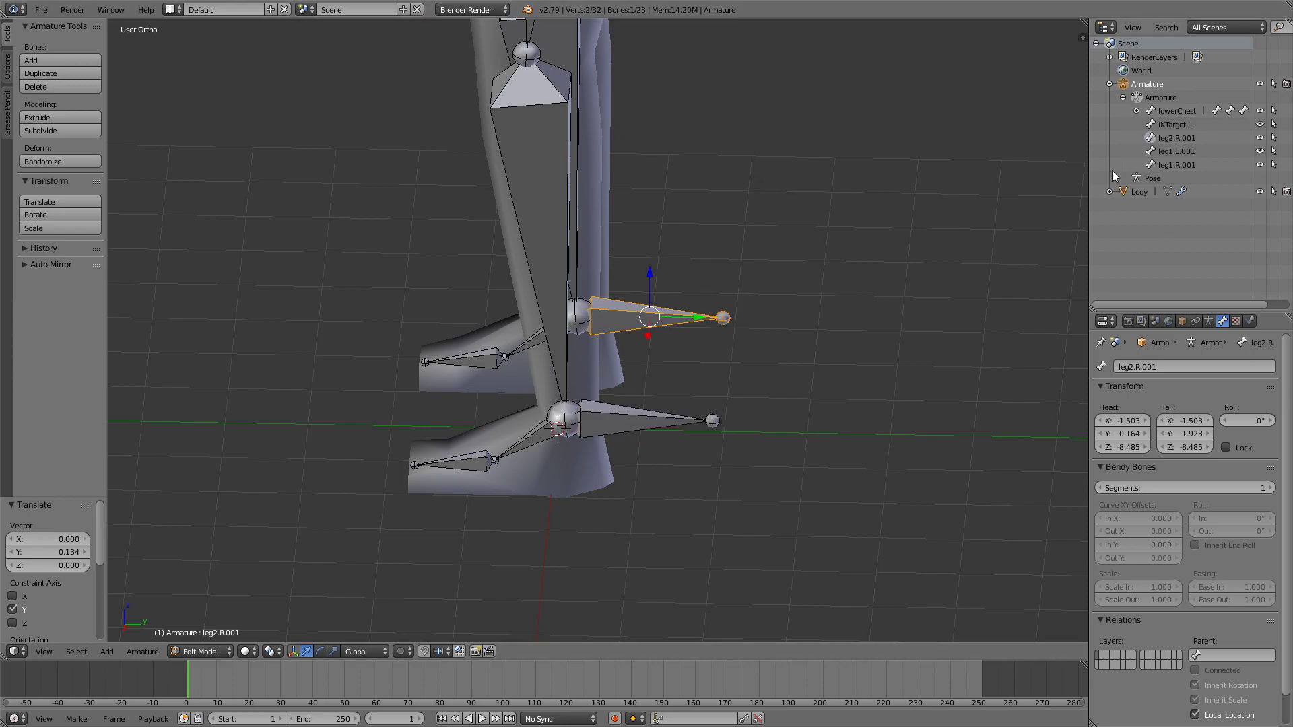
pyautogui.doubleClick(1175, 138)
pyautogui.press('BackSpace')
pyautogui.write('IKTa')
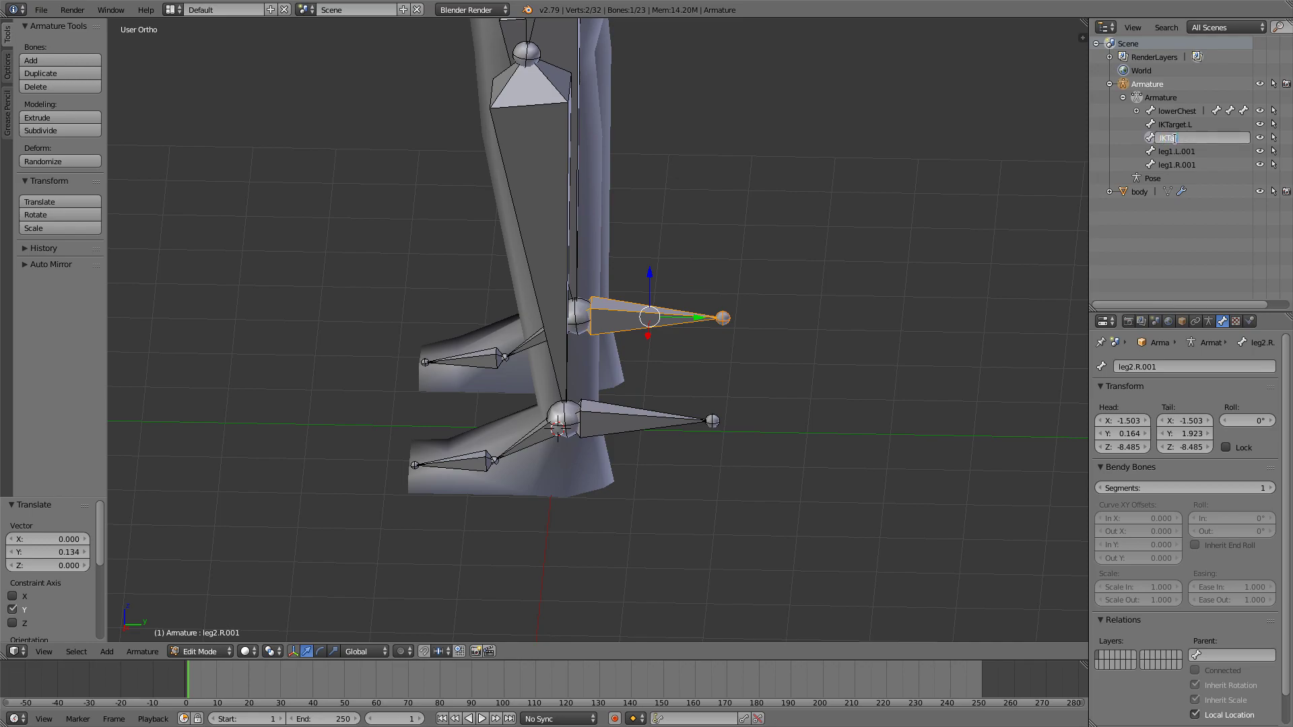
pyautogui.write('rget.R')
pyautogui.press('Return')
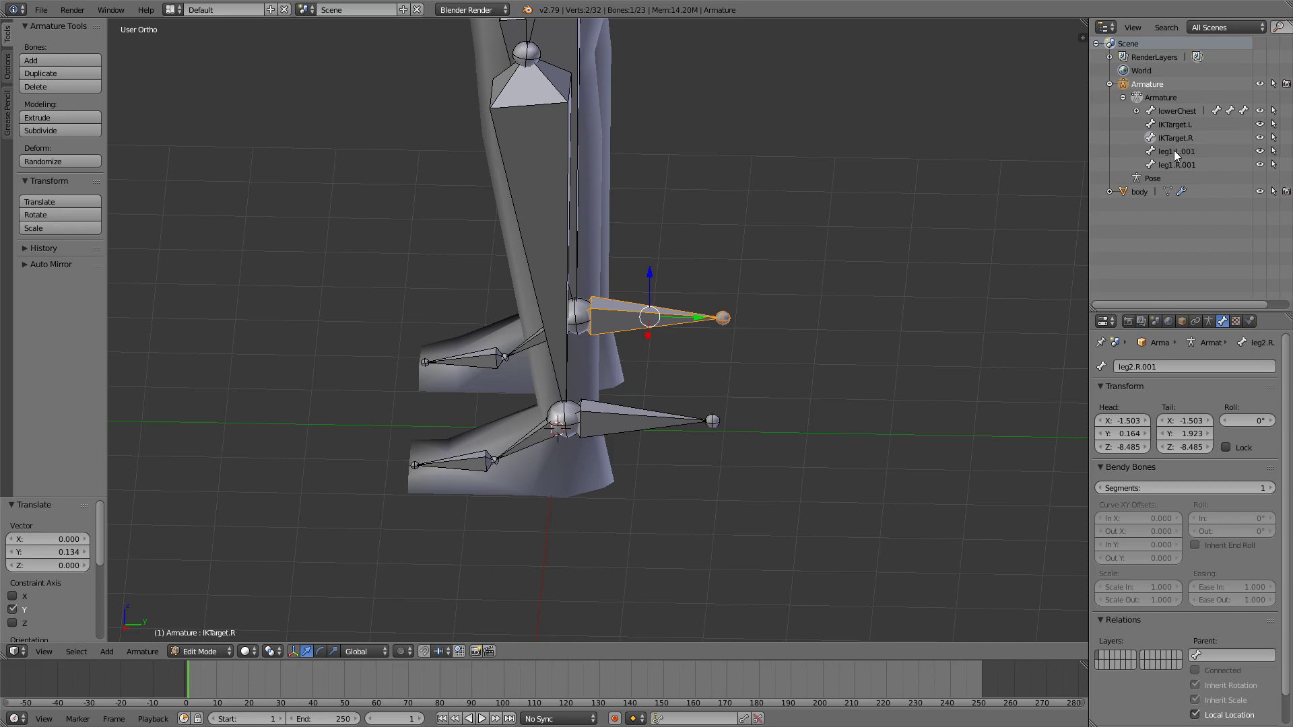
# Step: Rename the left forward knee control bone leg1.L.001 to poleTarget.L
pyautogui.click(1173, 151)
pyautogui.scroll(-2, 283, 236)
pyautogui.keyDown('shift'); pyautogui.moveTo(283, 236); pyautogui.dragTo(512, 296, button='middle'); pyautogui.keyUp('shift')
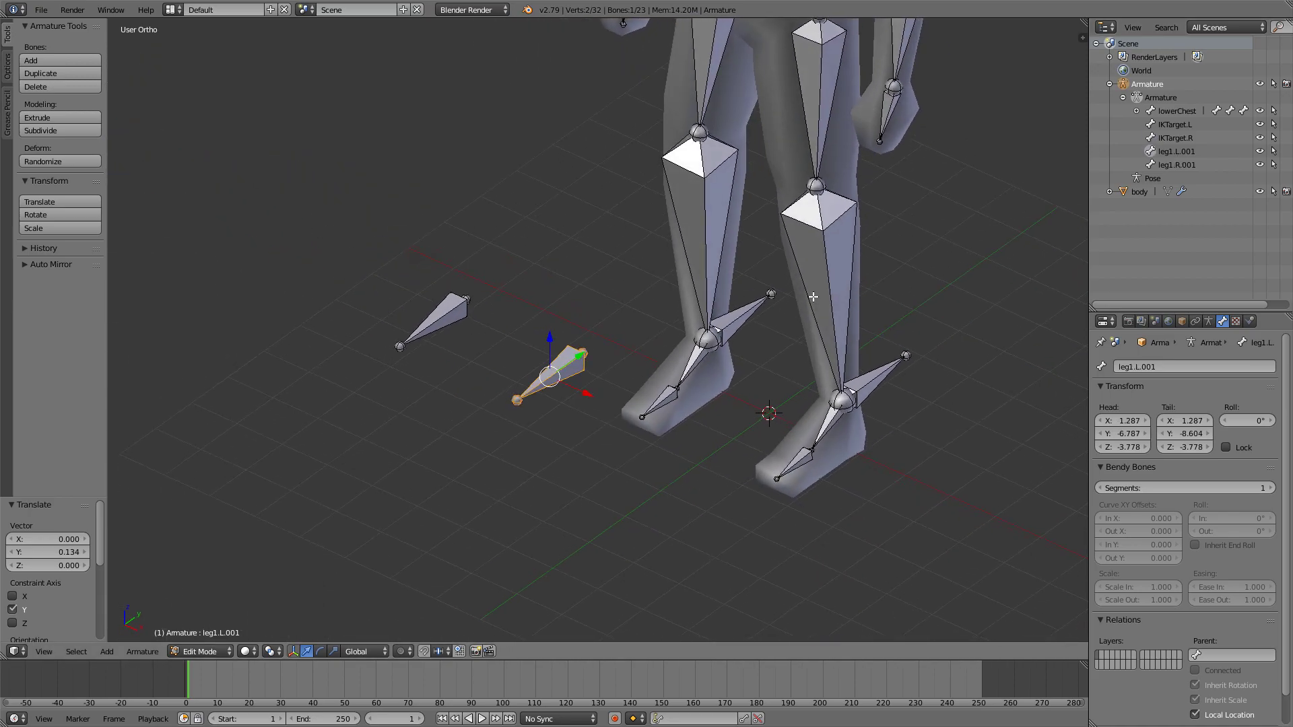
pyautogui.doubleClick(1175, 151)
pyautogui.write('PP')
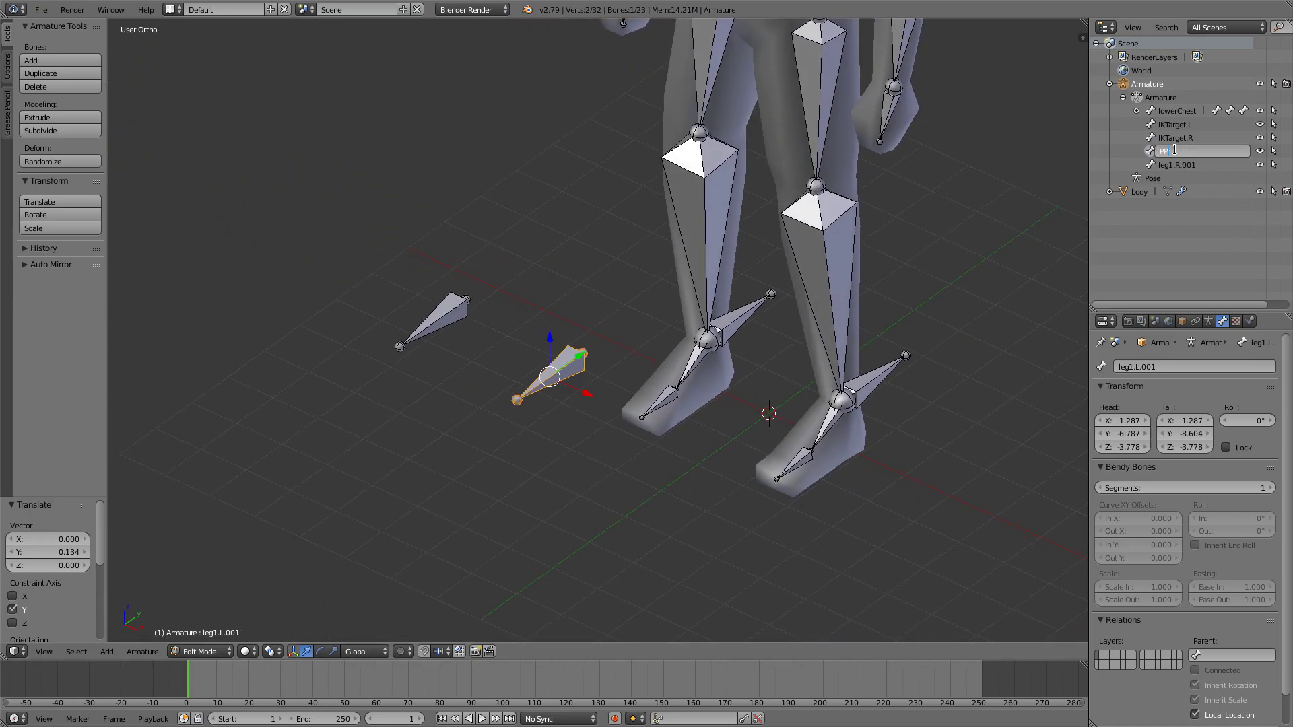
pyautogui.write('leTarget.L')
pyautogui.press('Return')
# Step: Rename the right forward knee control bone leg1.R.001 to poleTarget.R
pyautogui.rightClick(441, 316)
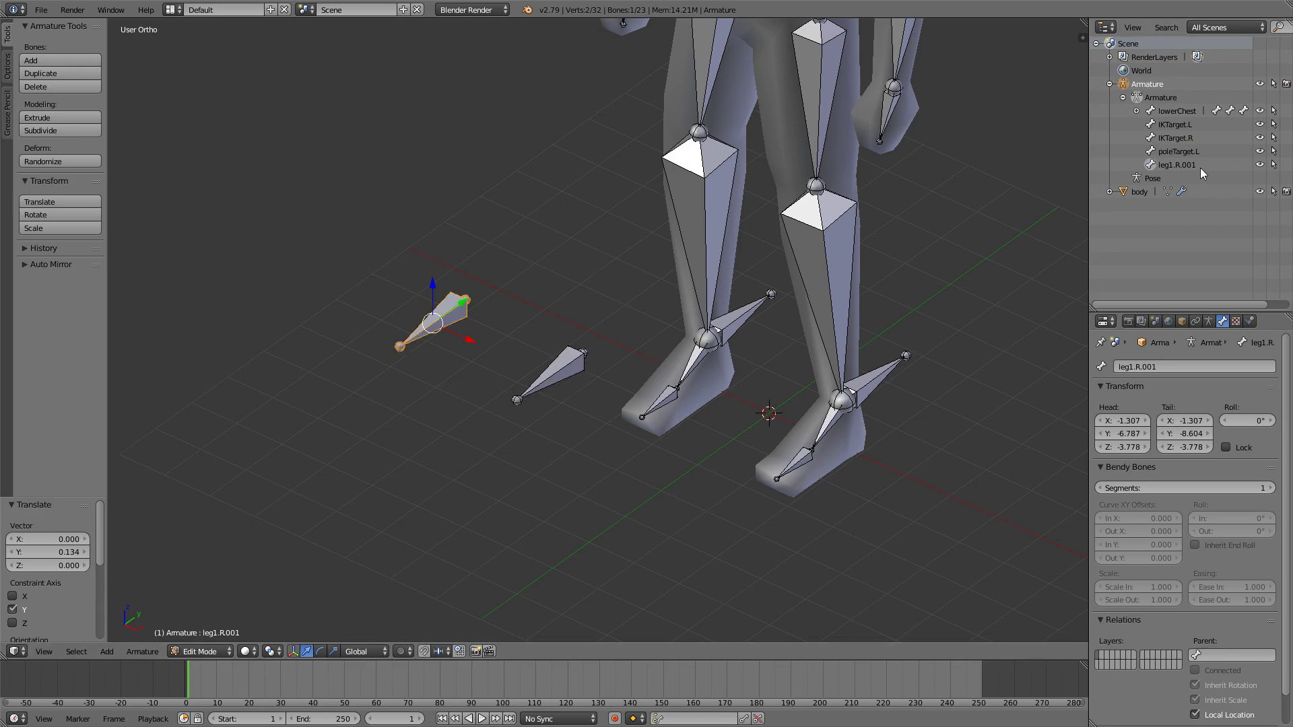
pyautogui.doubleClick(1176, 165)
pyautogui.write('pole')
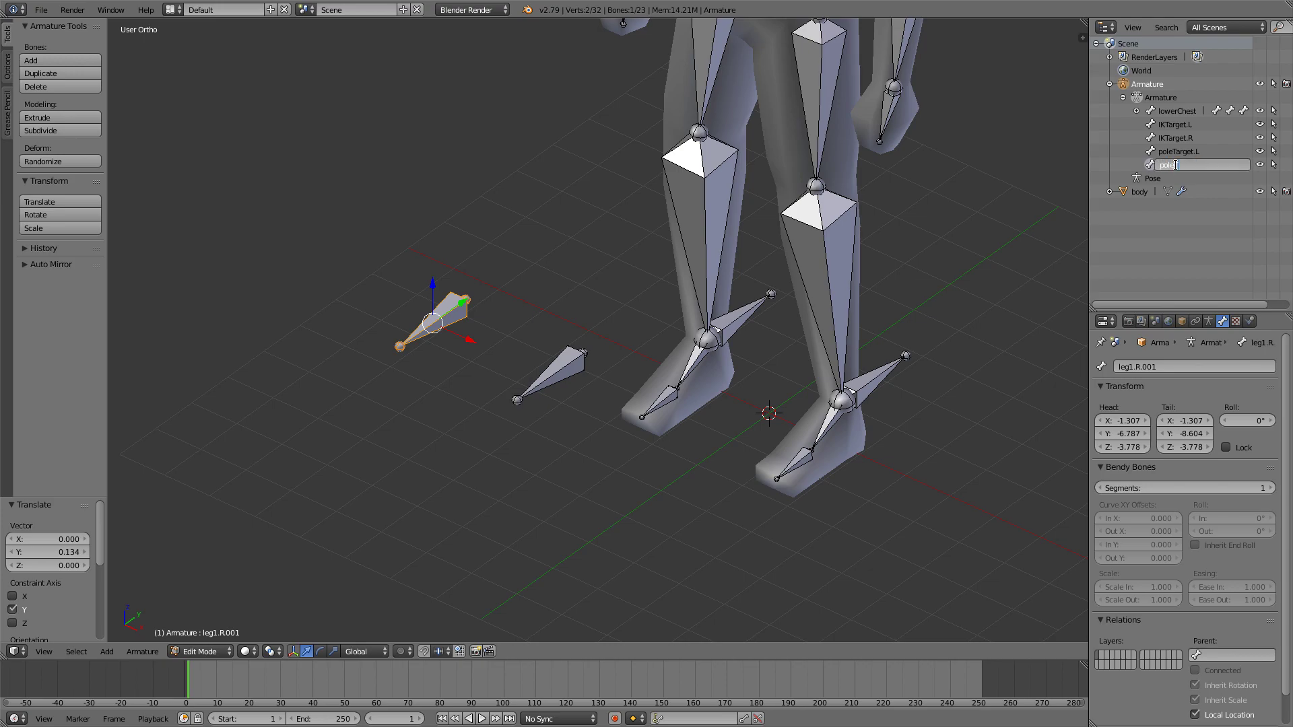
pyautogui.write('Target.R')
pyautogui.press('Return')
# Step: Switch the armature to Pose Mode and add an Inverse Kinematics constraint to the left lower leg bone leg2.L
pyautogui.moveTo(404, 228); pyautogui.dragTo(554, 240, button='middle')
pyautogui.moveTo(792, 268); pyautogui.dragTo(738, 305, button='middle')
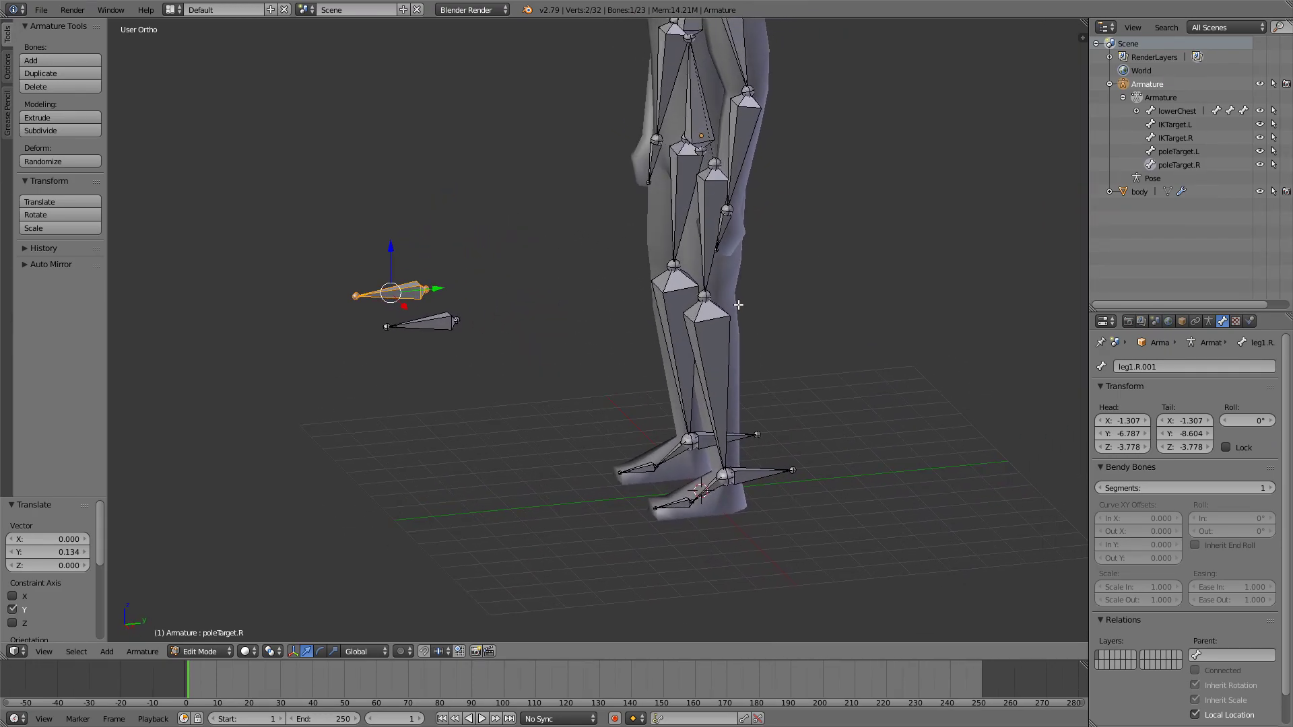
pyautogui.click(202, 651)
pyautogui.click(267, 598)
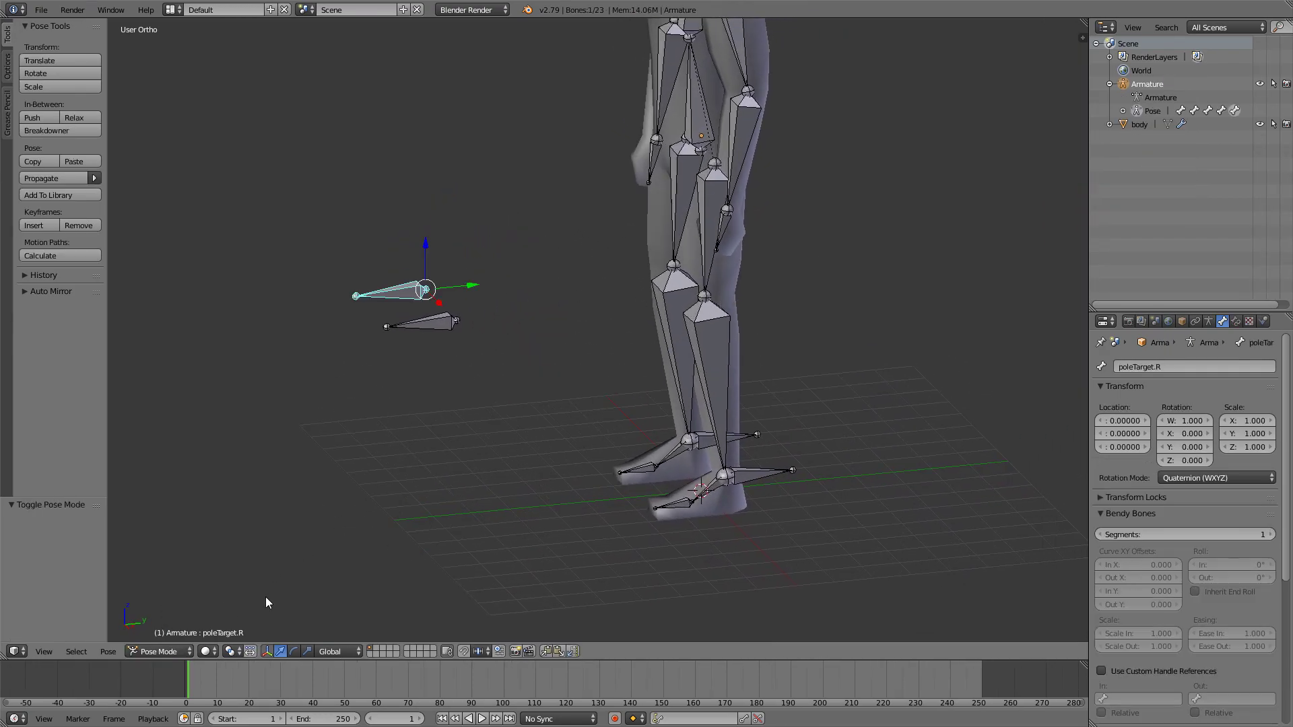
pyautogui.rightClick(713, 373)
pyautogui.moveTo(715, 334); pyautogui.dragTo(720, 343, button='middle')
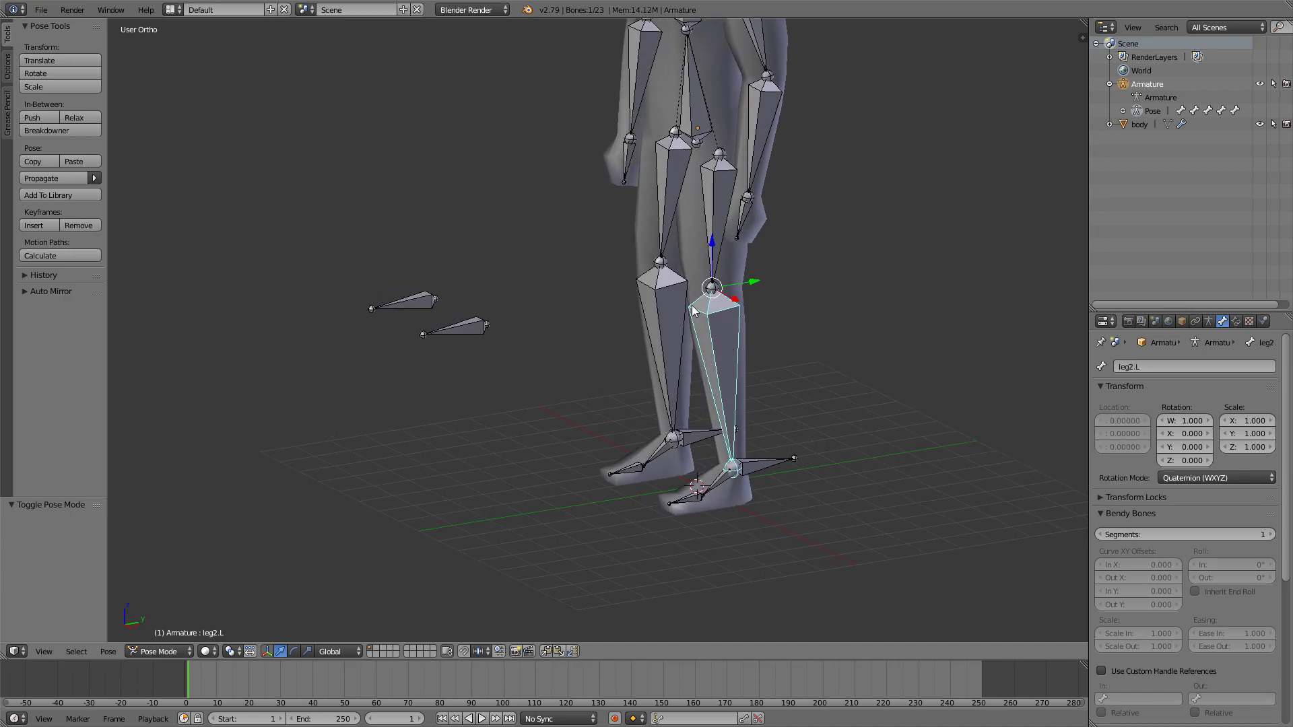
pyautogui.scroll(3, 637, 330)
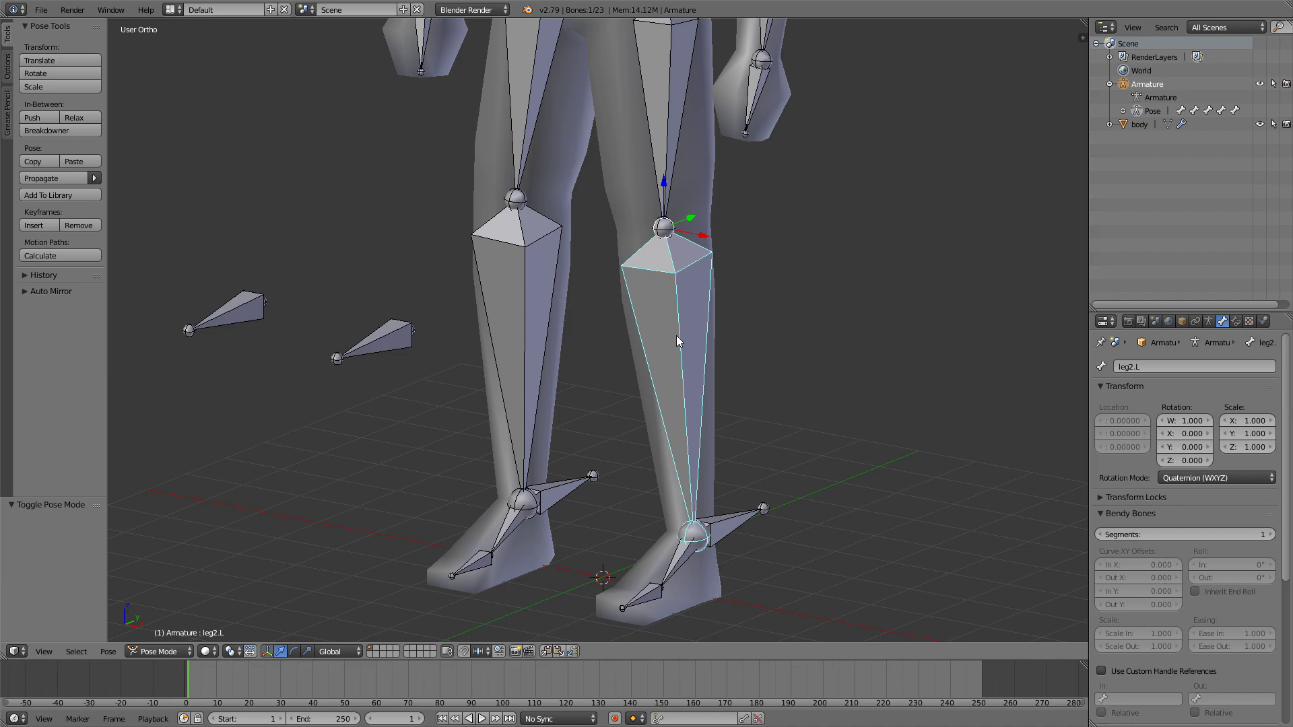
pyautogui.click(1234, 320)
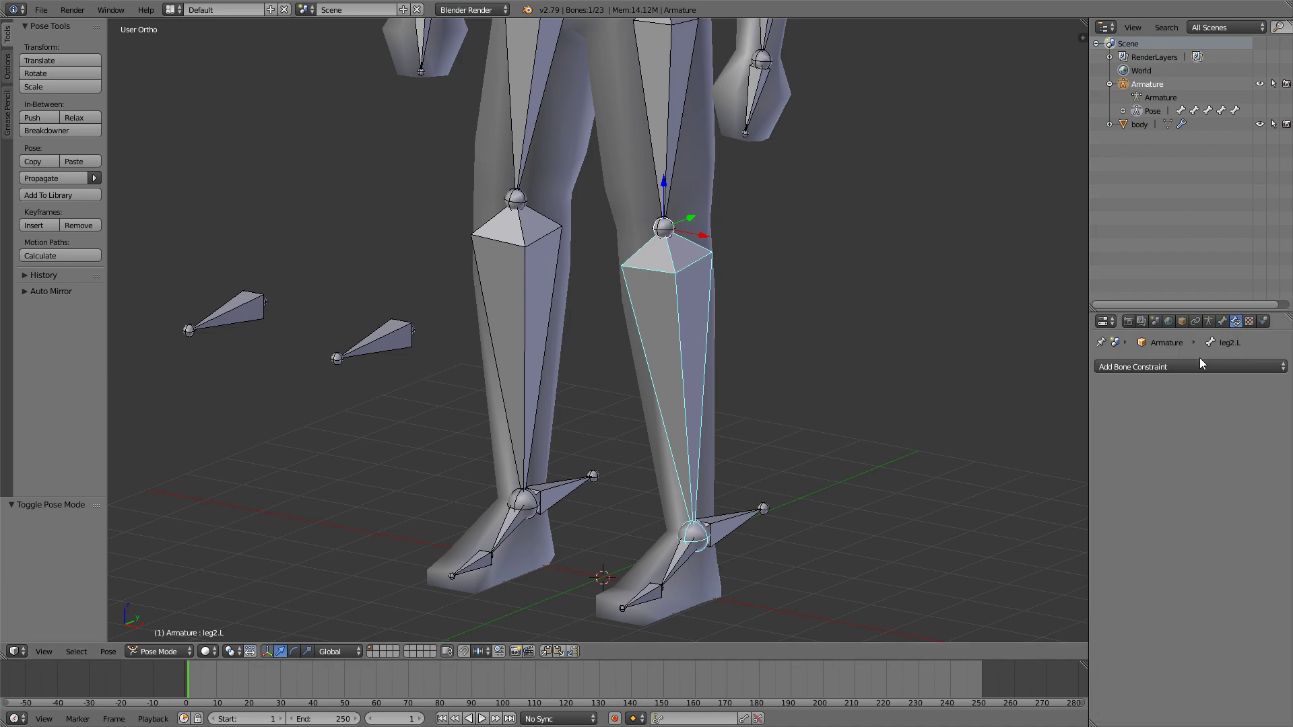
pyautogui.click(1181, 365)
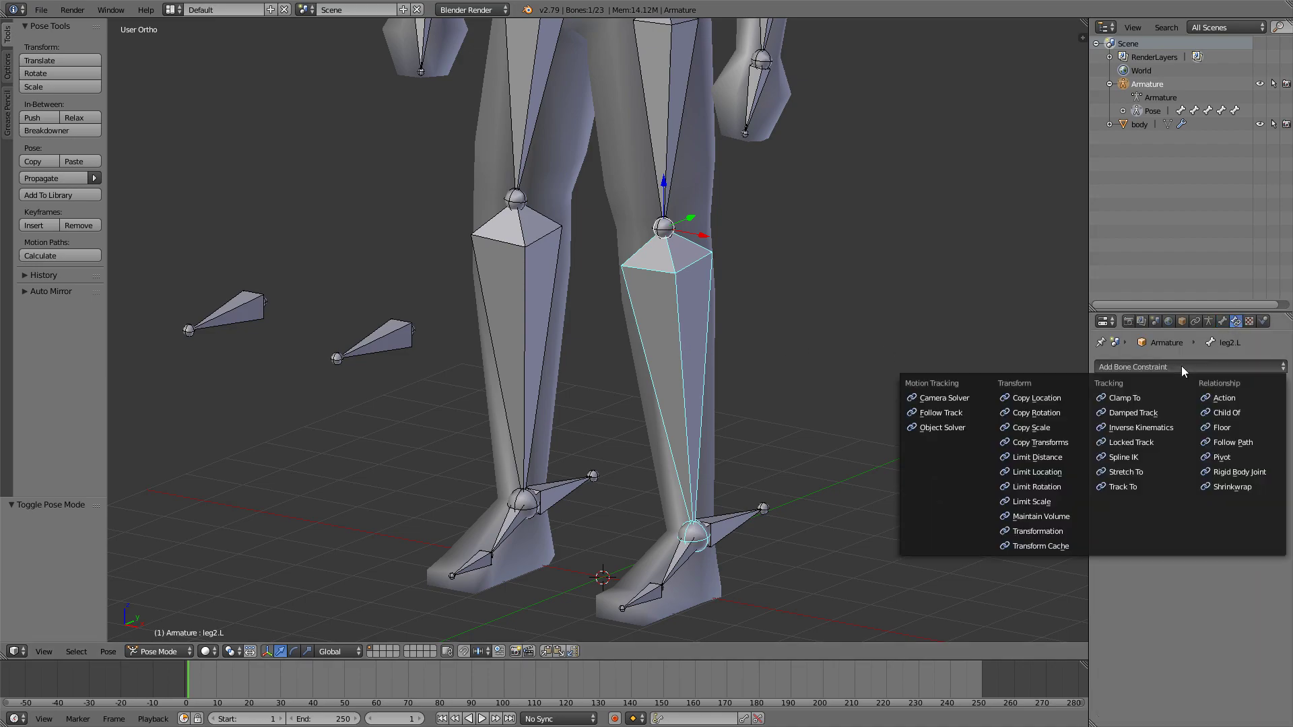
pyautogui.click(1140, 427)
# Step: Set the leg2.L IK constraint's target to Armature with the bone IKTarget.L
pyautogui.keyDown('shift'); pyautogui.moveTo(885, 371); pyautogui.dragTo(863, 350, button='middle'); pyautogui.keyUp('shift')
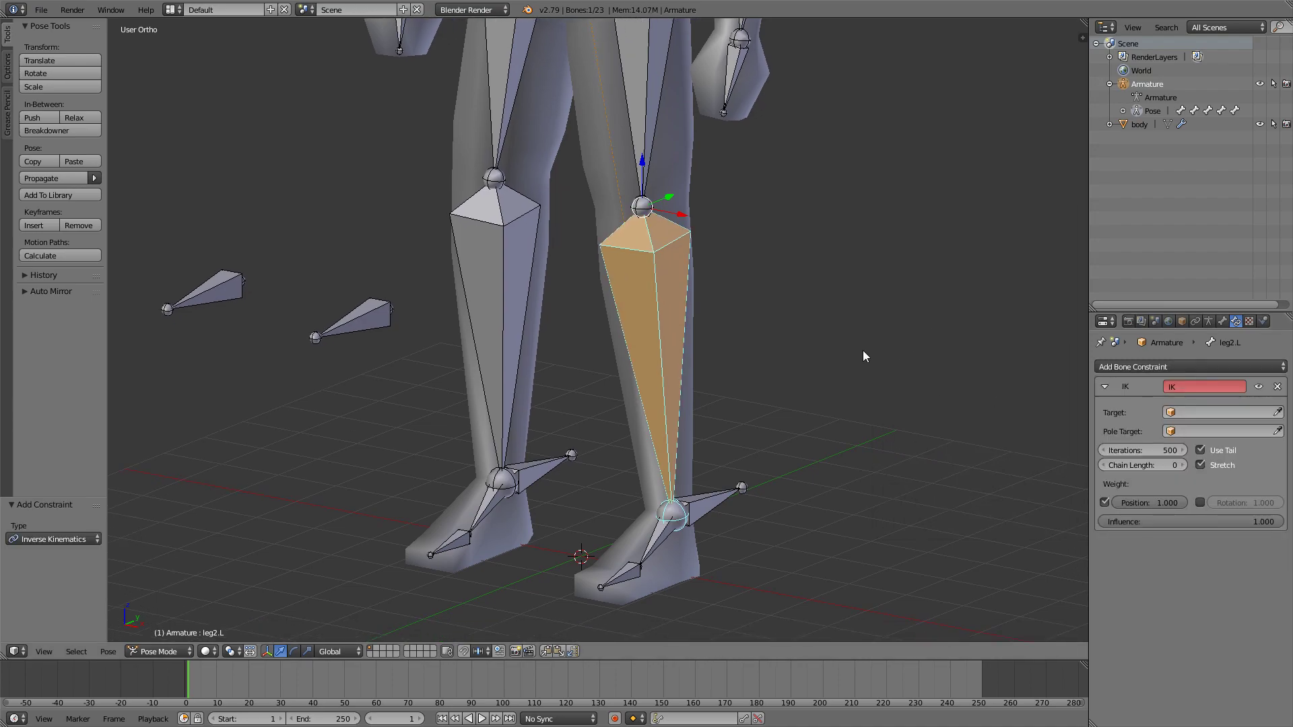
pyautogui.click(1179, 413)
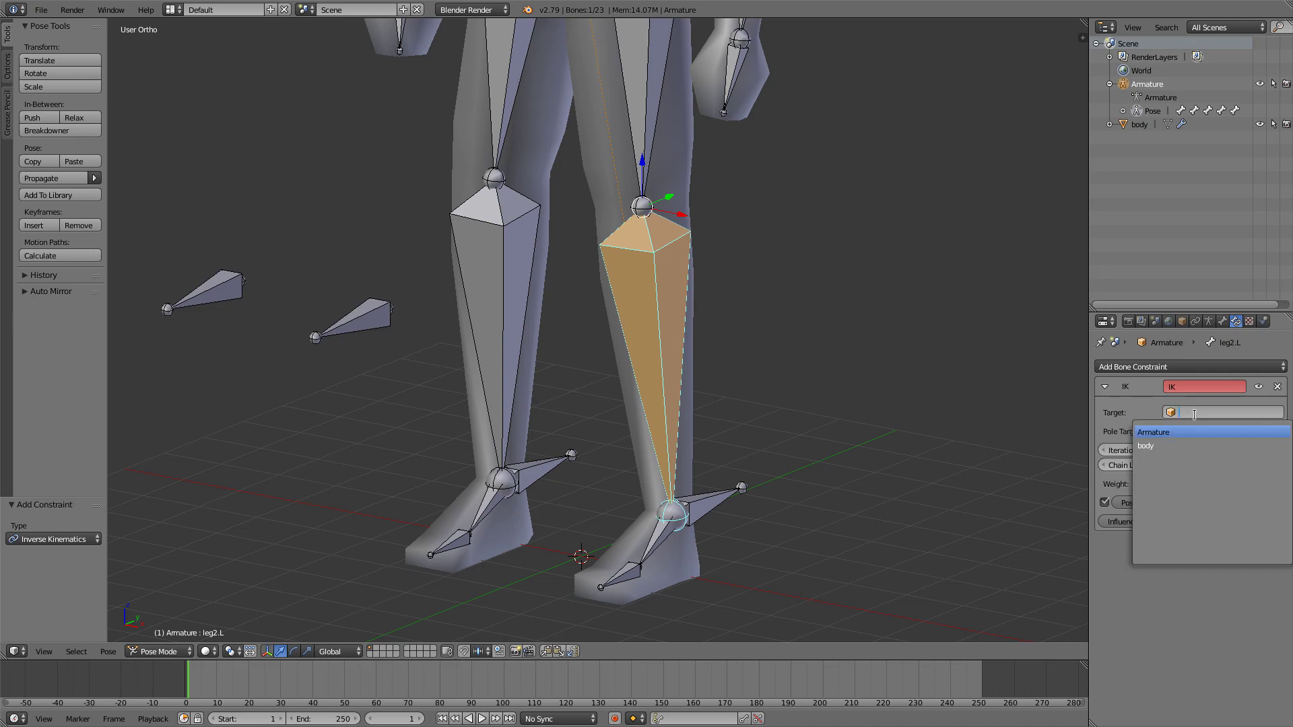
pyautogui.click(1169, 434)
pyautogui.click(1169, 433)
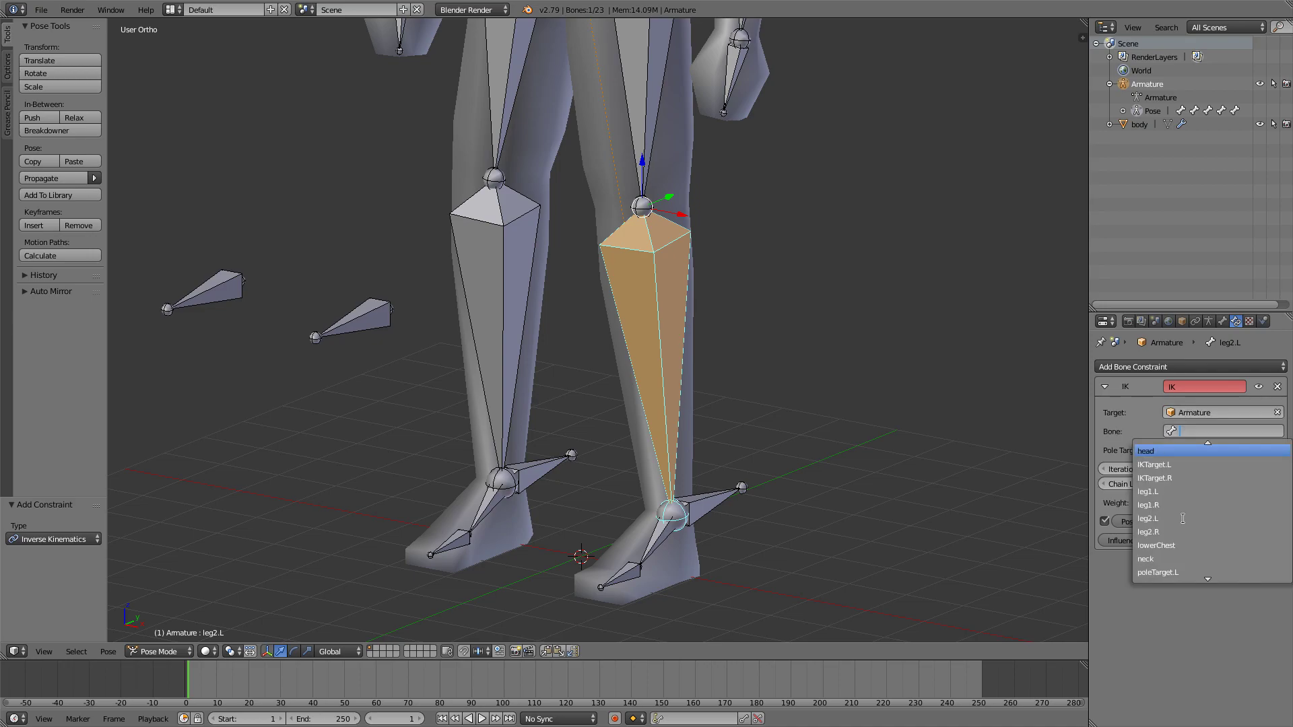
pyautogui.click(1152, 465)
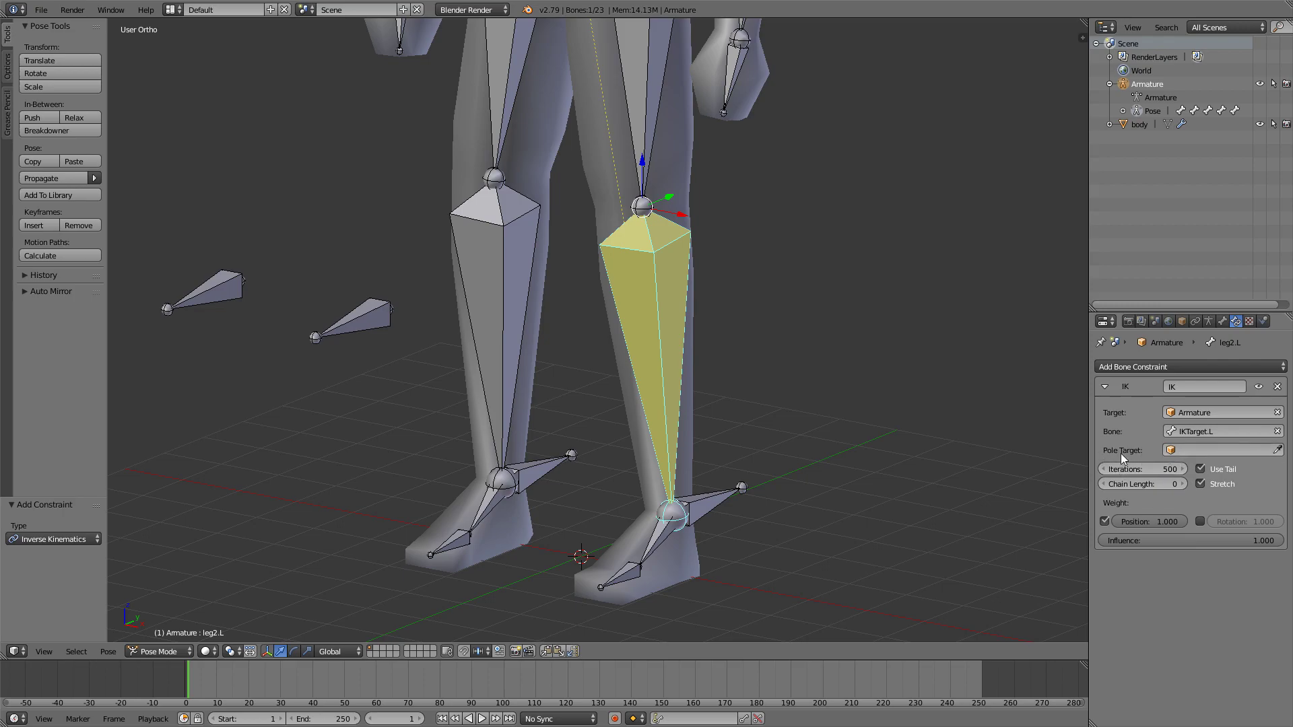
# Step: Set the leg2.L IK constraint's pole target to Armature with the bone poleTarget.L
pyautogui.click(1194, 450)
pyautogui.click(1165, 462)
pyautogui.click(1205, 470)
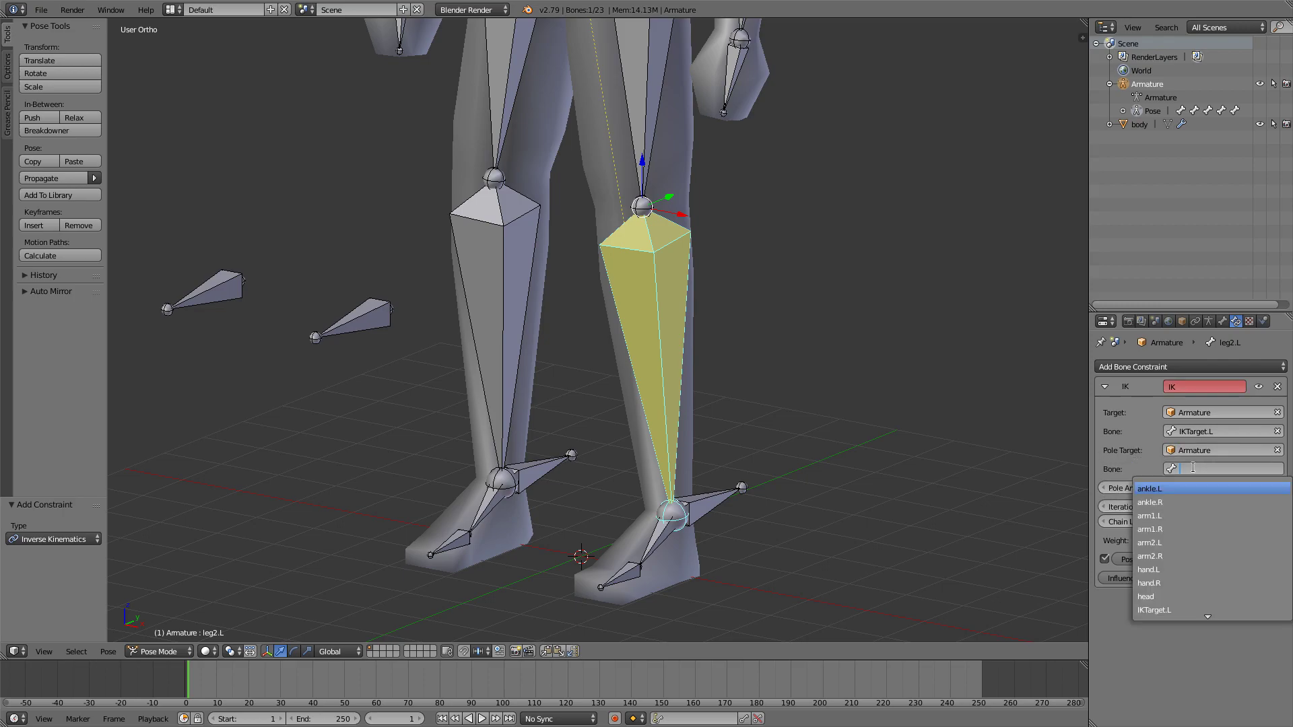
pyautogui.scroll(-12, 1165, 548)
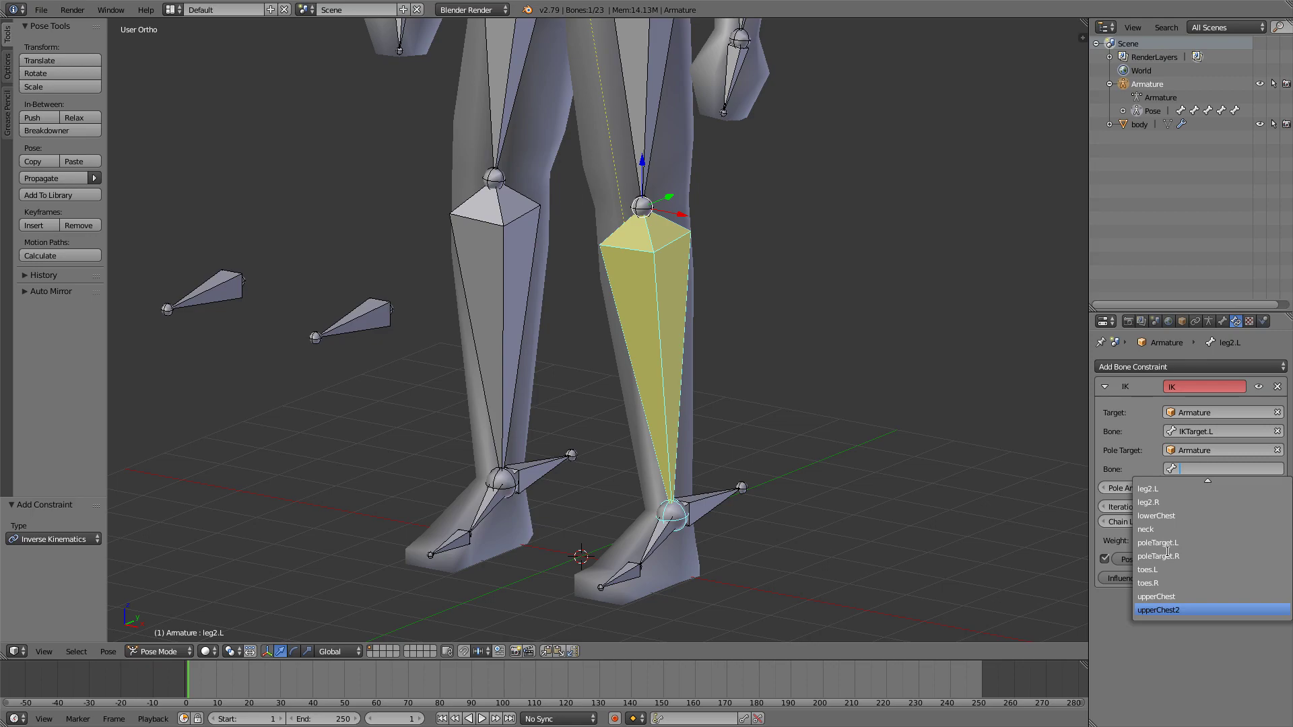
pyautogui.click(1184, 543)
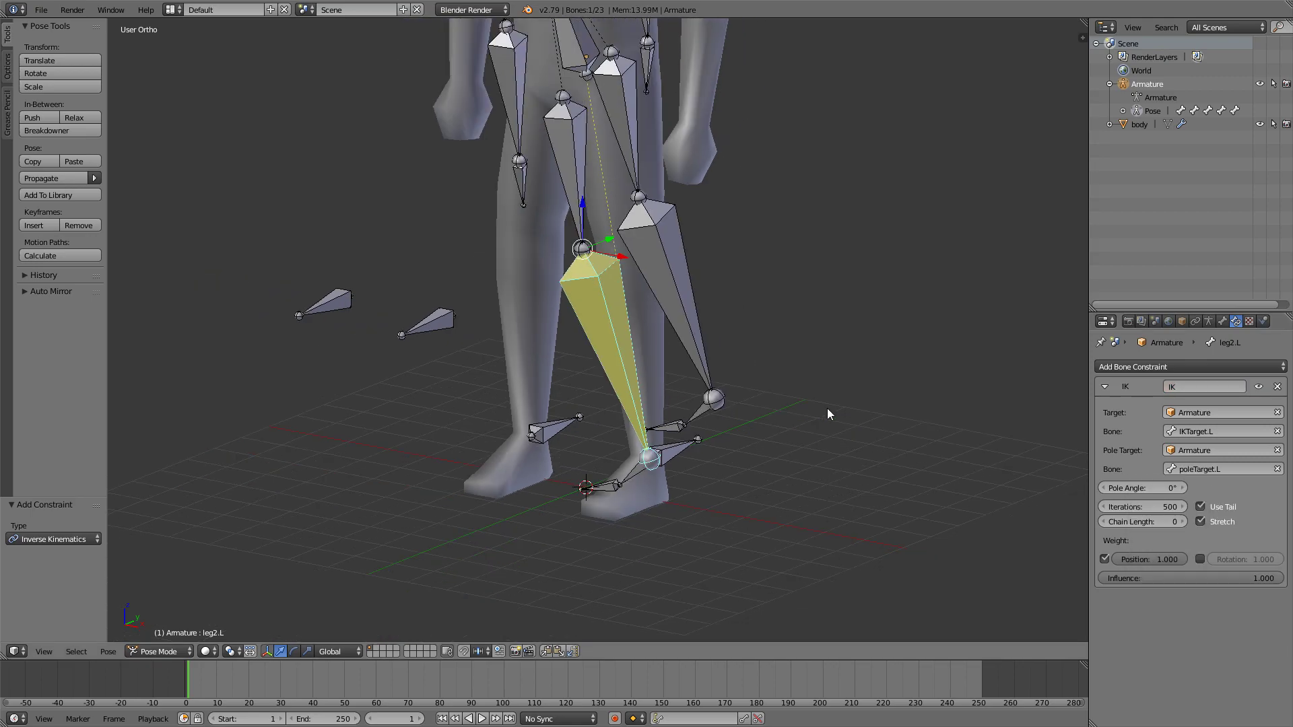
# Step: Set the leg2.L IK constraint's chain length to 2 and its pole angle to 90°
pyautogui.moveTo(827, 408); pyautogui.dragTo(684, 353, button='middle')
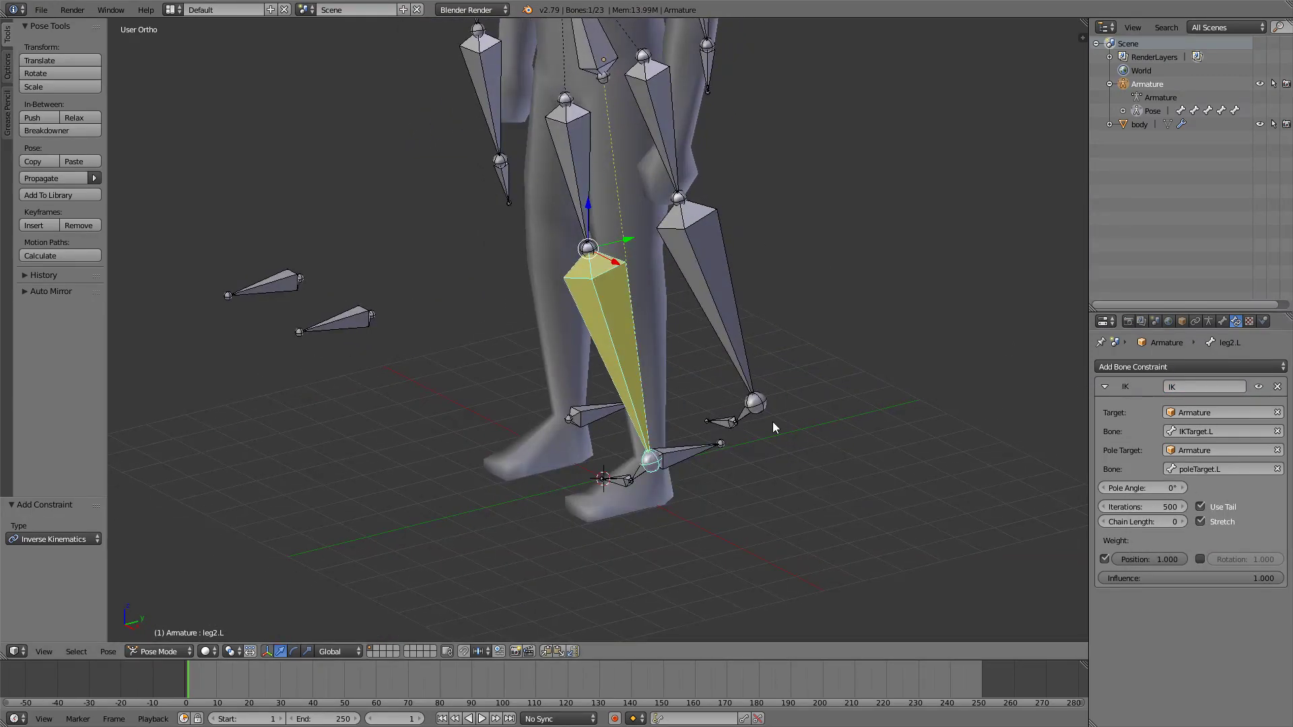
pyautogui.keyDown('shift'); pyautogui.moveTo(655, 394); pyautogui.dragTo(684, 431, button='middle'); pyautogui.keyUp('shift')
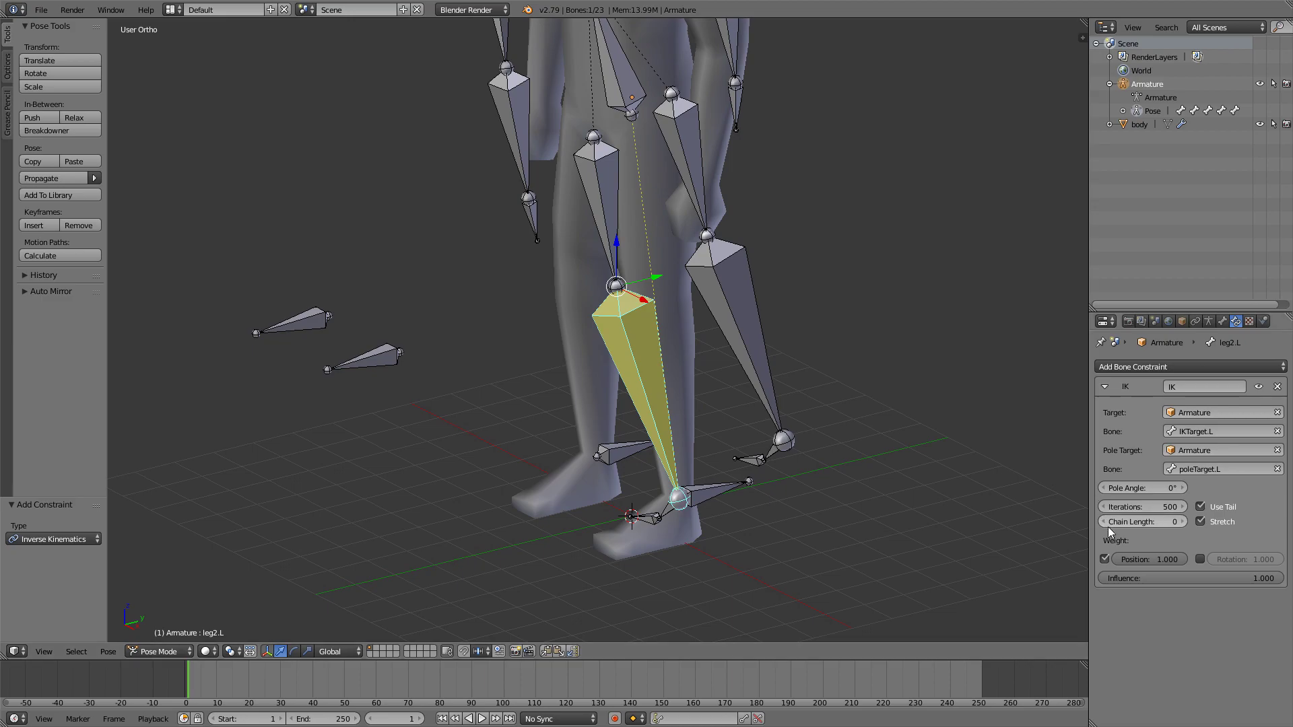
pyautogui.click(1181, 521)
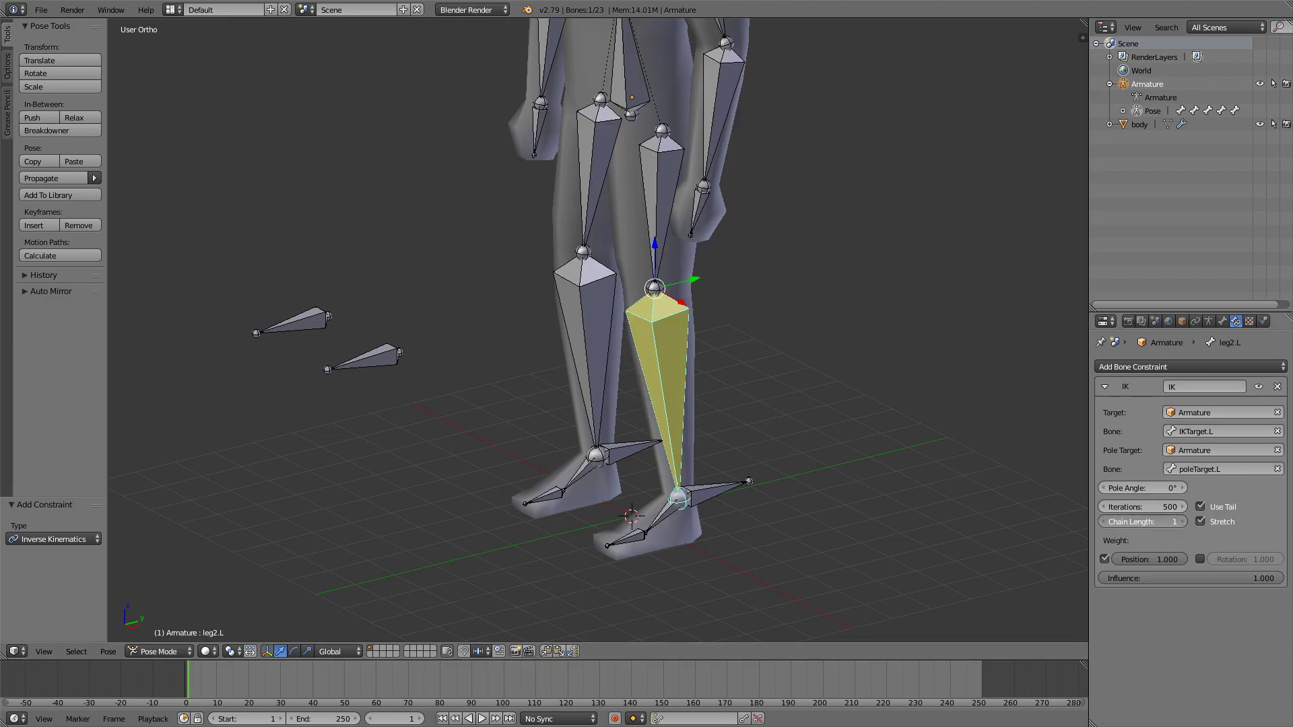
pyautogui.click(1180, 521)
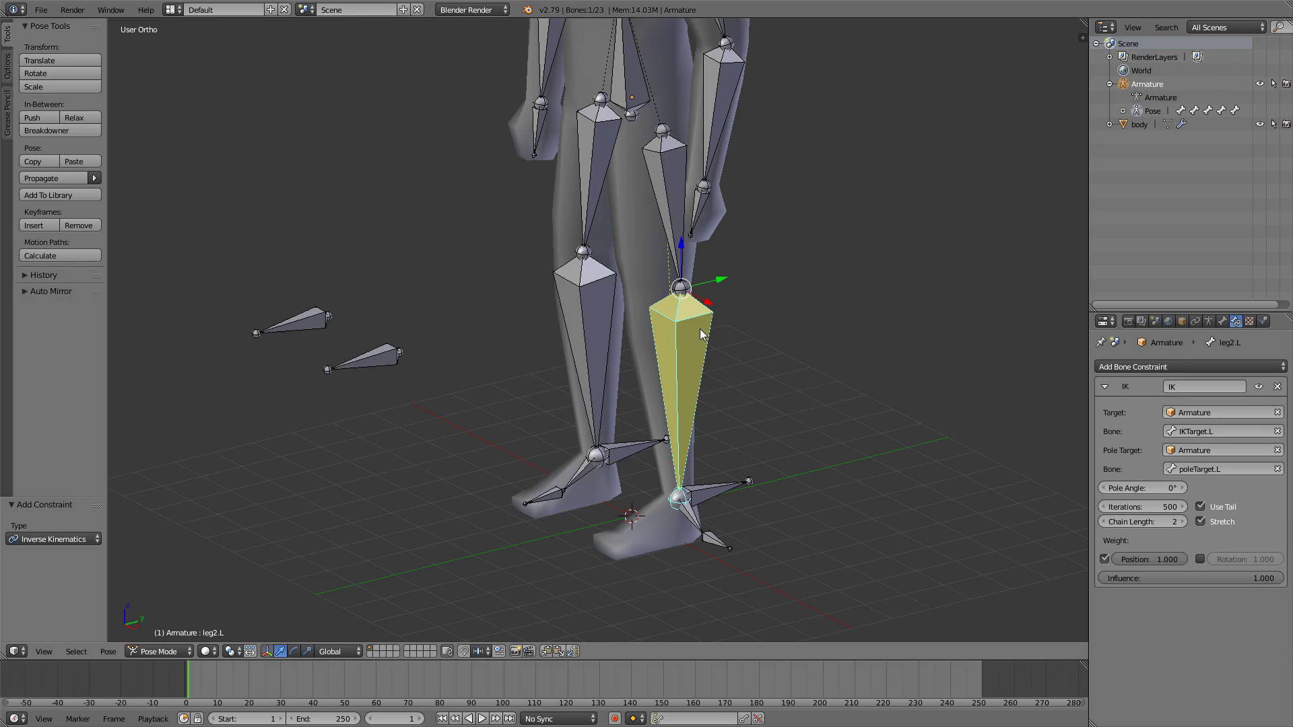
pyautogui.moveTo(738, 324); pyautogui.dragTo(782, 312, button='middle')
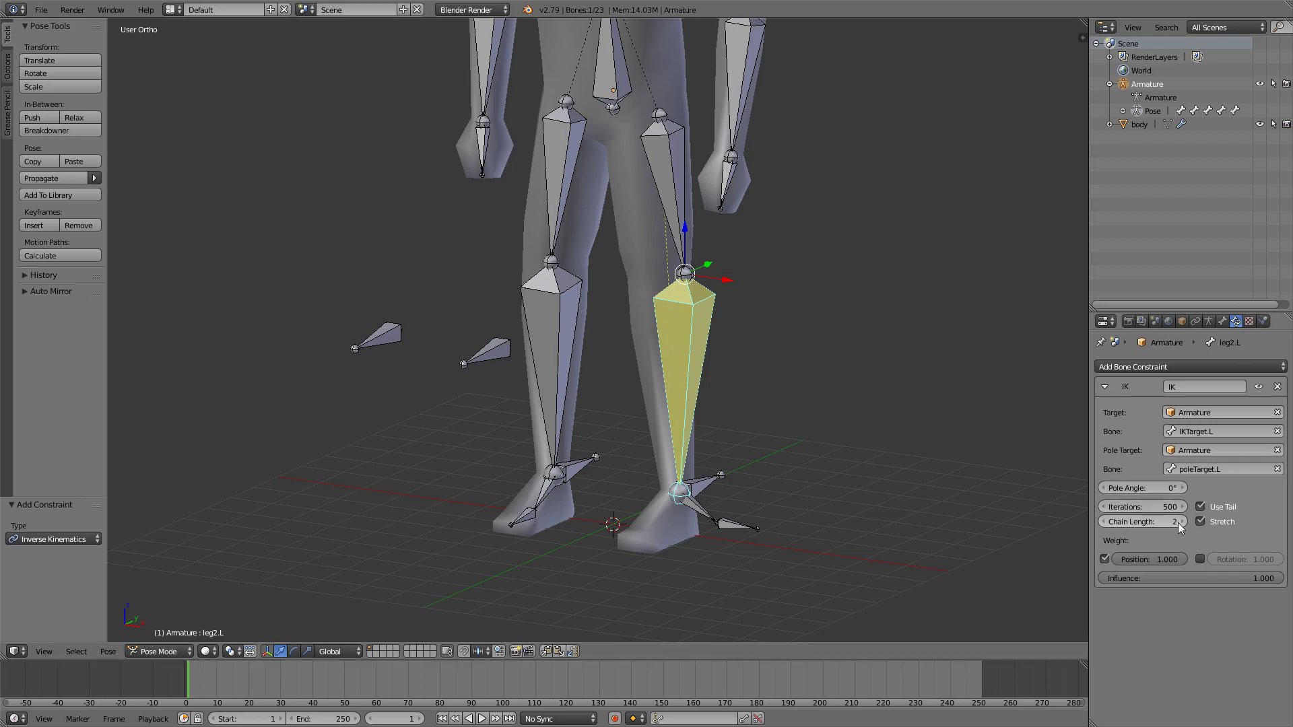
pyautogui.click(1124, 487)
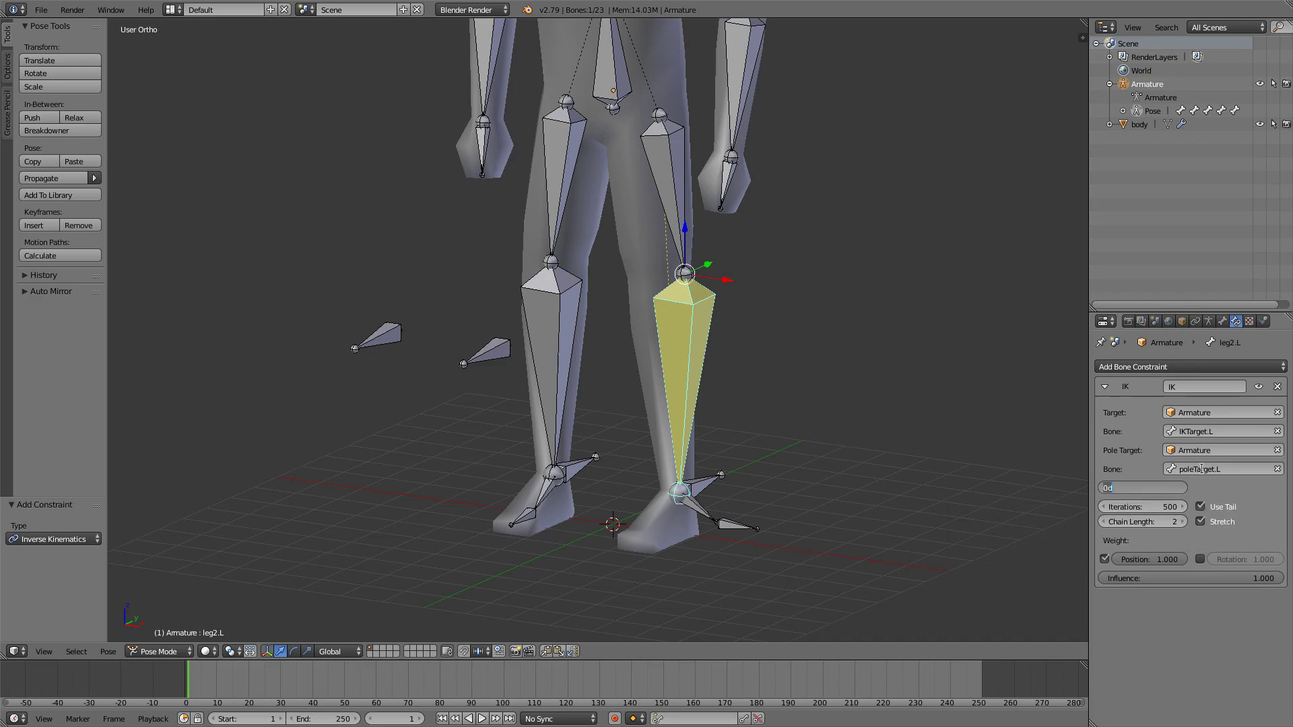
pyautogui.write('90')
pyautogui.press('Return')
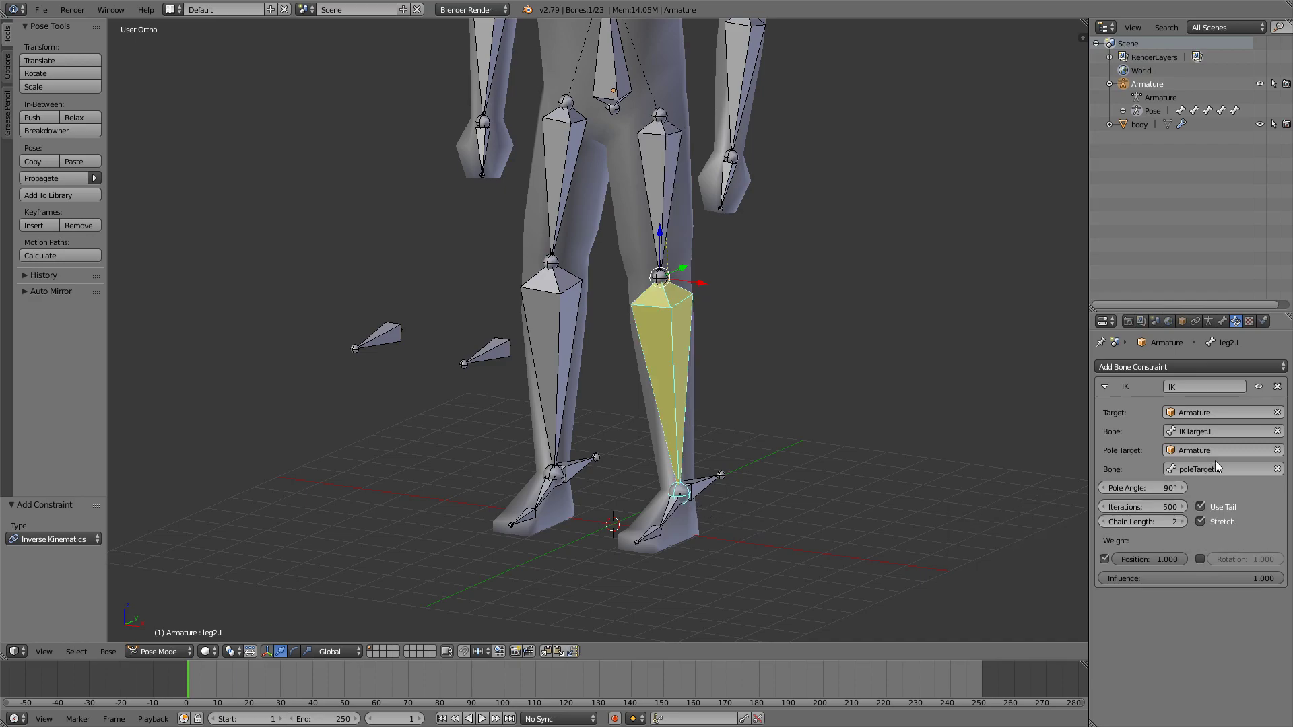
# Step: Add an Inverse Kinematics constraint to the right lower leg bone leg2.R, targeting Armature with the bone IKTarget.R
pyautogui.moveTo(806, 415); pyautogui.dragTo(787, 436, button='middle')
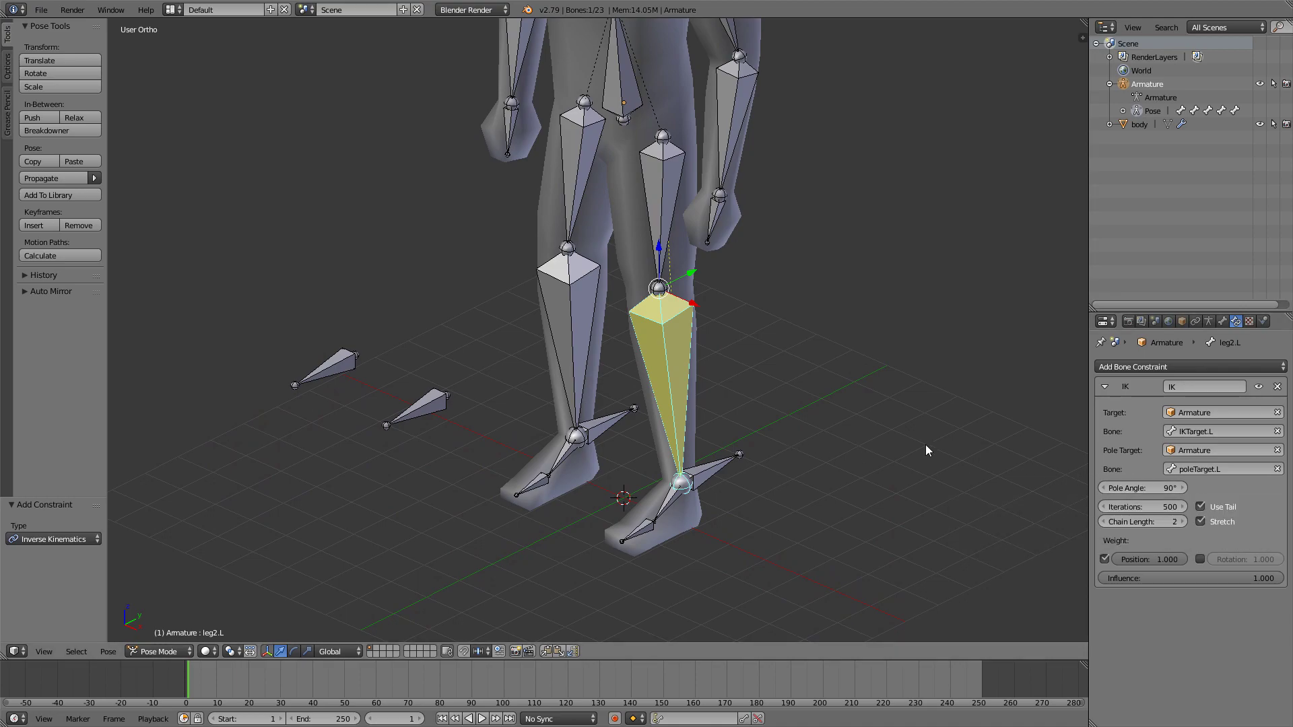
pyautogui.moveTo(705, 413); pyautogui.dragTo(737, 416, button='middle')
pyautogui.rightClick(534, 312)
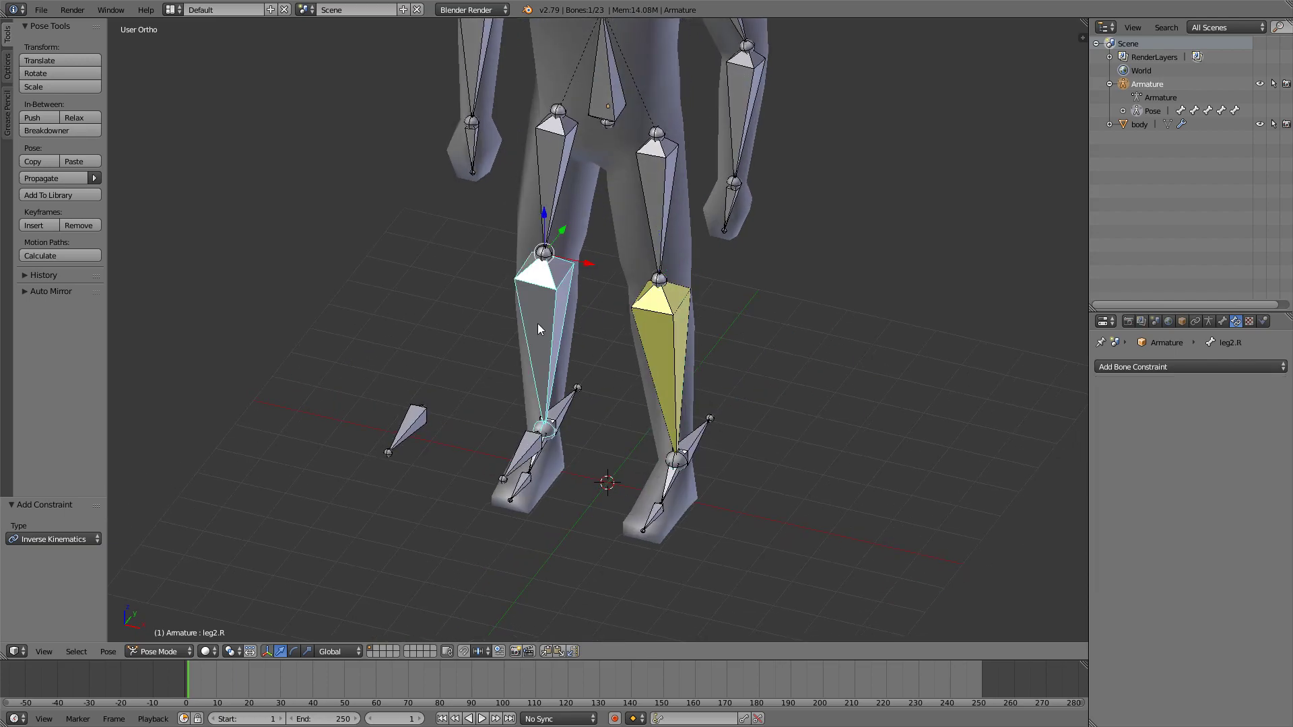
pyautogui.moveTo(538, 323); pyautogui.dragTo(596, 324, button='middle')
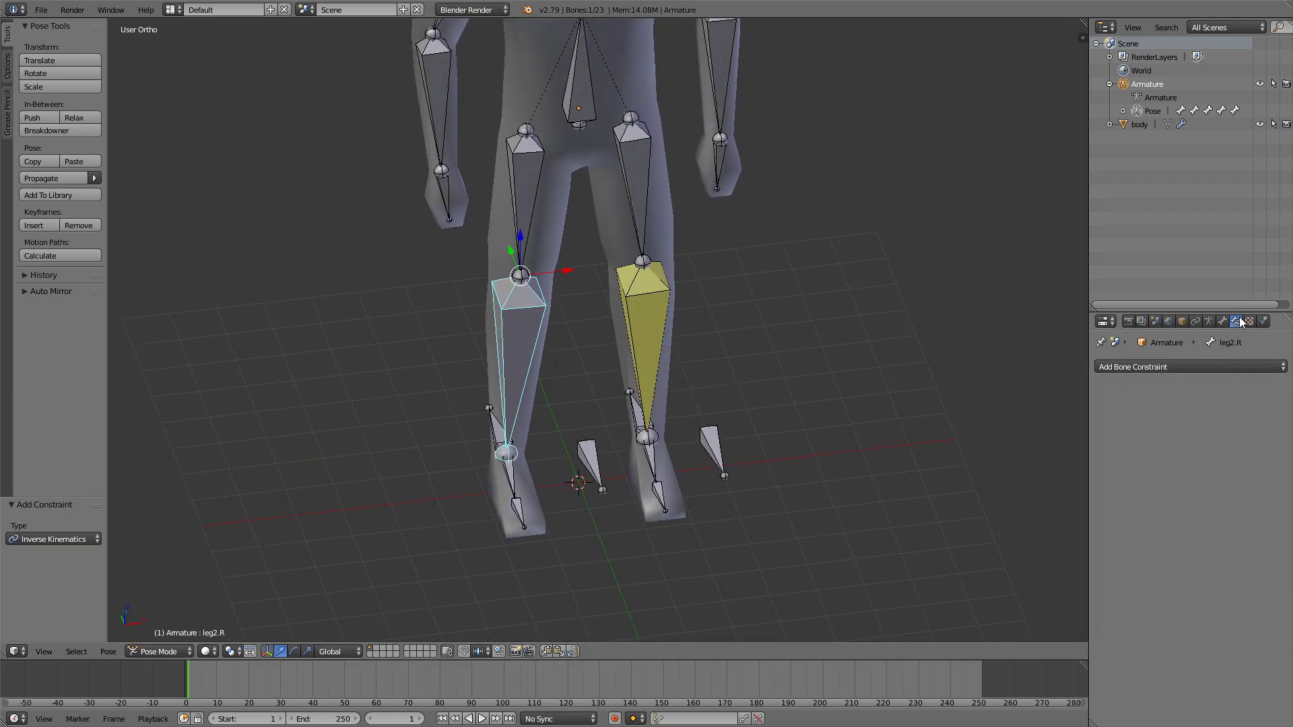
pyautogui.click(1173, 370)
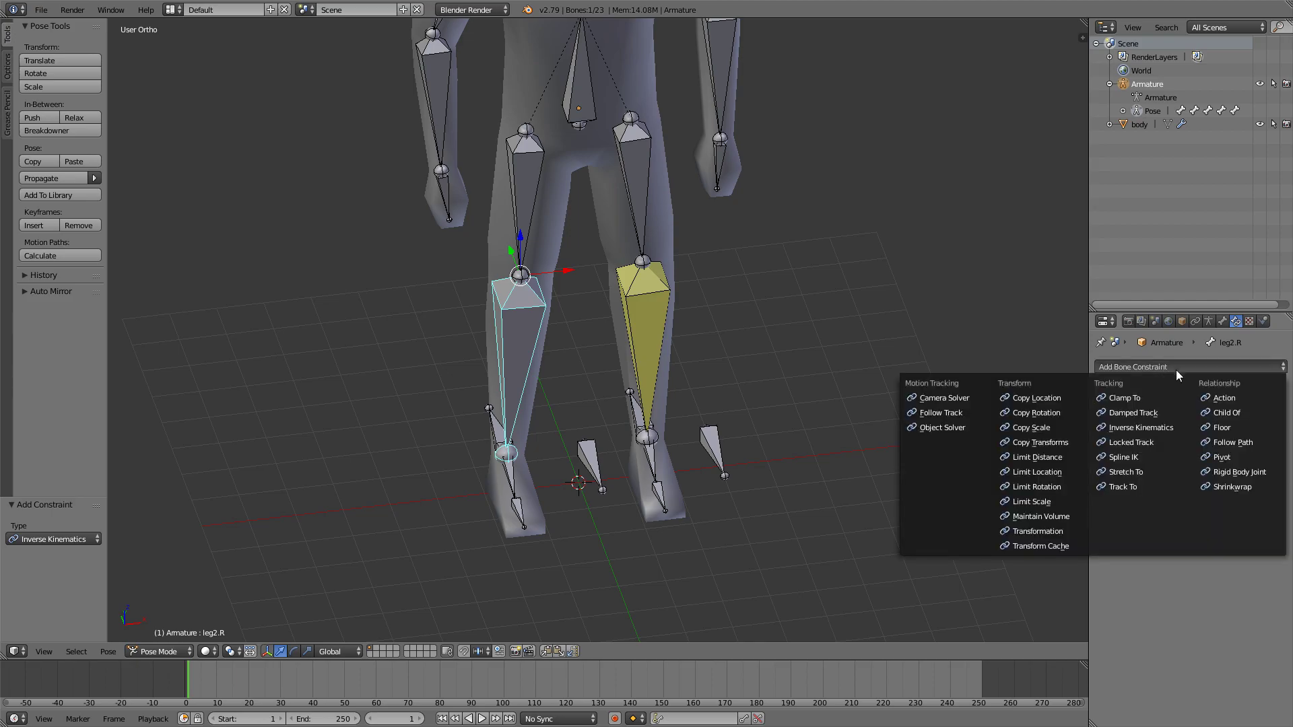
pyautogui.click(1136, 426)
pyautogui.click(1201, 414)
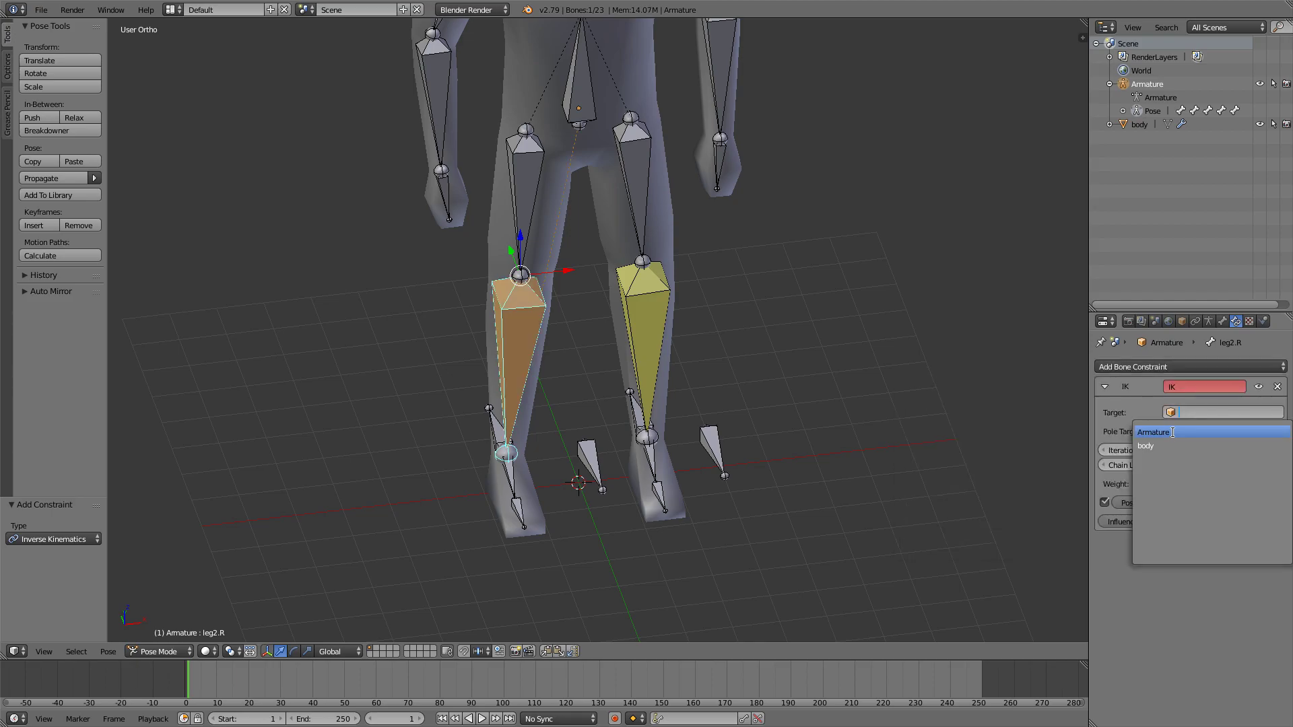
pyautogui.click(1175, 431)
pyautogui.click(1186, 431)
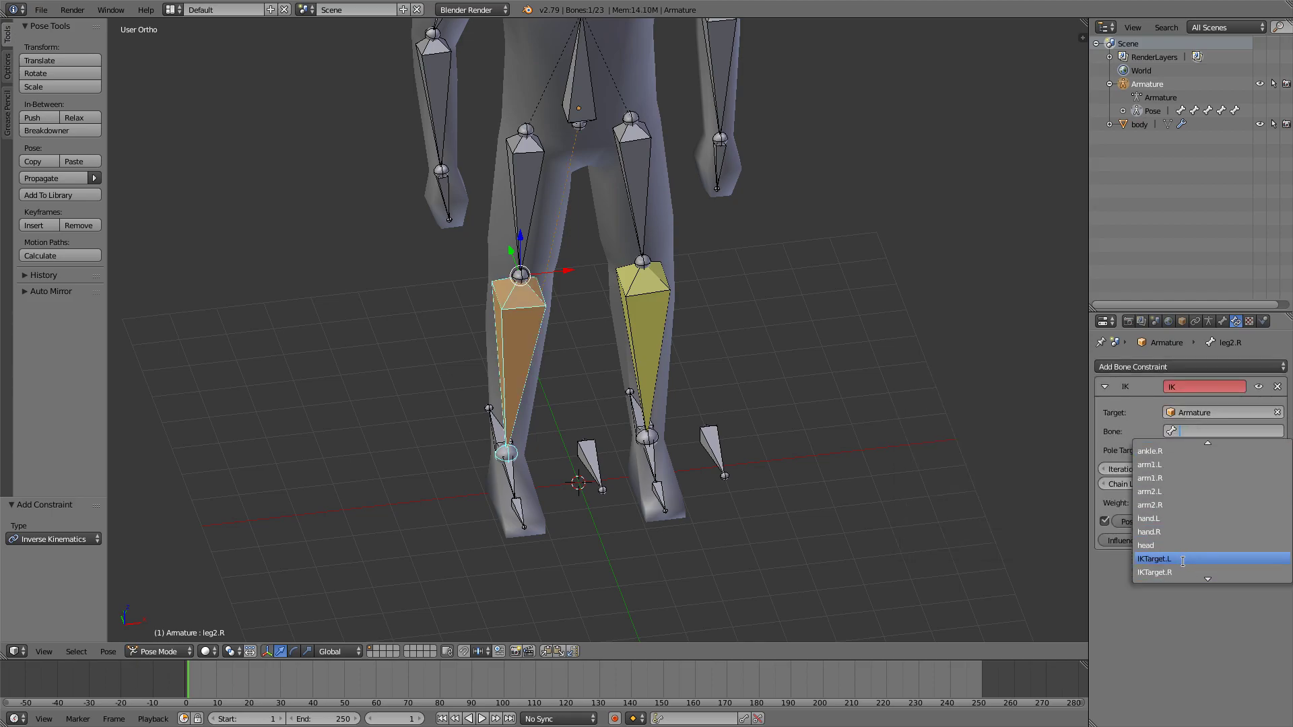
pyautogui.click(1178, 572)
# Step: Set the leg2.R IK constraint's pole target to Armature with the bone poleTarget.R
pyautogui.click(1198, 450)
pyautogui.click(1206, 523)
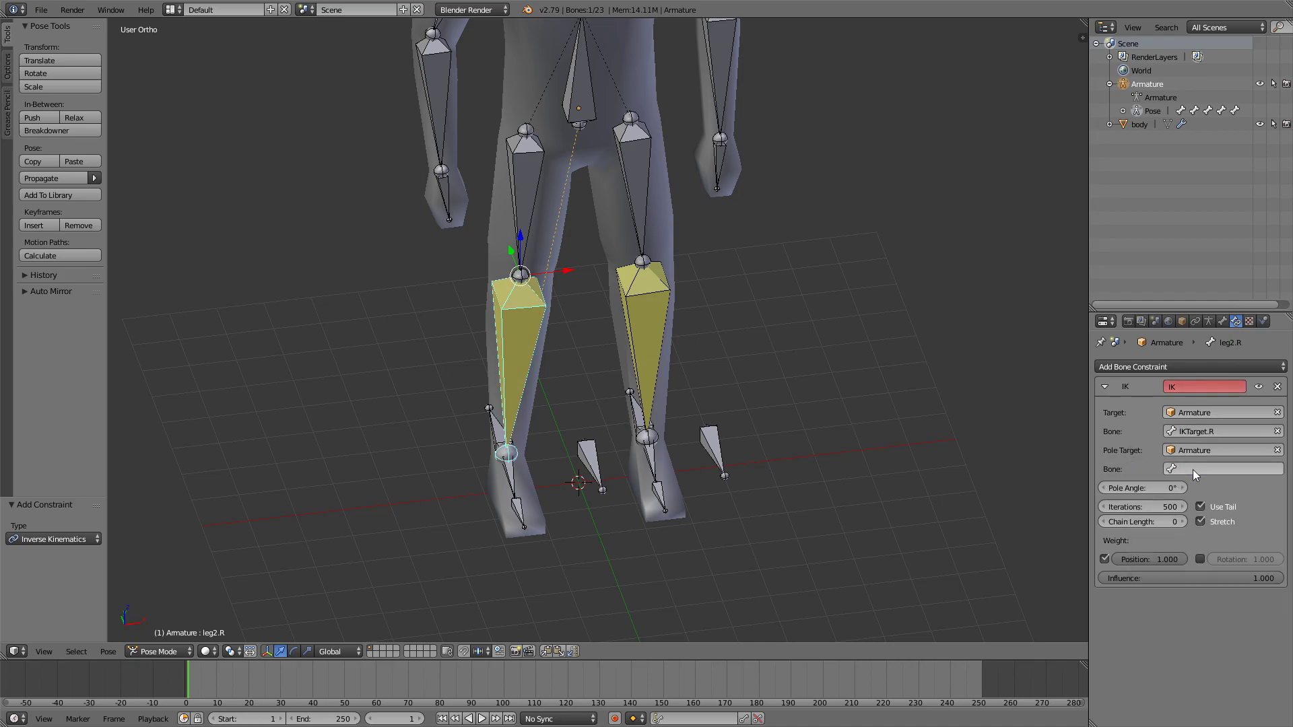
pyautogui.click(1195, 468)
pyautogui.scroll(-5, 1158, 599)
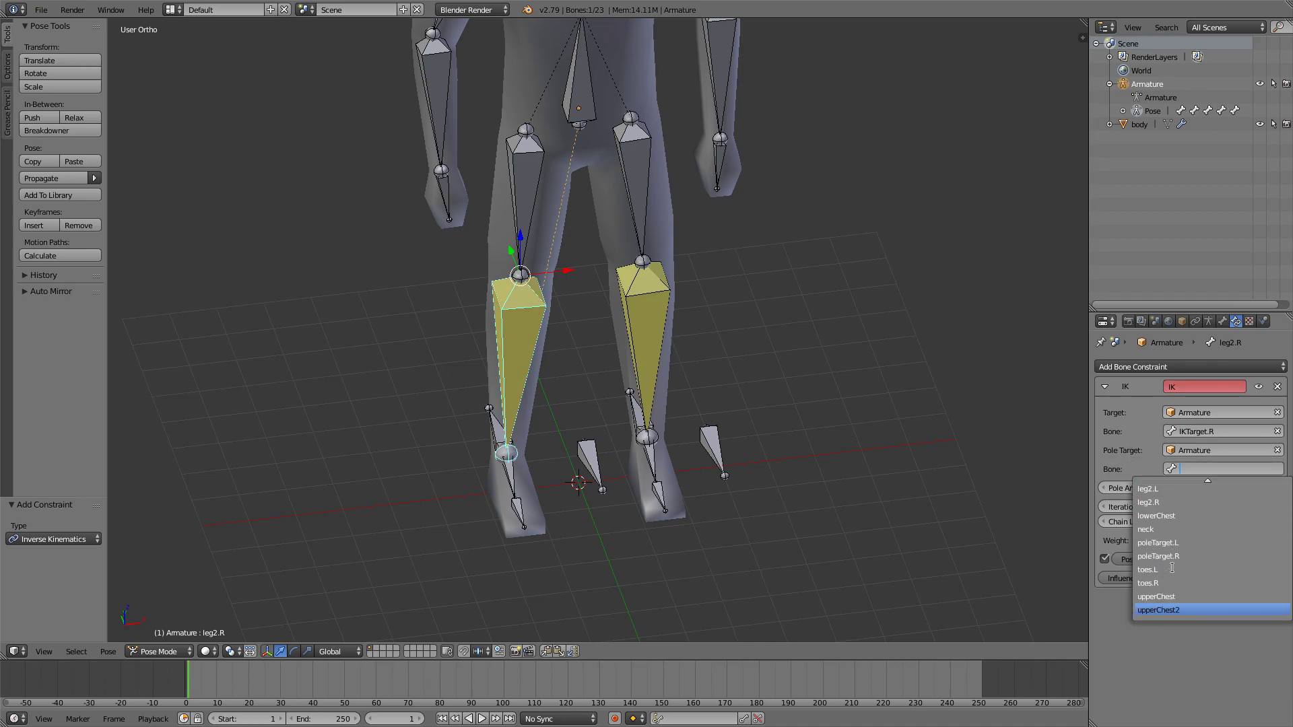
pyautogui.click(1158, 556)
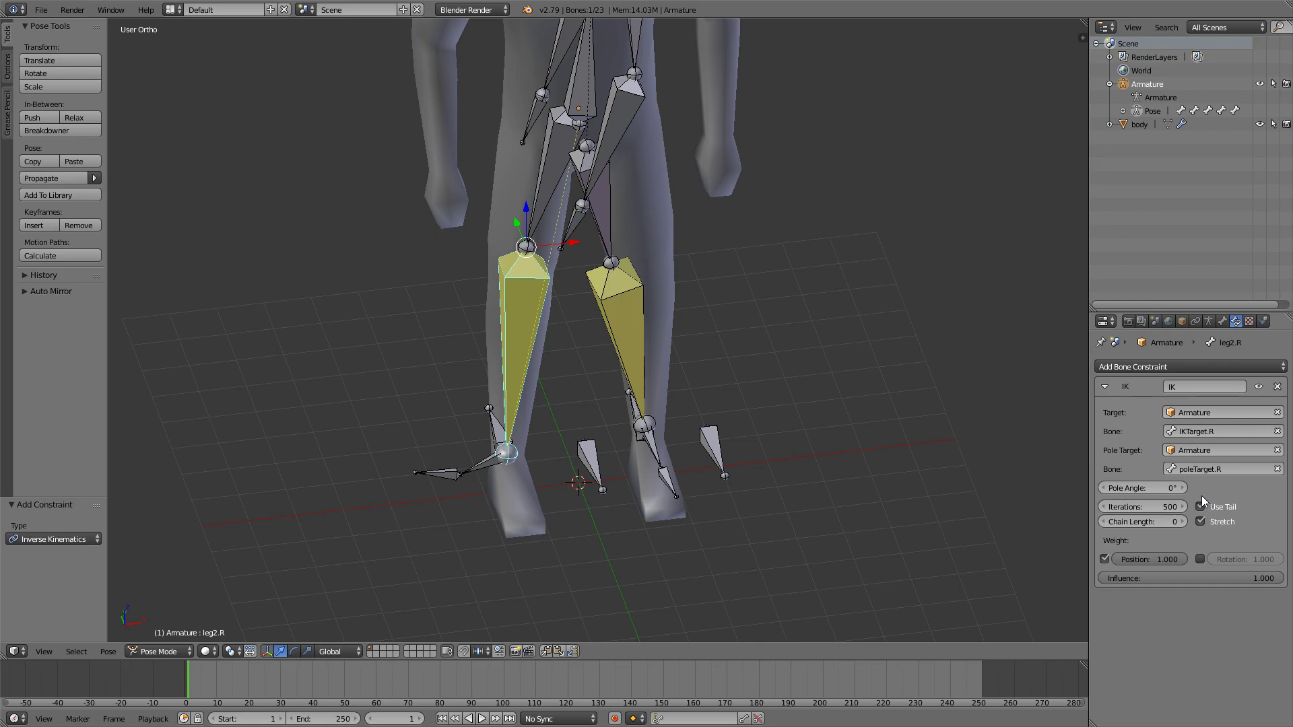
# Step: Set the leg2.R IK constraint's chain length to 2 and its pole angle to 90°
pyautogui.click(1170, 522)
pyautogui.write('2')
pyautogui.press('Return')
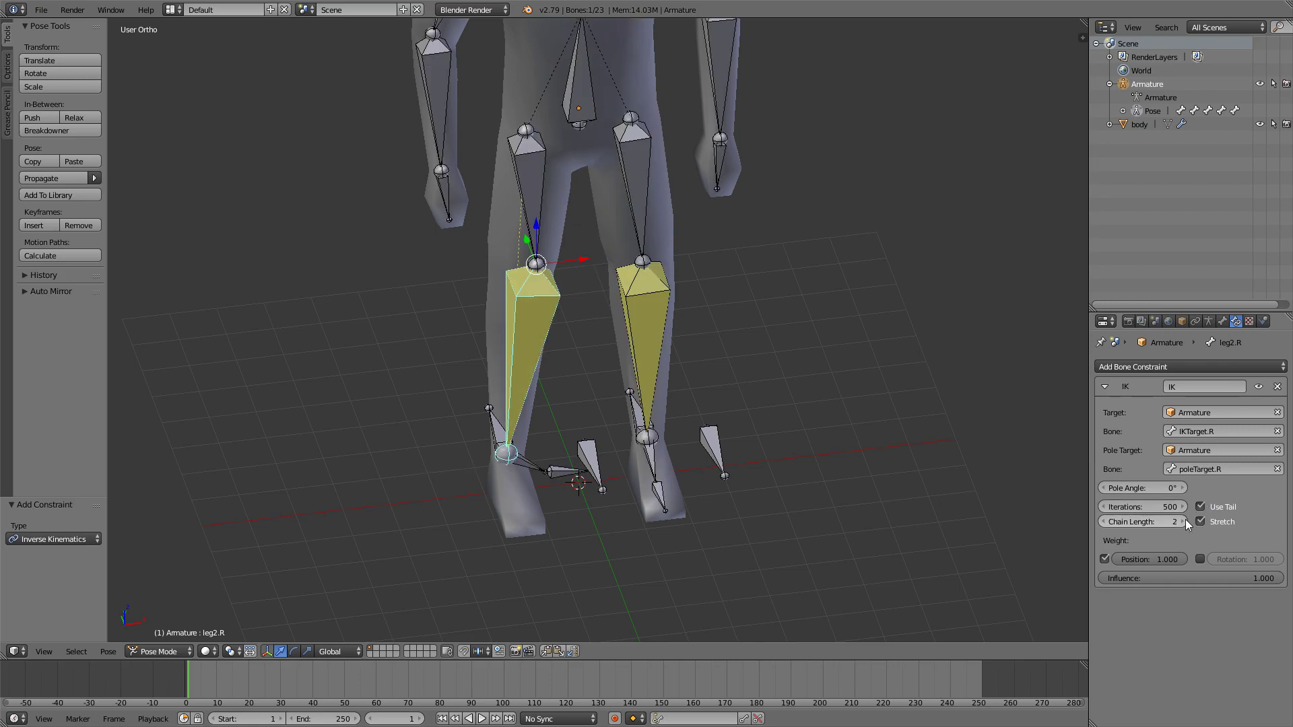
pyautogui.click(1146, 491)
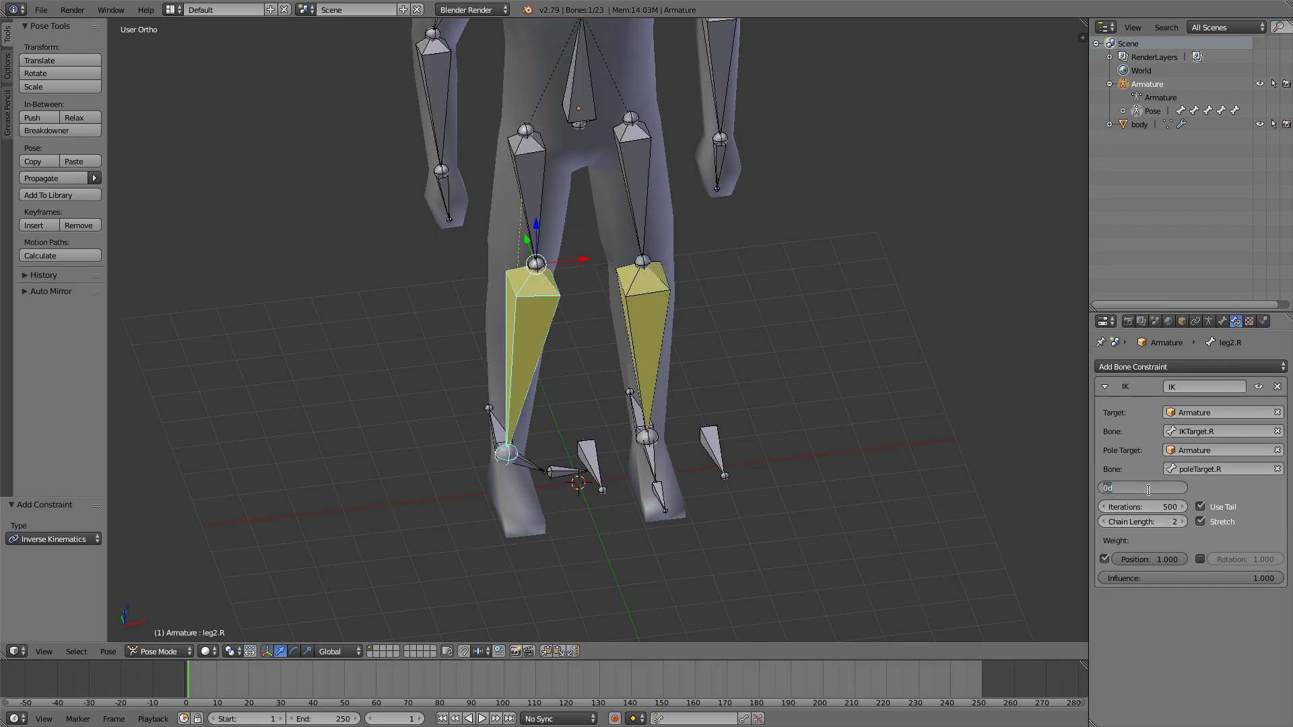
pyautogui.write('90')
pyautogui.press('Return')
# Step: Test the left leg's IK by temporarily moving the IKTarget.L bone upward in the perspective and front views
pyautogui.moveTo(579, 316)
pyautogui.mouseDown(button='middle')
pyautogui.moveTo(552, 256)
pyautogui.moveTo(609, 269)
pyautogui.moveTo(594, 320)
pyautogui.mouseUp(button='middle')
pyautogui.rightClick(720, 474)
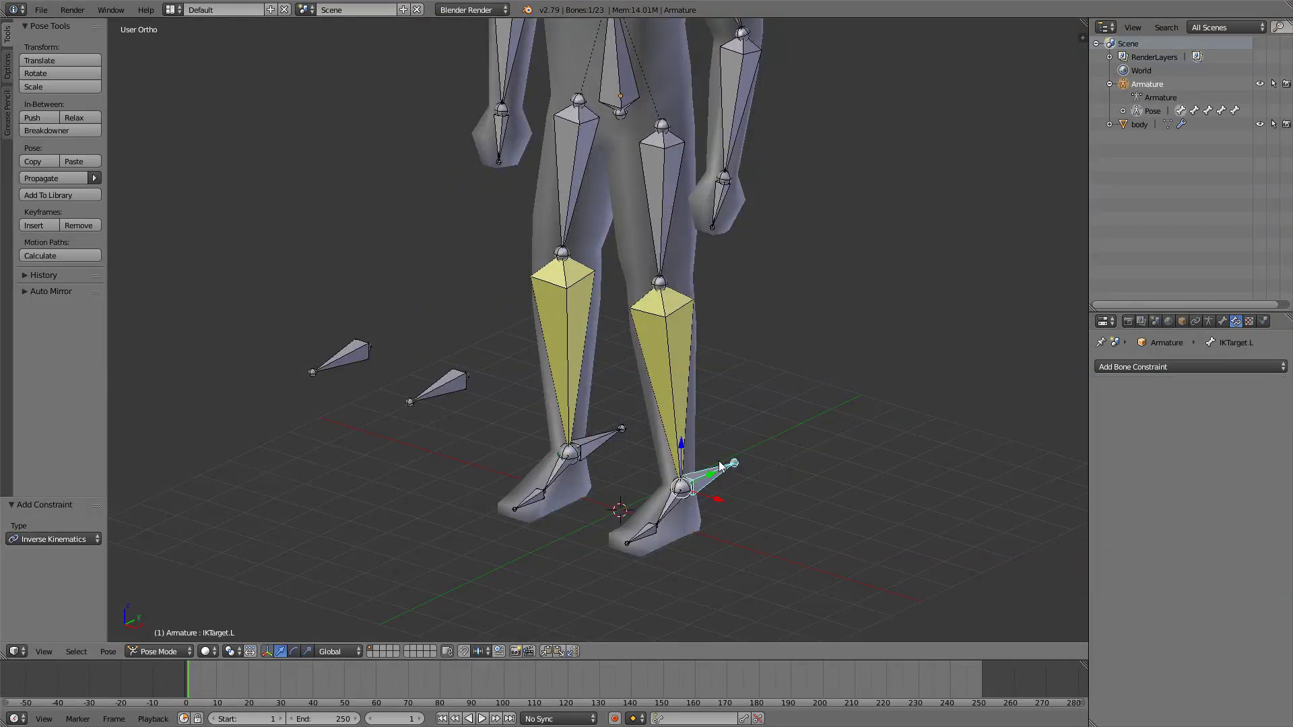
pyautogui.press('g')
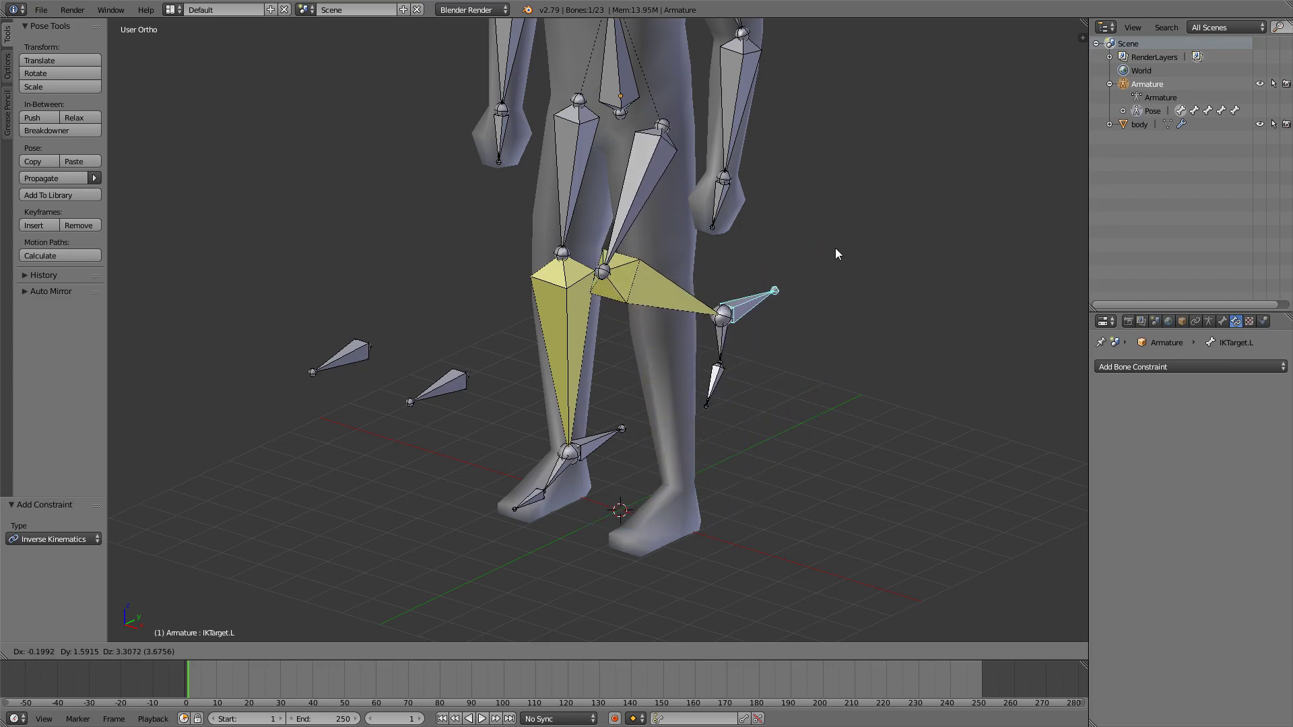
pyautogui.rightClick(834, 290)
pyautogui.press('KP_1')
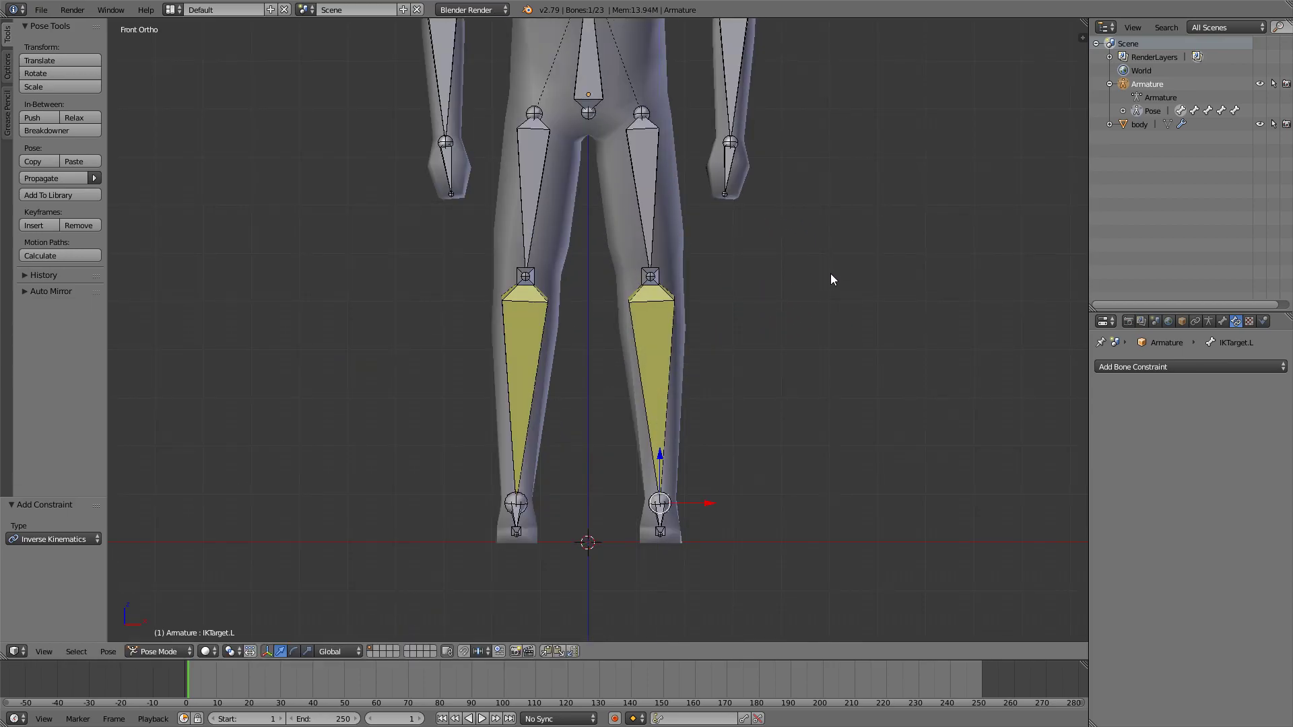
pyautogui.press('g')
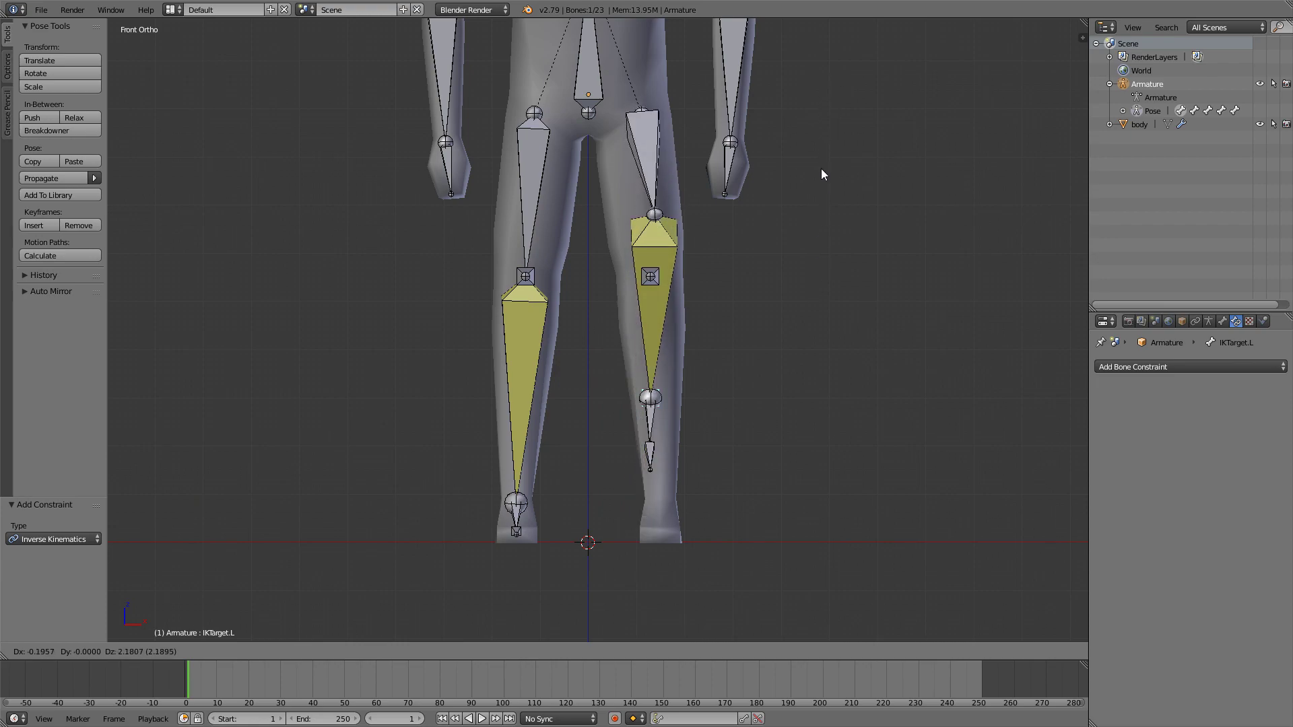
# Step: Return the armature to Object Mode and deselect all objects
pyautogui.hotkey('ctrl', 'Tab')
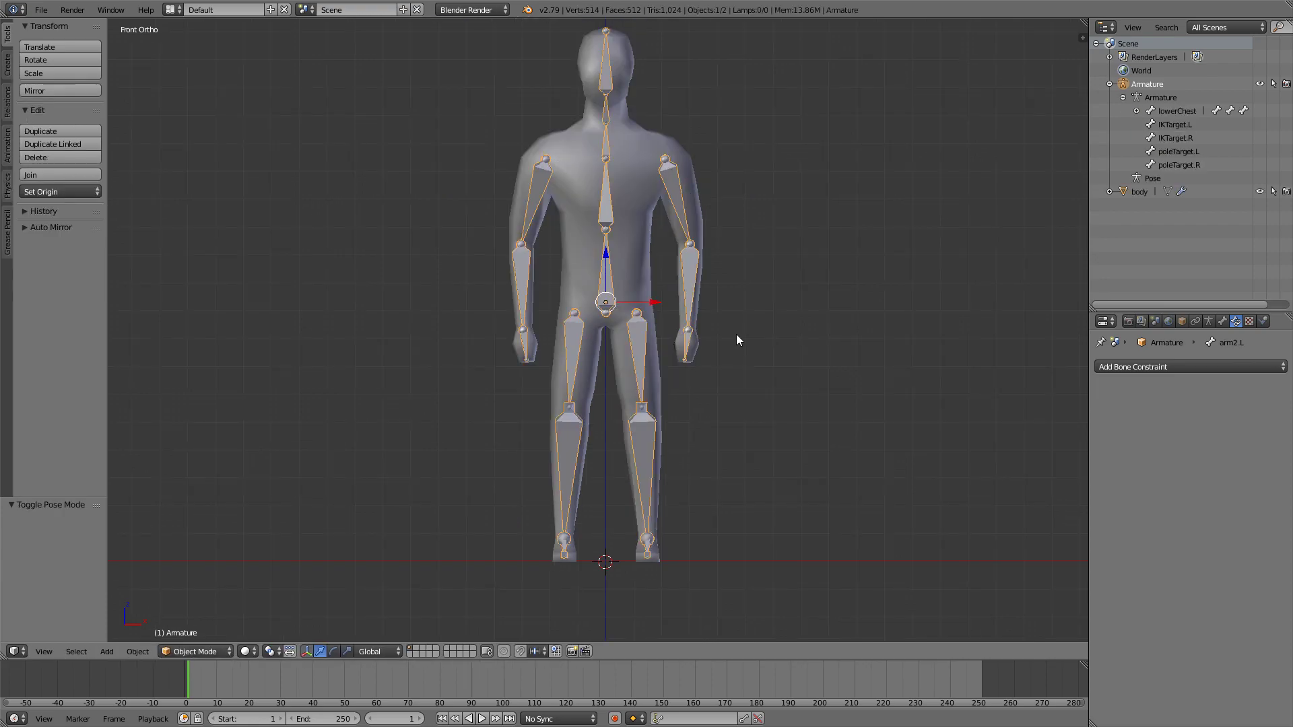
pyautogui.press('a')
pyautogui.moveTo(738, 324); pyautogui.dragTo(703, 351, button='middle')
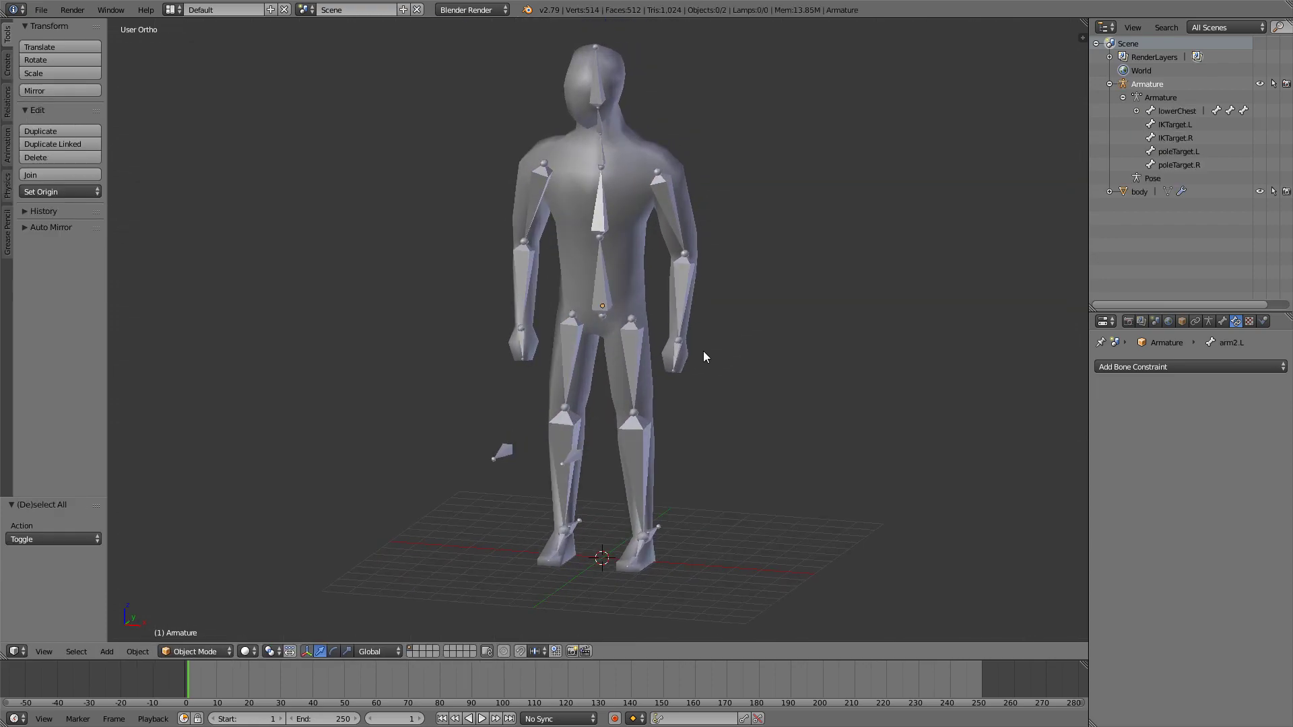